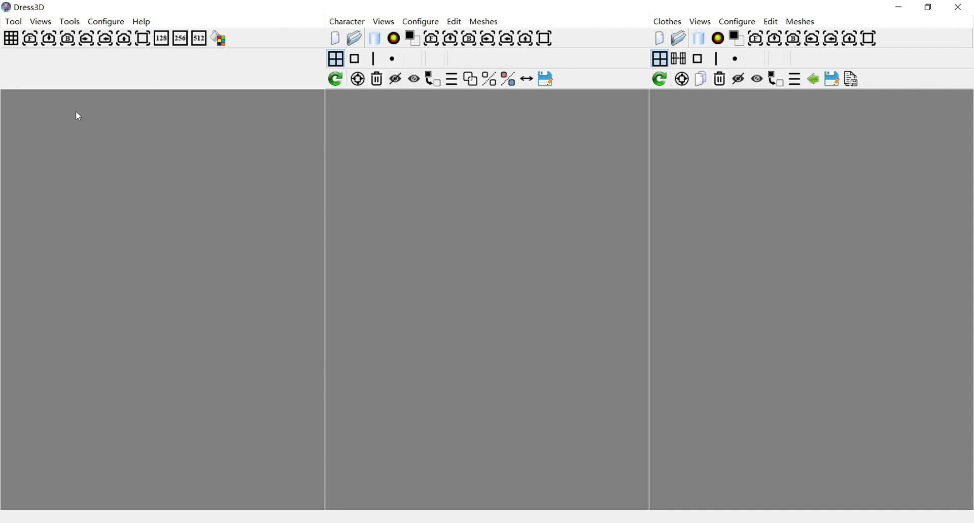
Switch to the Character Convertor tool and open the character file Kendra_f_m_n from Level_of_Details > Input > Models > Character
left_click(11, 24)
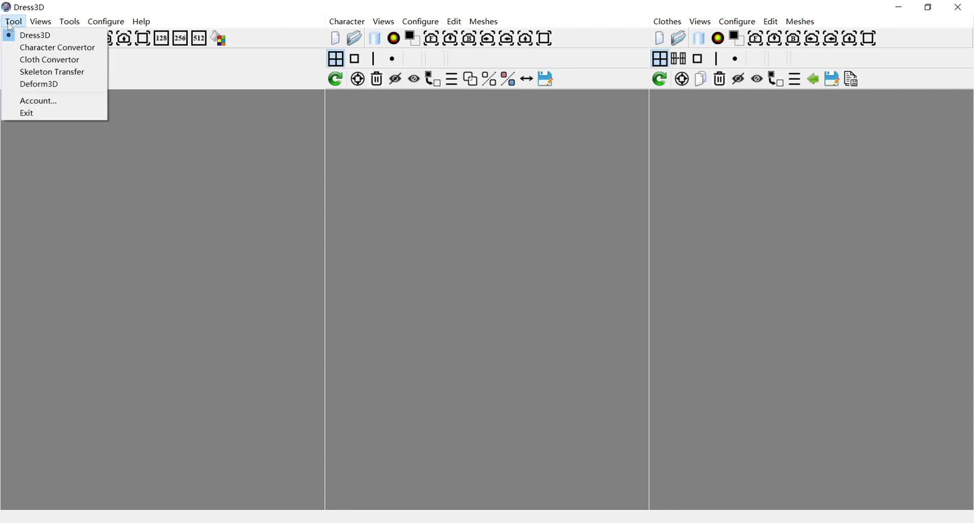
left_click(35, 49)
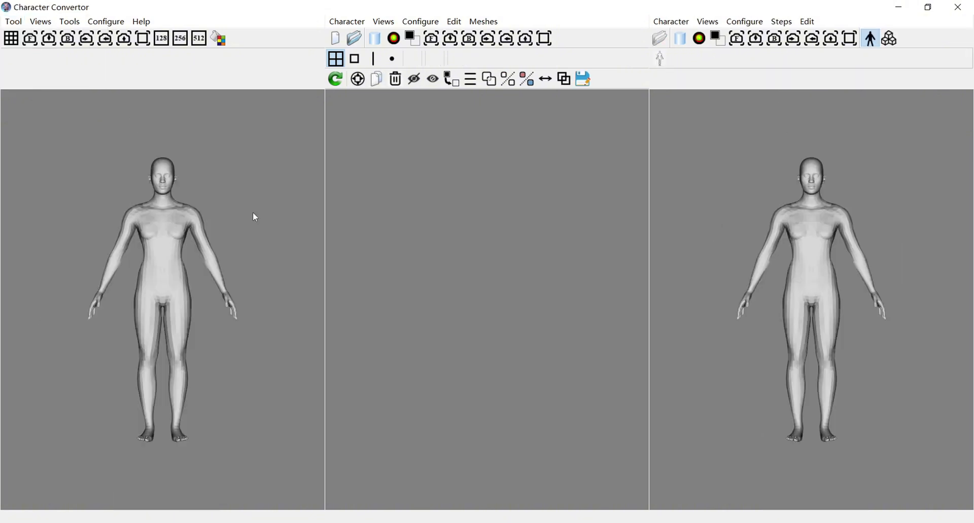
left_click(355, 39)
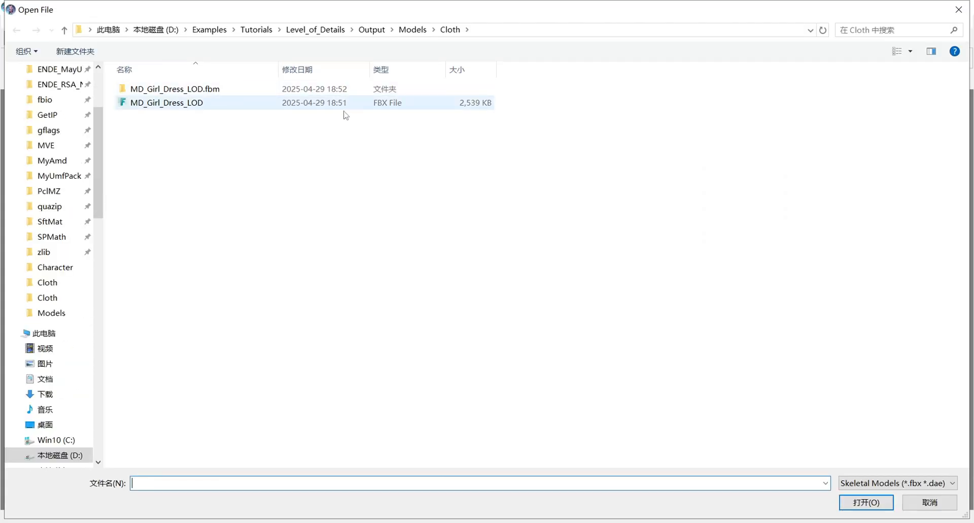
left_click(323, 30)
left_click(296, 90)
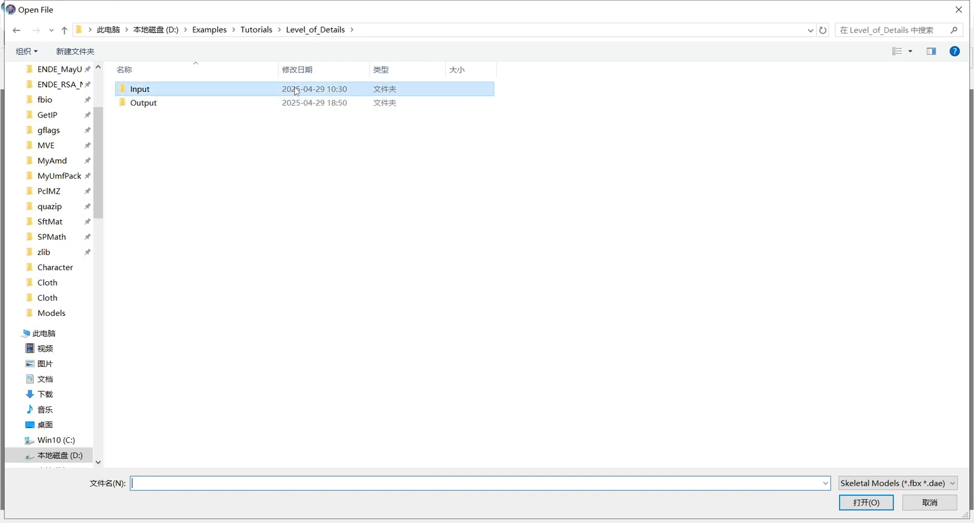
double_click(296, 91)
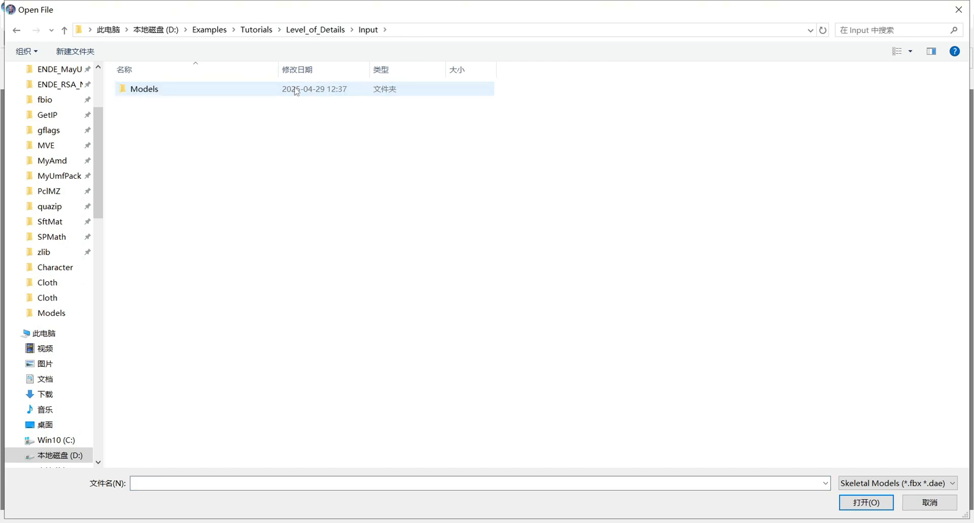
double_click(300, 90)
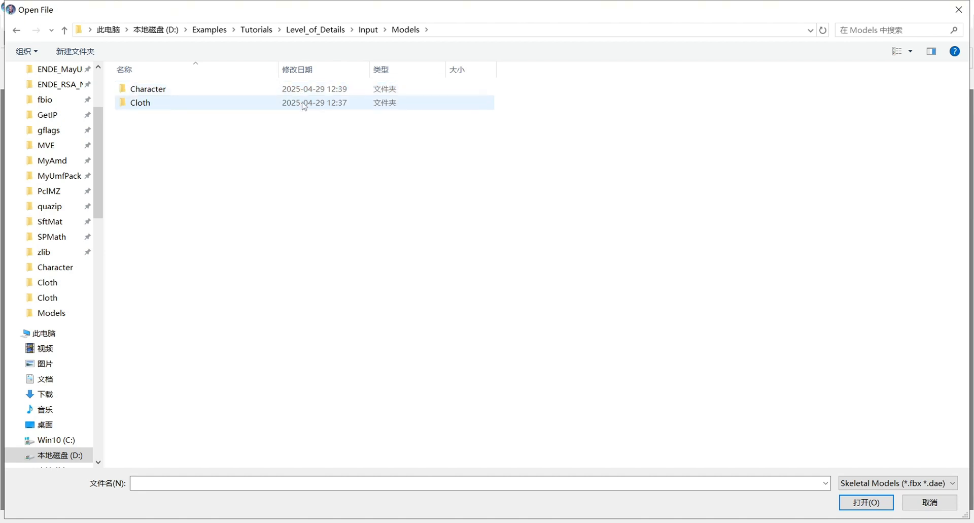
double_click(299, 90)
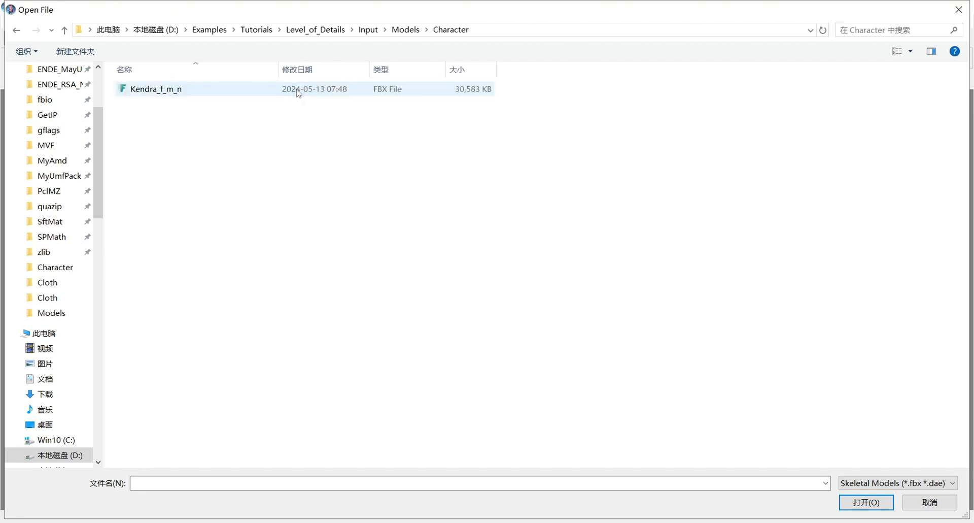
left_click(181, 91)
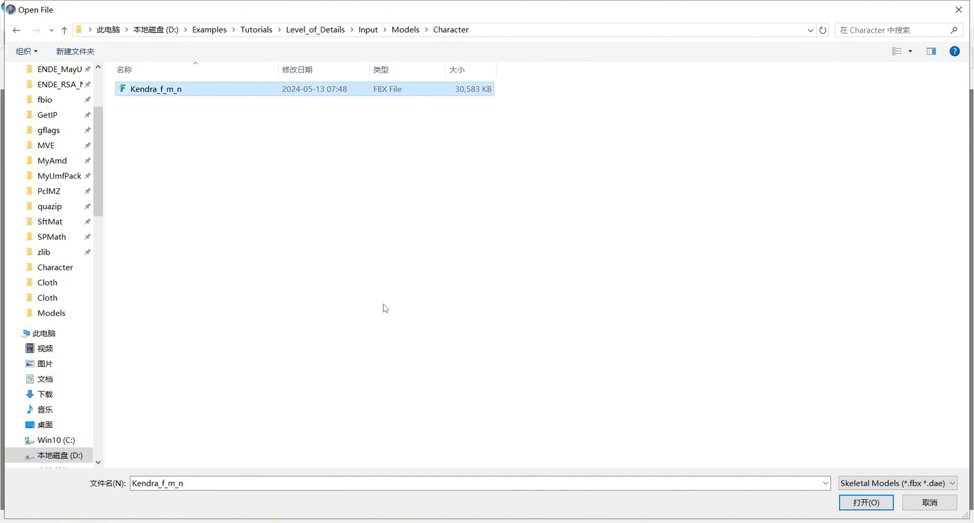
left_click(864, 502)
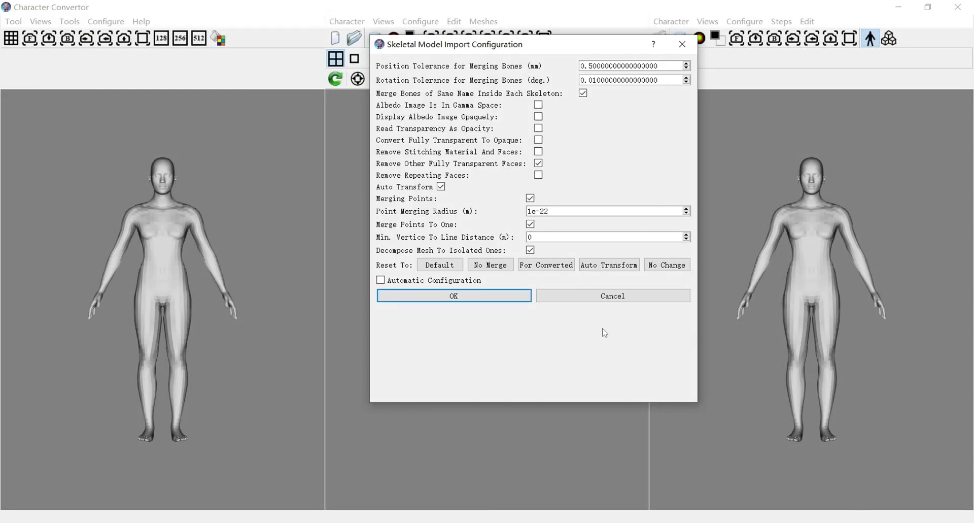
Import the character with the Auto Transform preset, accepting the recommended value true for Read Transparency As Opacity
left_click(603, 265)
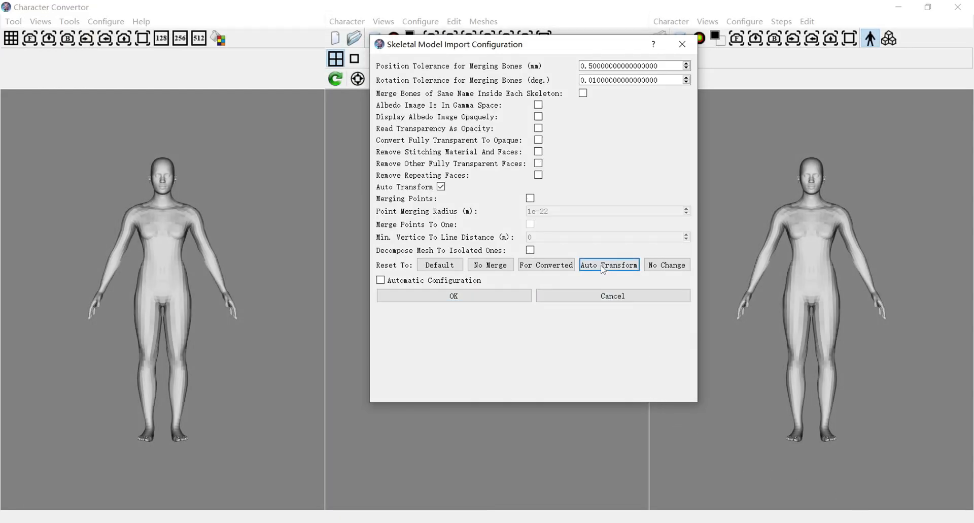
left_click(490, 296)
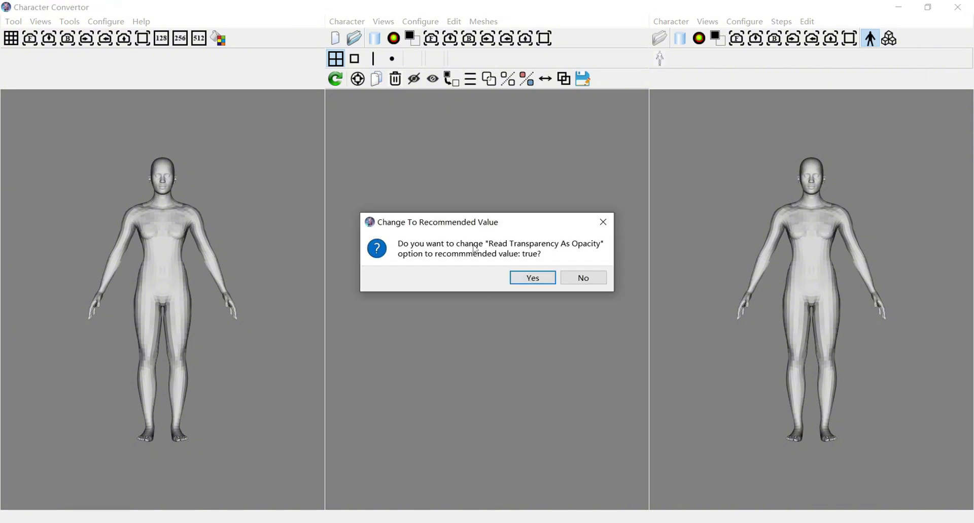
left_click(531, 279)
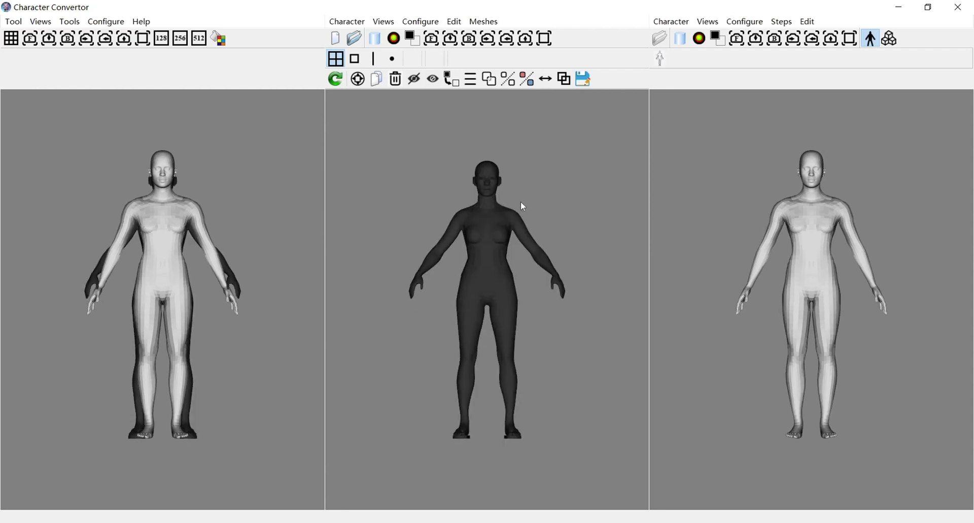
Examine the imported character's LOD meshes in the Manage Meshes list, and close the list
left_click(472, 81)
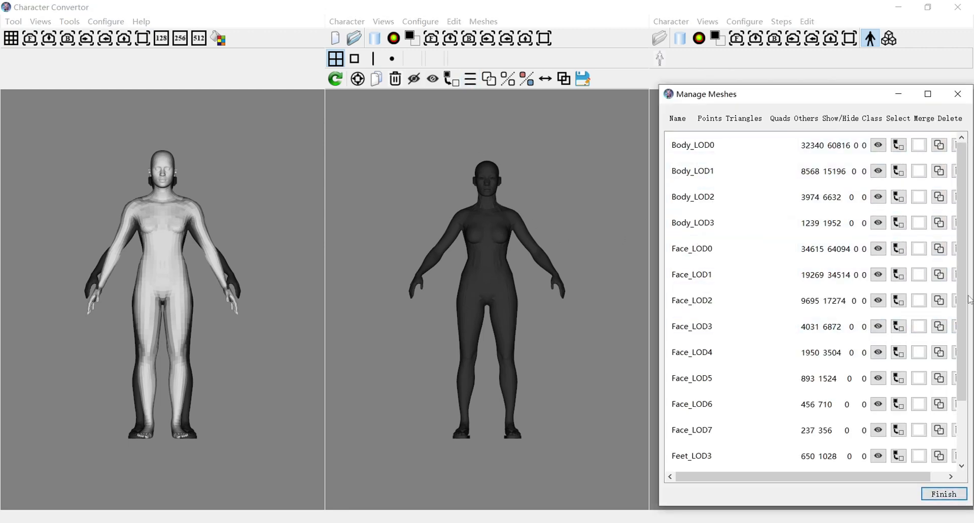
left_click_drag(970, 300, 968, 256)
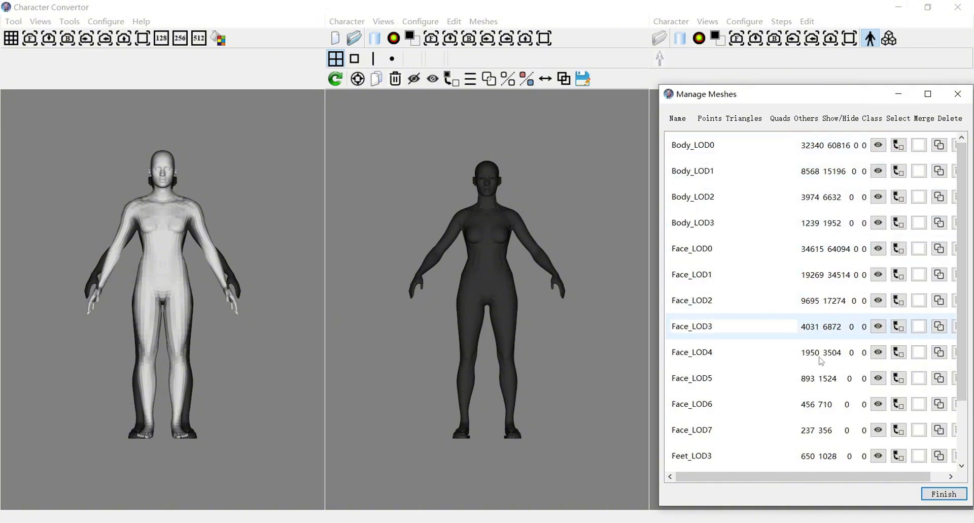
left_click(938, 493)
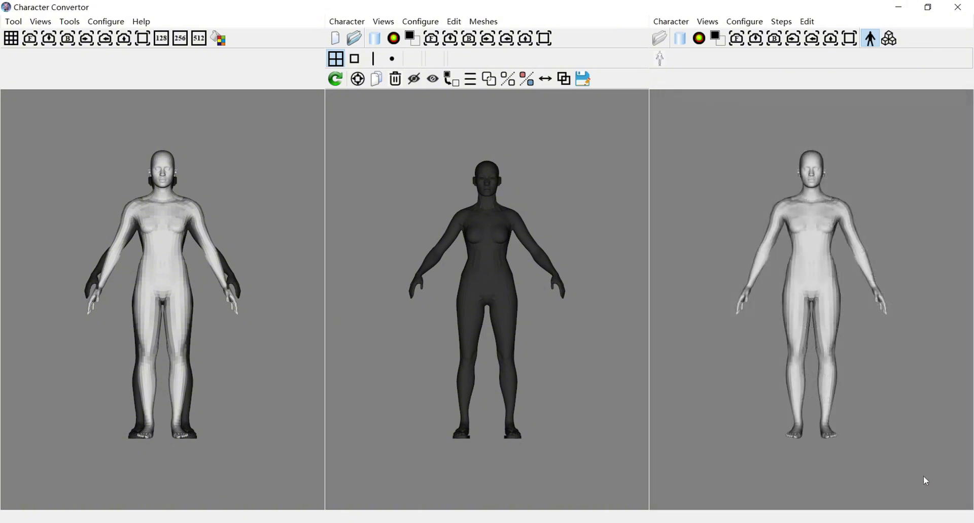
Save the character as Kendra_f_m_n_Auto_Transformed in Level_of_Details > Output > Assets > Character, replacing the existing file
left_click(584, 79)
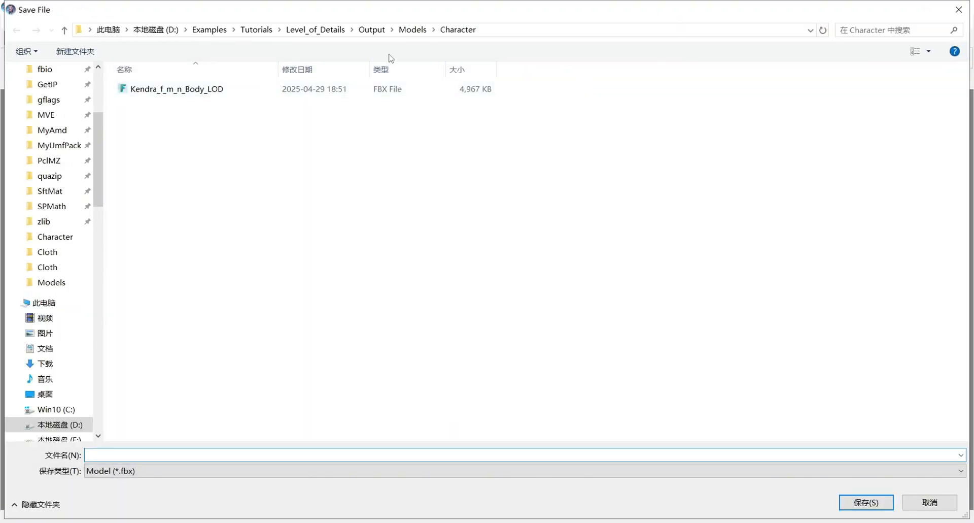
left_click(327, 30)
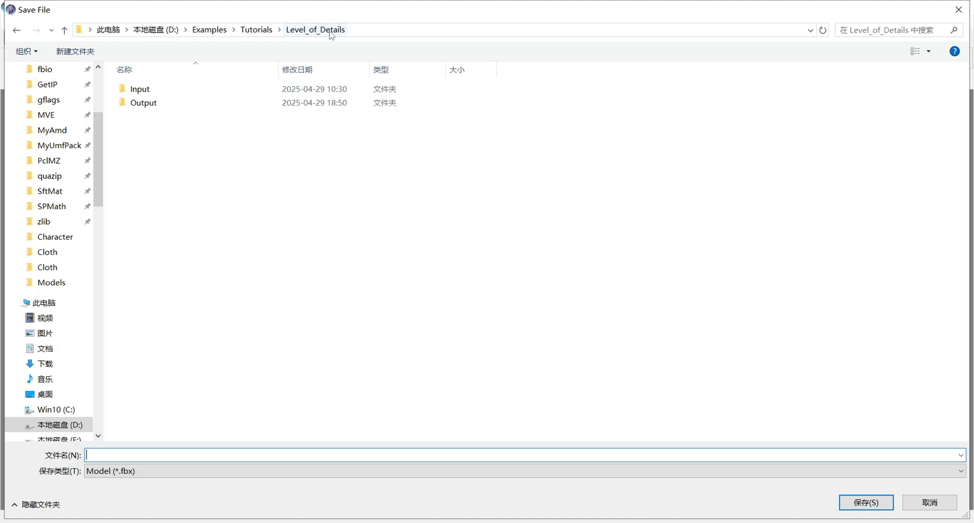
double_click(296, 104)
double_click(301, 90)
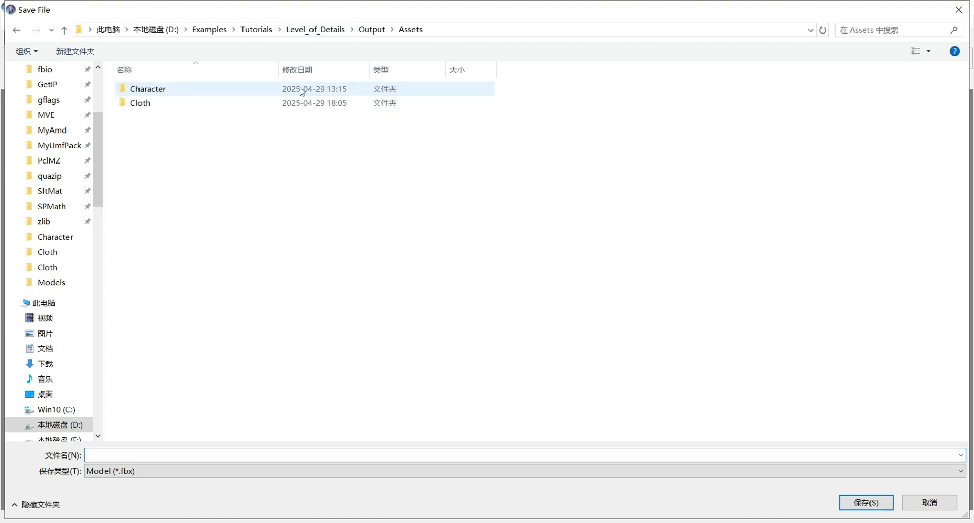
double_click(302, 90)
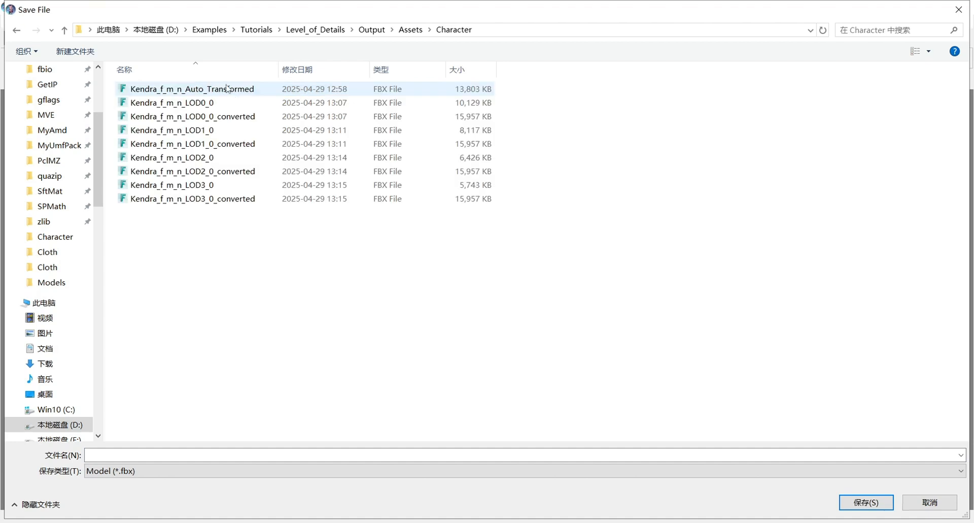
left_click(227, 89)
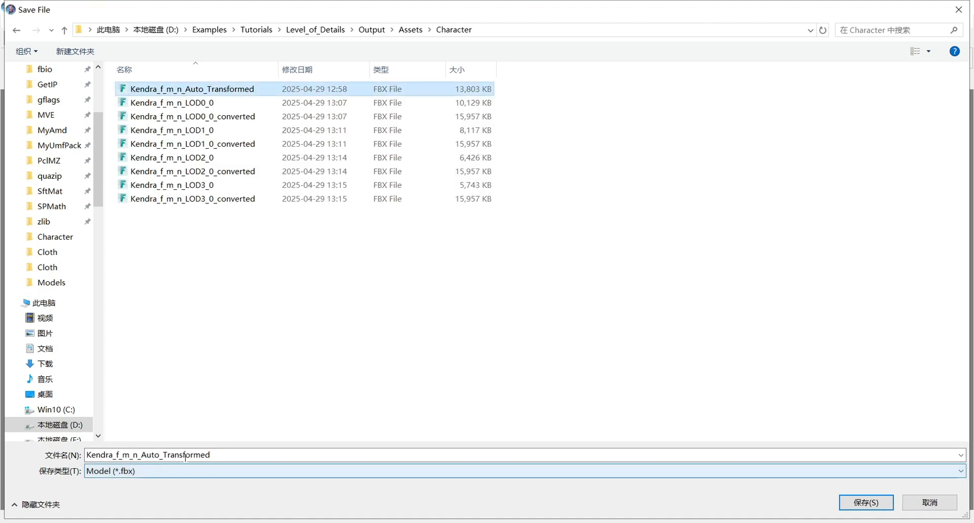
left_click(866, 502)
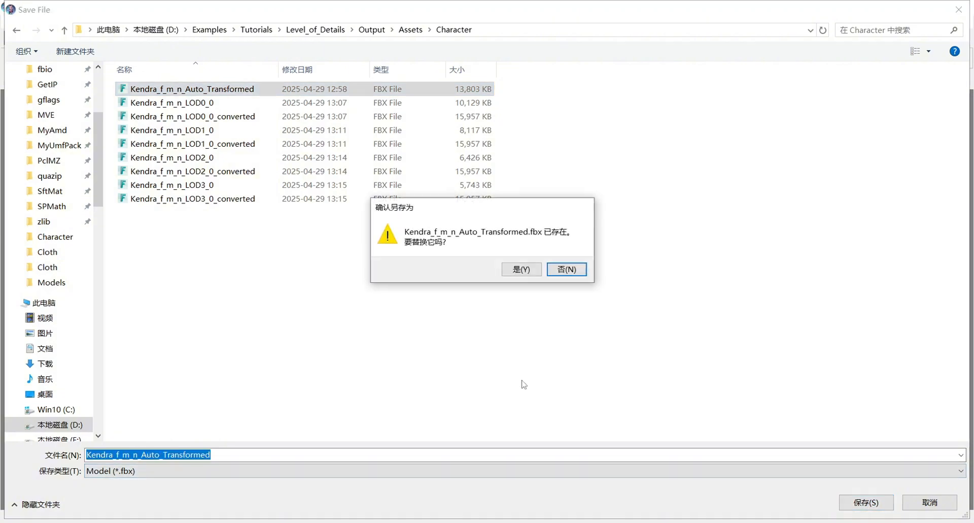
left_click(521, 272)
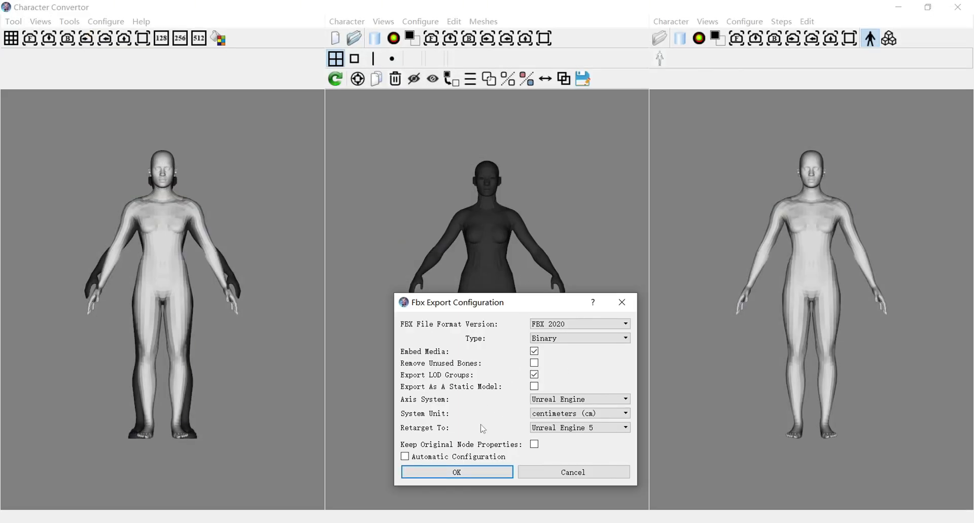
Export the FBX with the offered FBX 2020 binary, Unreal Engine and centimetre settings, accepting the cost of one export
left_click(474, 472)
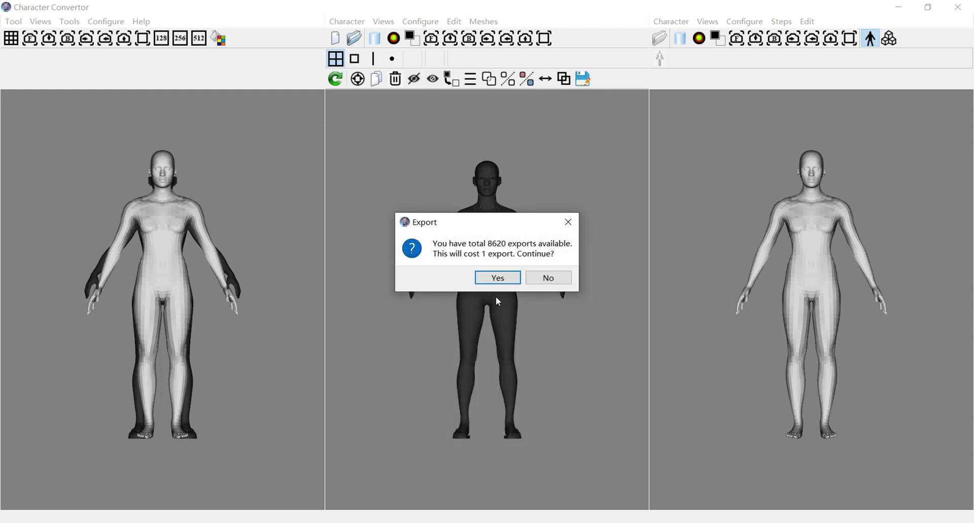
left_click(496, 279)
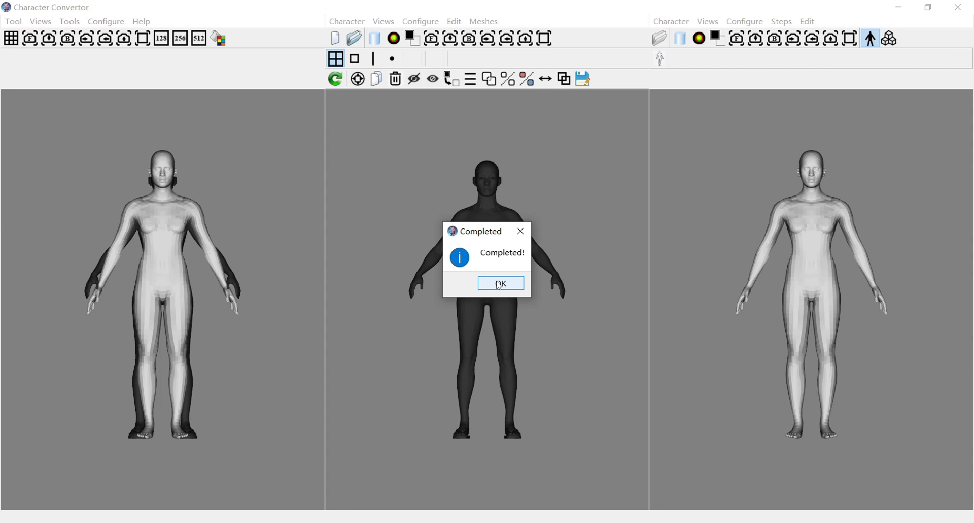
left_click(500, 284)
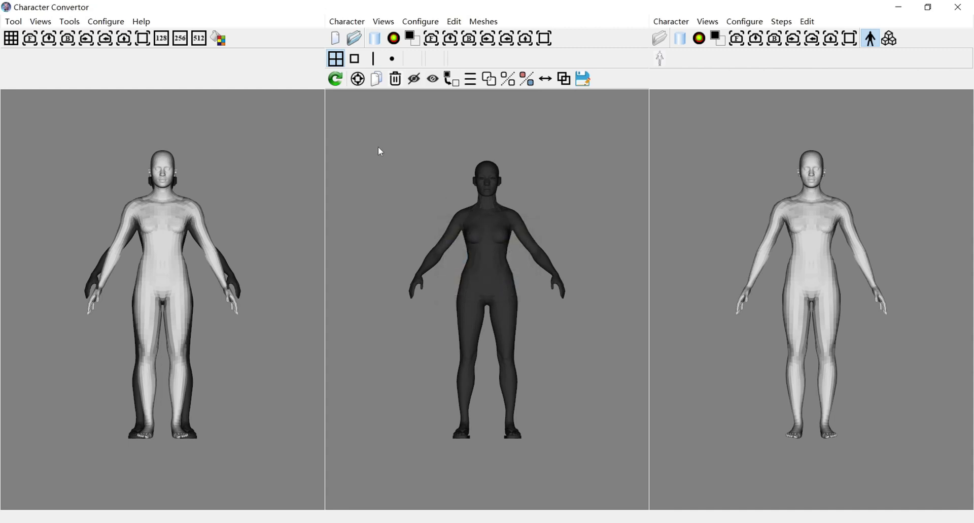
Clear the loaded character and open Kendra_f_m_n_Auto_Transformed from Level_of_Details > Output > Assets > Character
left_click(335, 38)
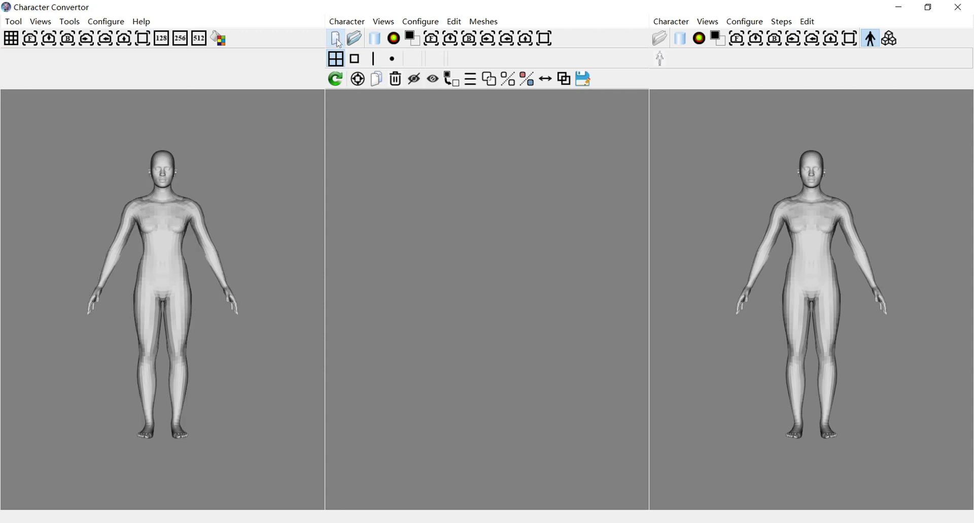
left_click(355, 39)
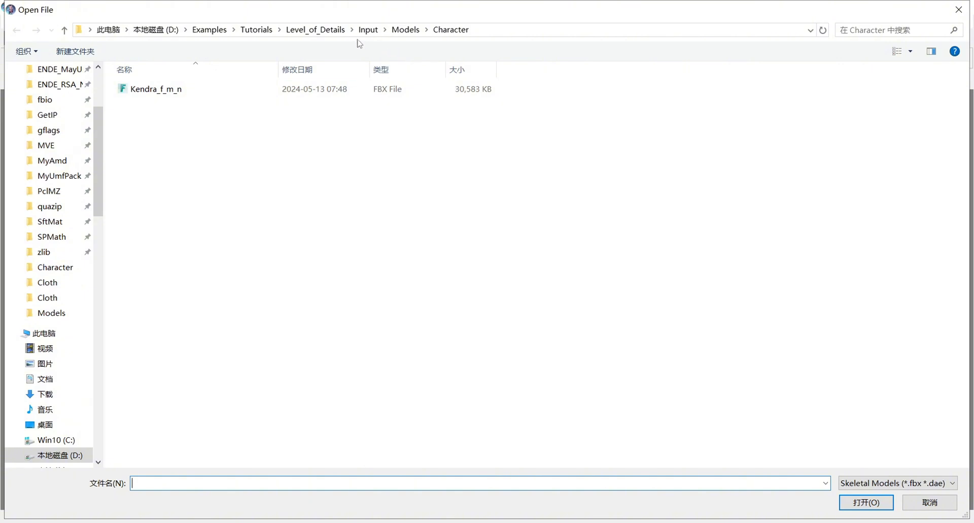
left_click(325, 30)
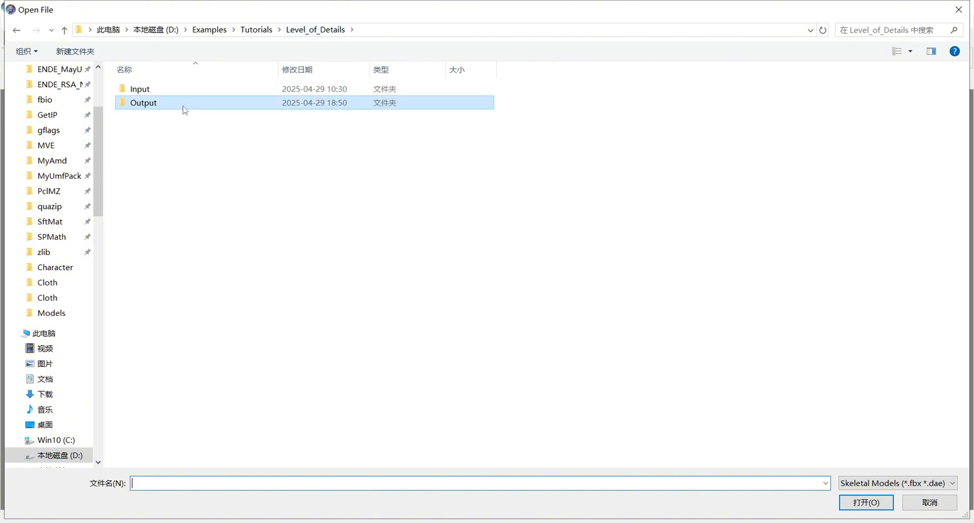
double_click(184, 104)
double_click(179, 93)
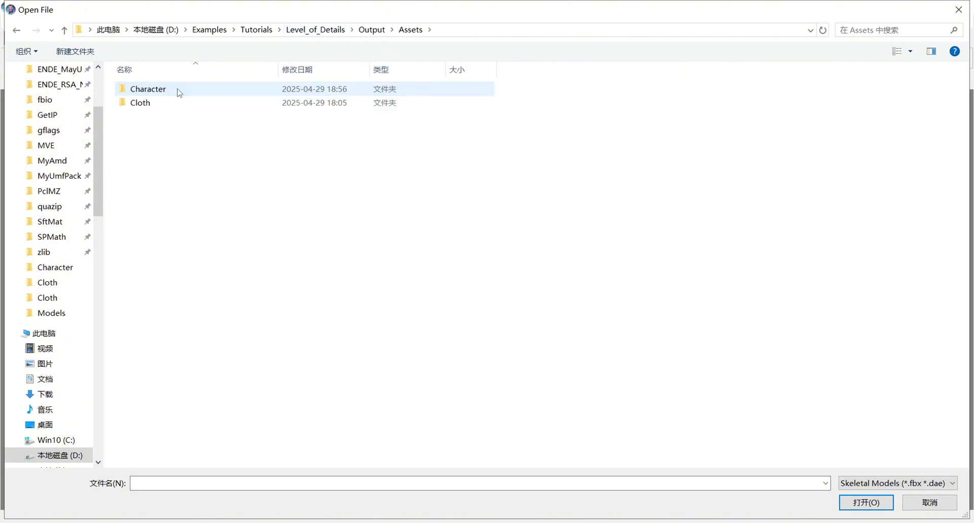
double_click(179, 93)
left_click(211, 90)
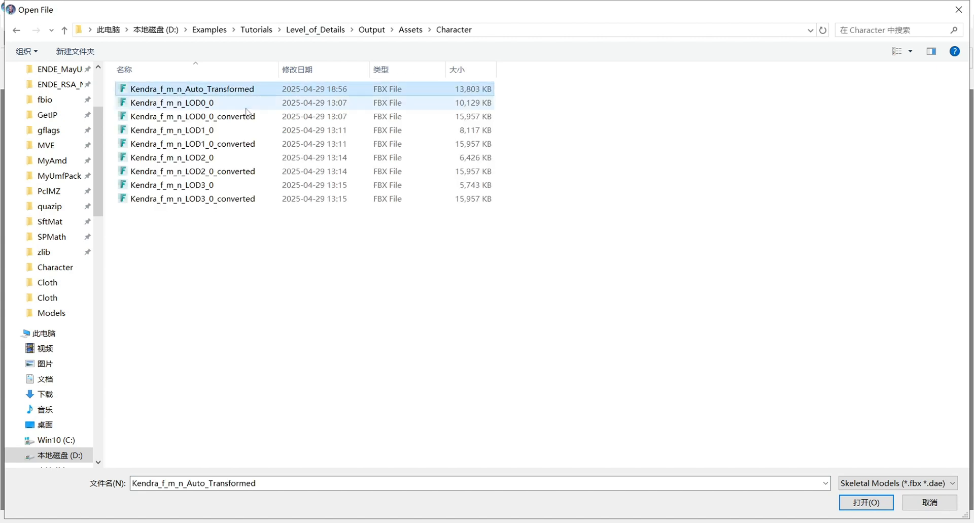
left_click(867, 502)
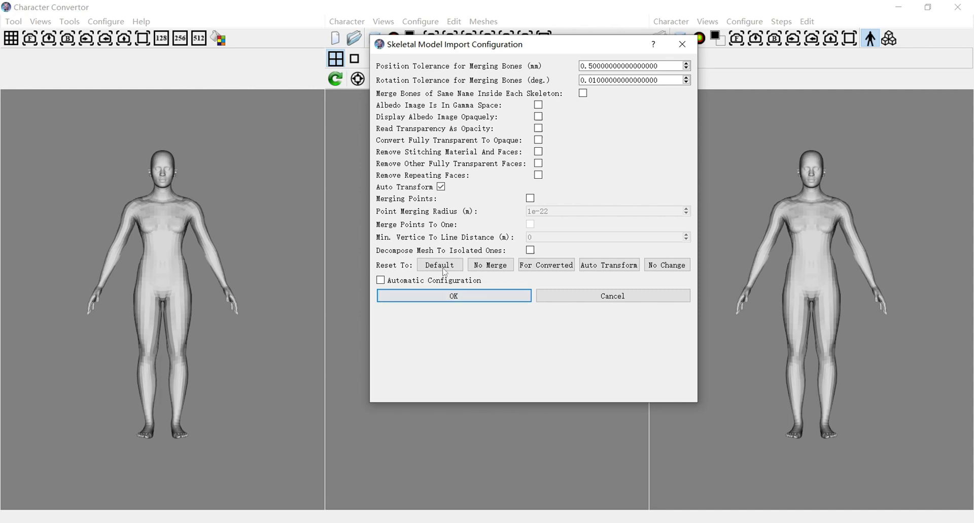
Import the auto-transformed character with the import configuration reset to the Default preset
left_click(444, 270)
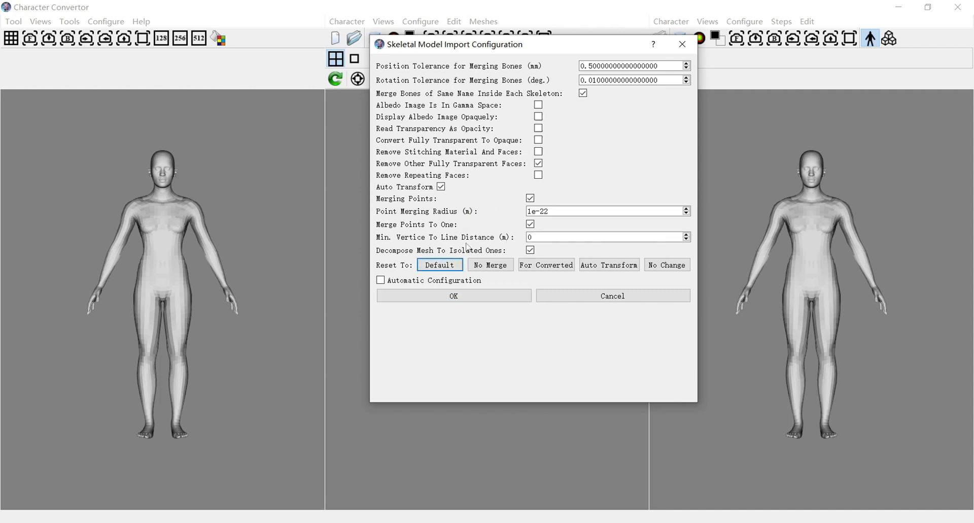
left_click(475, 299)
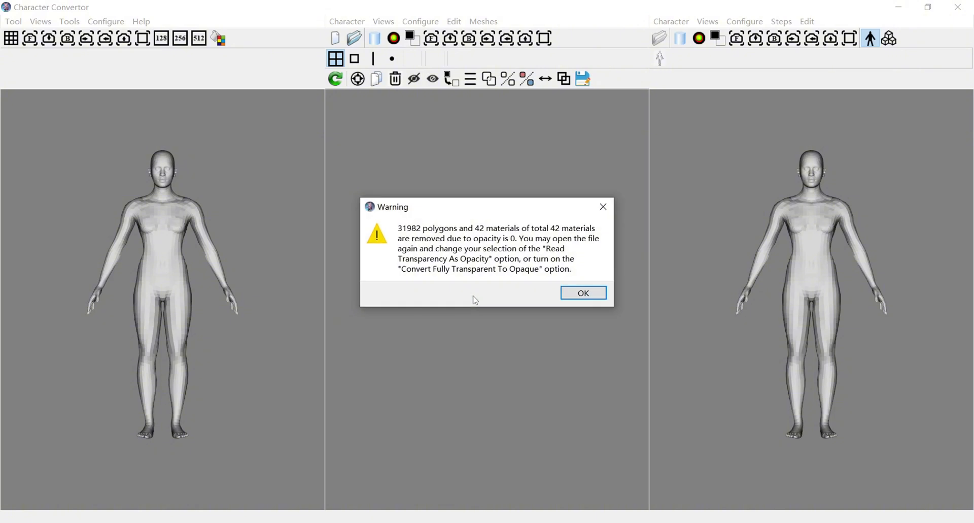
left_click(573, 294)
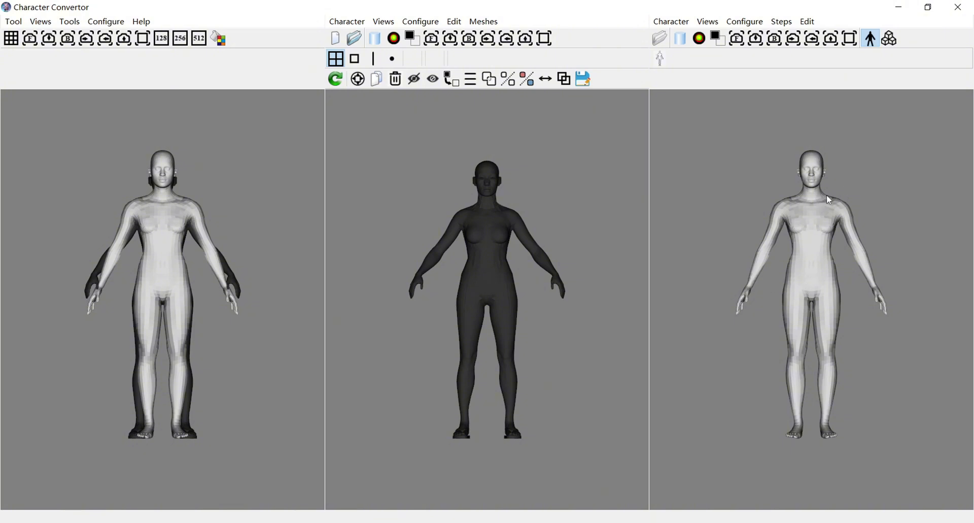
Apply the MetaHuman_f_m_n deformer to the base body so it matches the imported character
left_click(892, 40)
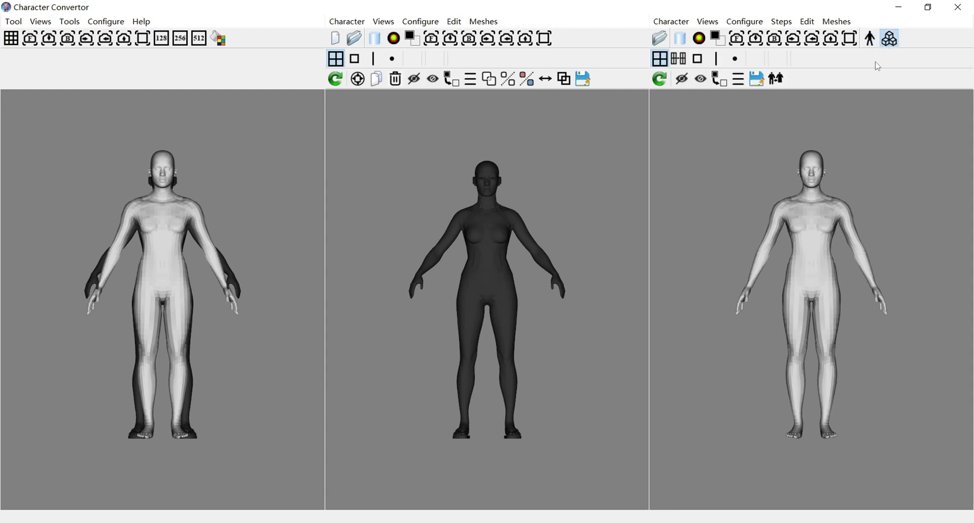
left_click(680, 59)
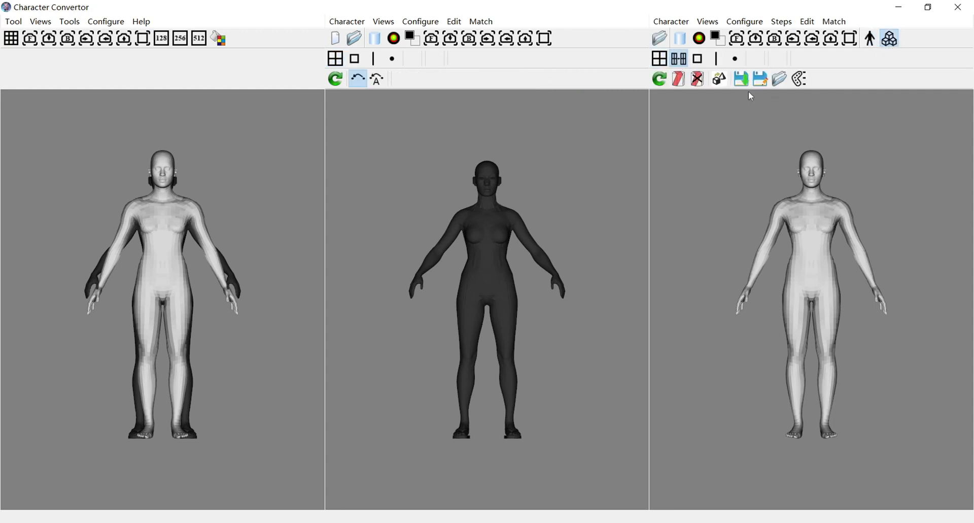
left_click(800, 80)
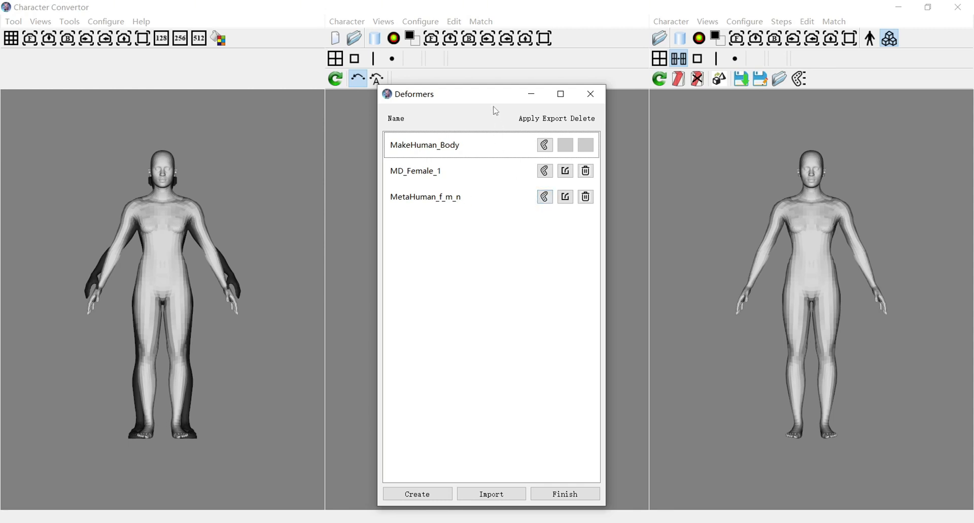
left_click_drag(489, 101, 670, 98)
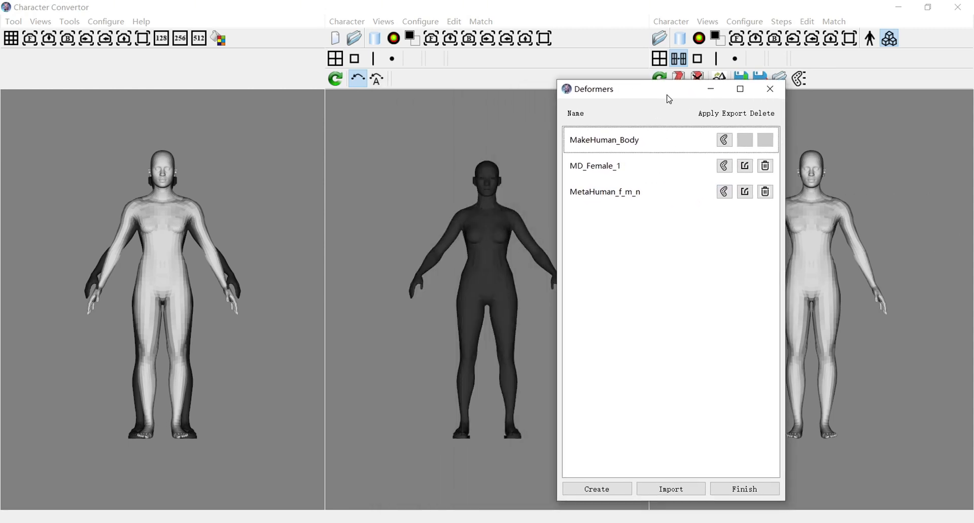
left_click(726, 192)
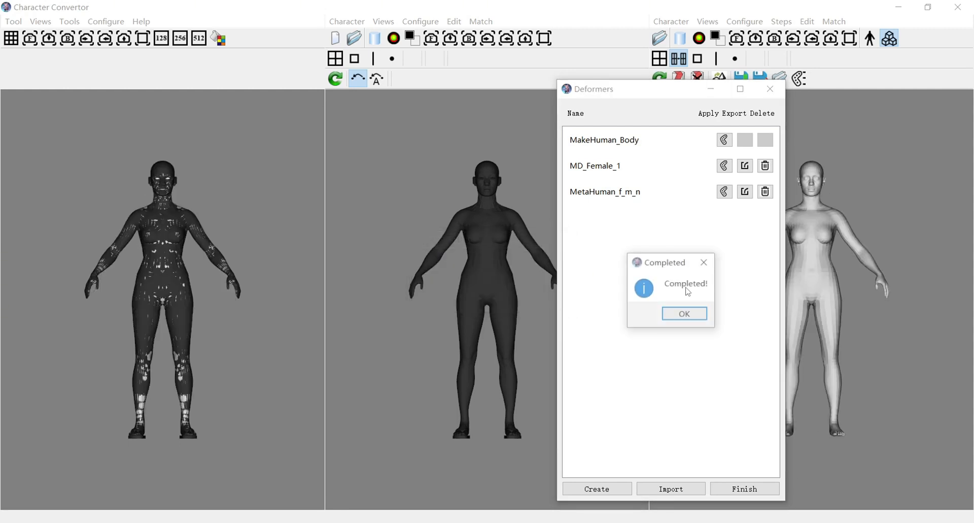
left_click(686, 314)
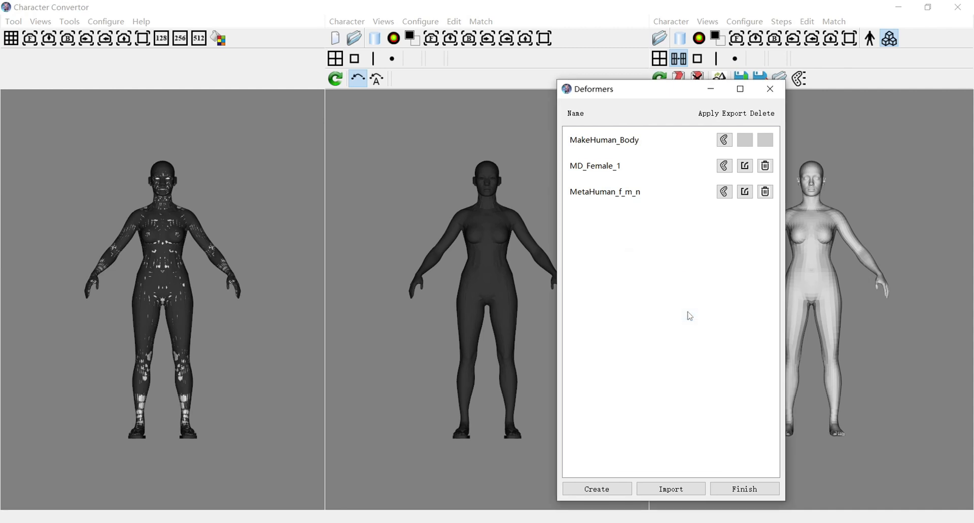
left_click(744, 488)
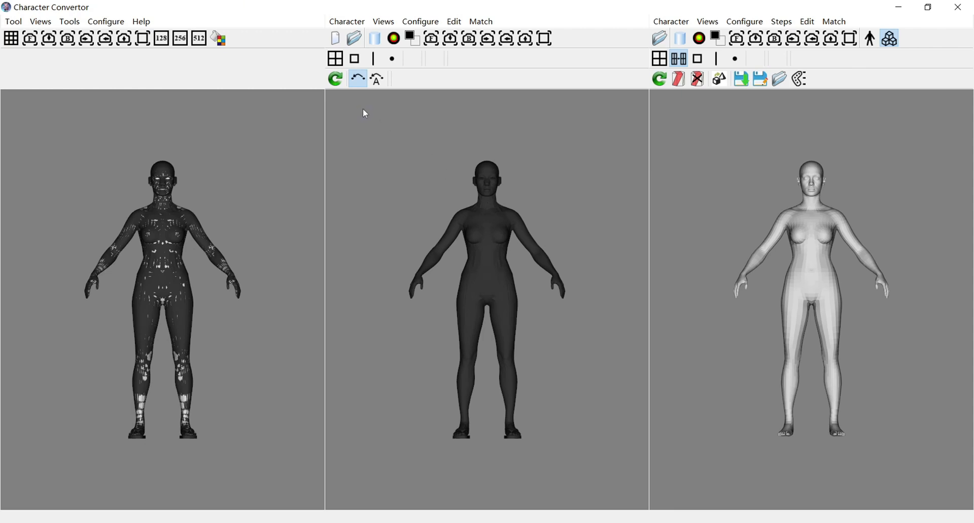
Review the imported character's body and face LOD meshes in the mesh list
left_click(336, 59)
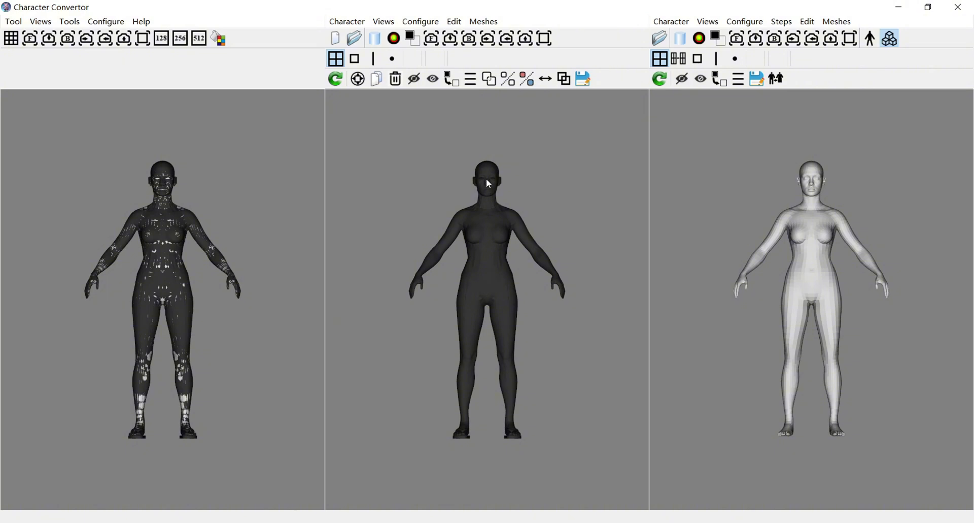
left_click(470, 79)
left_click_drag(789, 100, 716, 74)
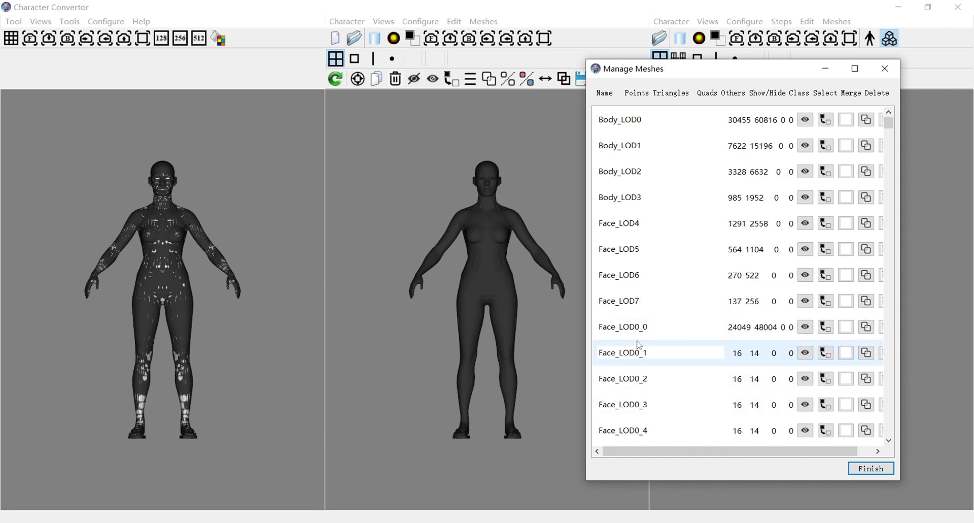
left_click(846, 327)
left_click(847, 327)
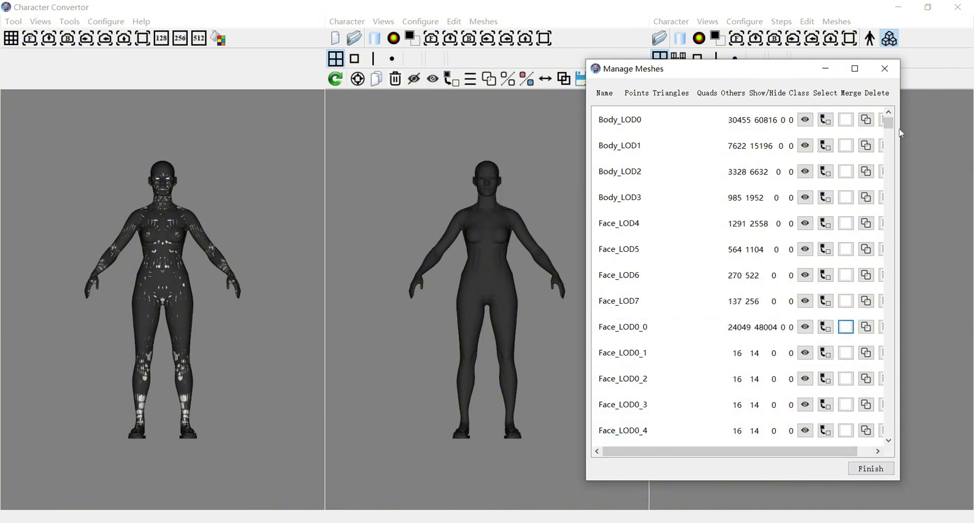
left_click(875, 471)
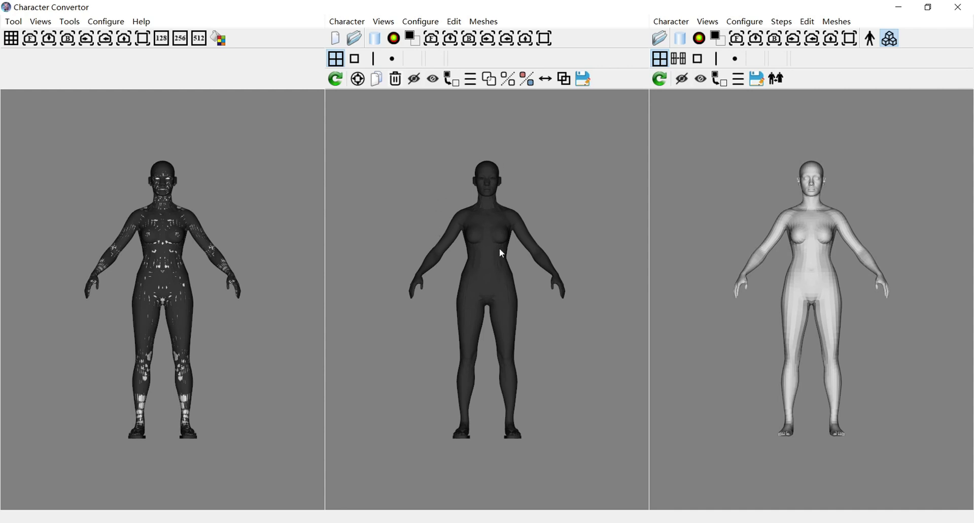
Hide all of the character's meshes, showing only Body_LOD0 and Face_LOD0_0
left_click(415, 79)
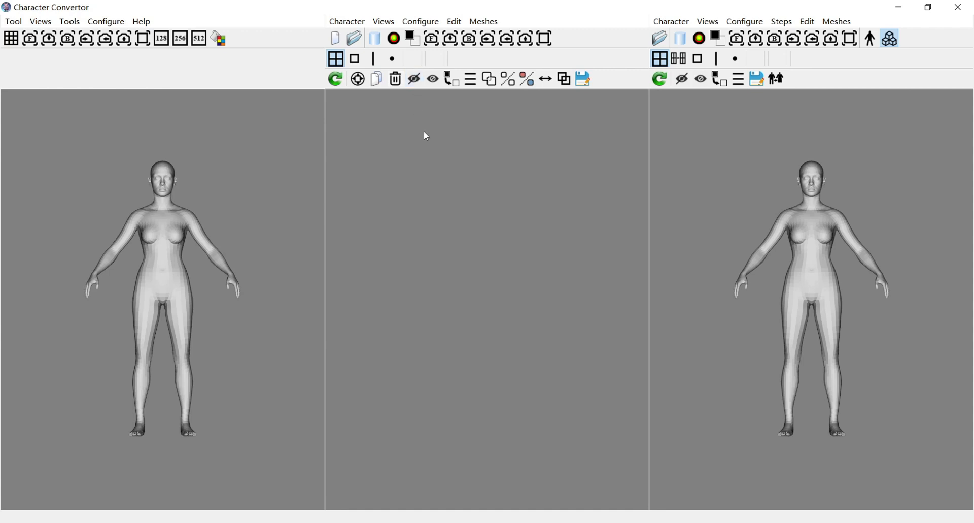
left_click(471, 79)
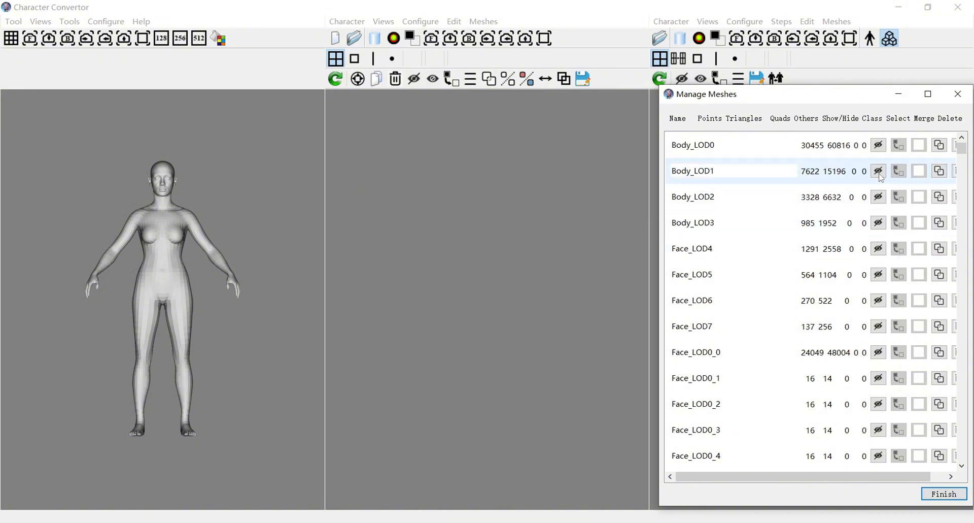
left_click(881, 148)
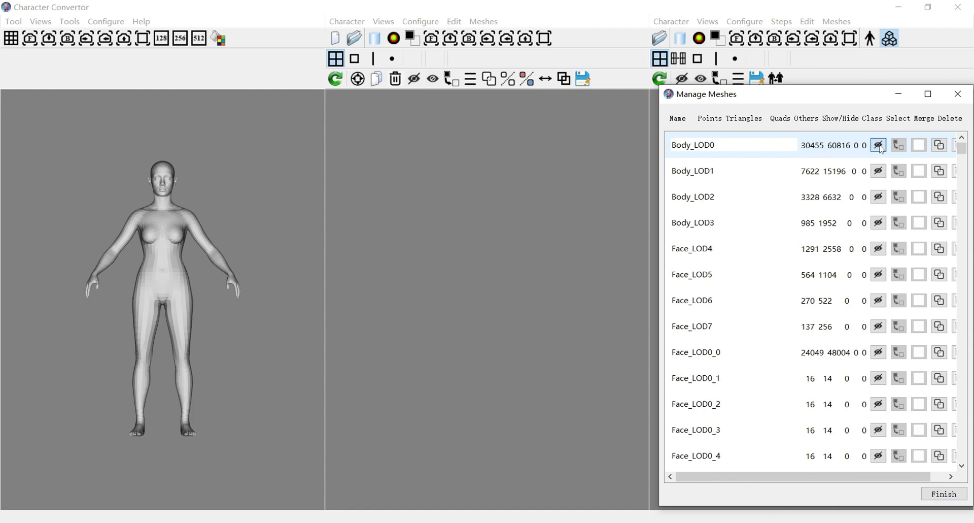
left_click(880, 148)
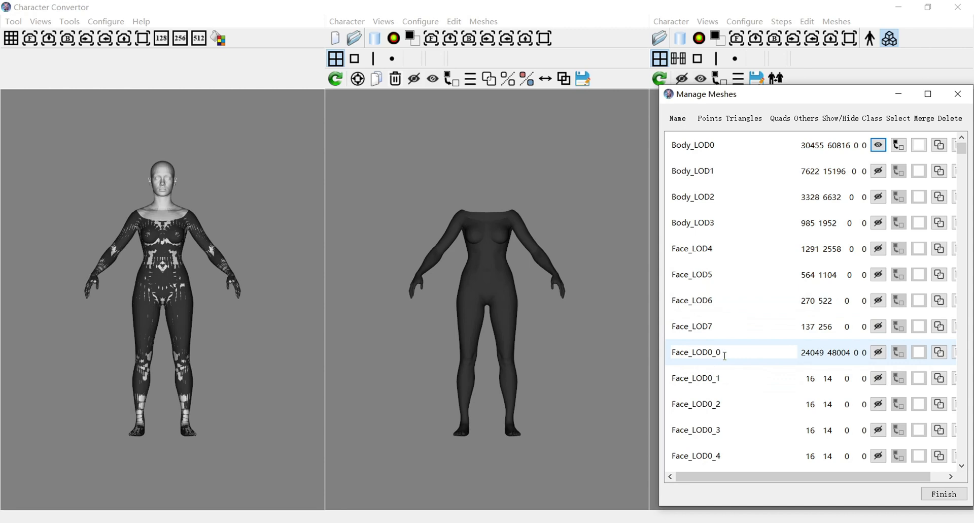
left_click(880, 353)
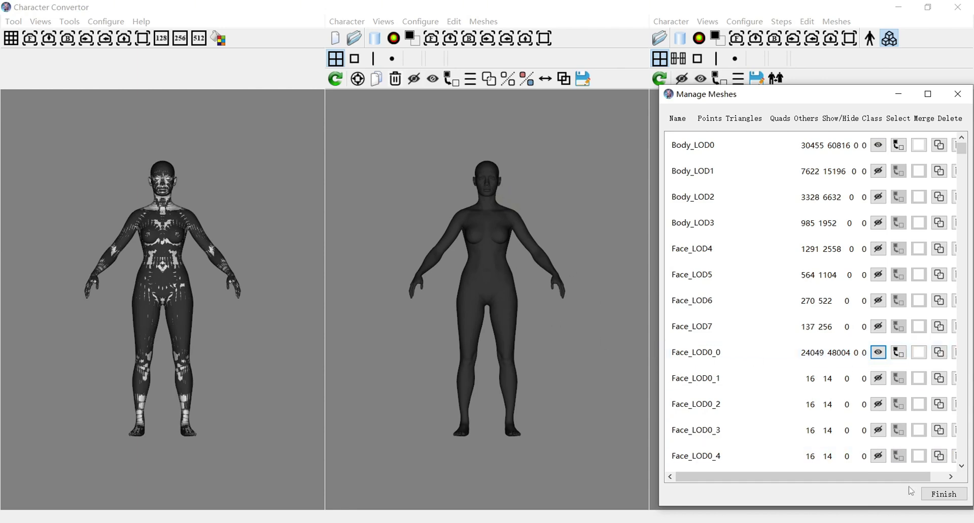
left_click(938, 495)
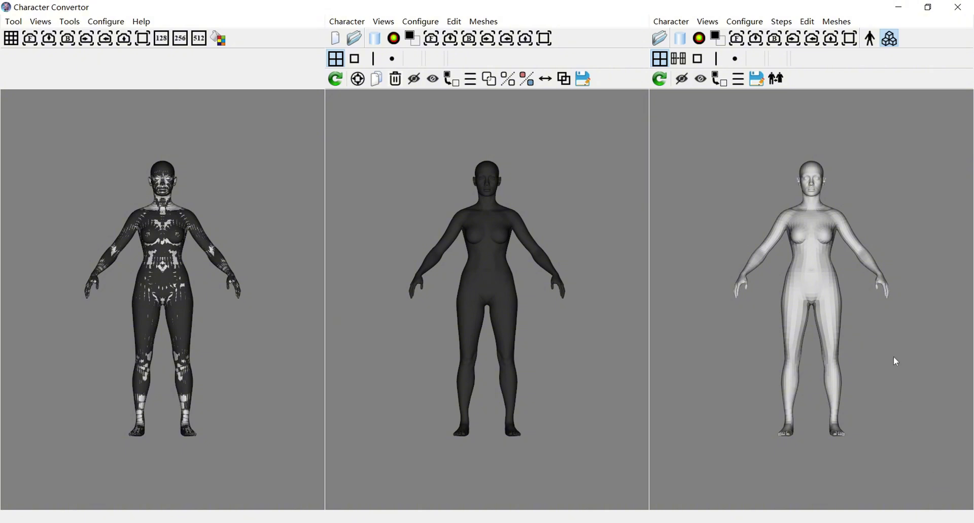
Start the conversion process flow for the visible LOD0 faces and calculate the skin transfer points
left_click(355, 60)
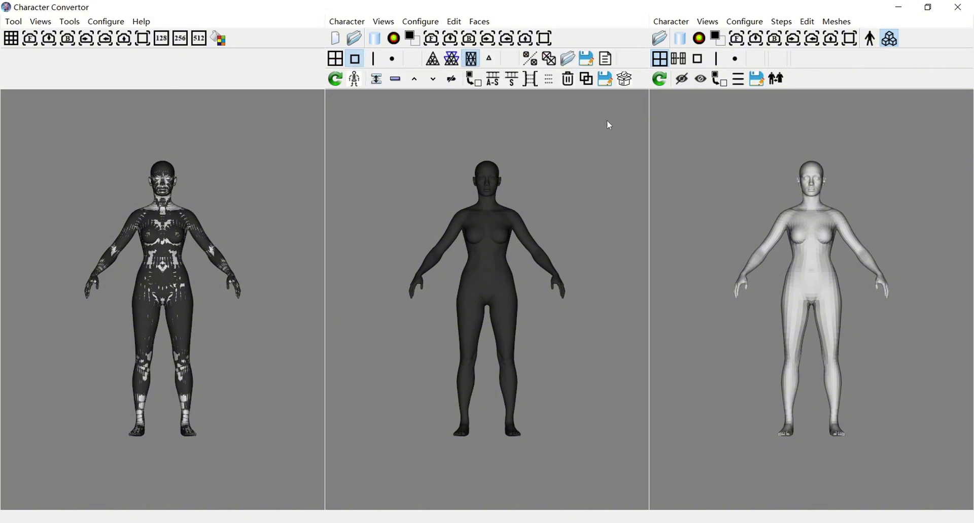
left_click(628, 84)
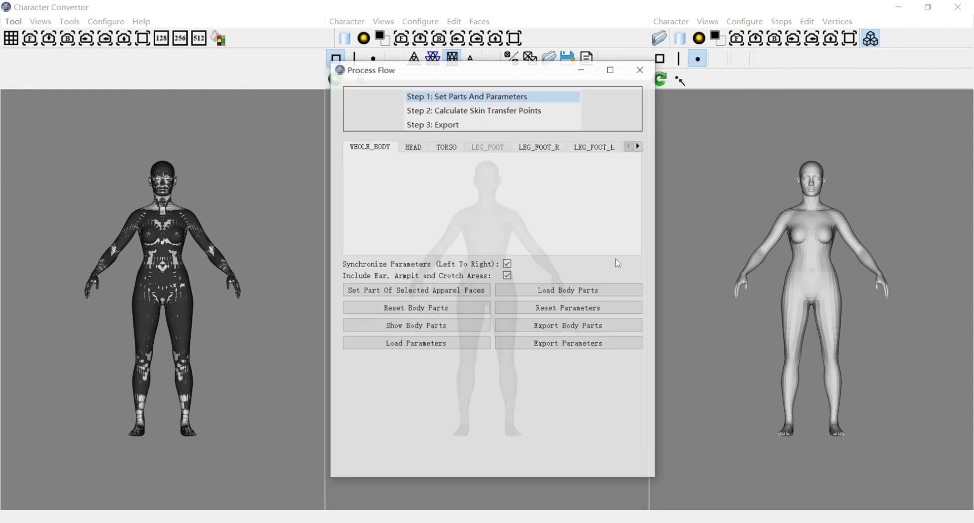
left_click(479, 111)
left_click(463, 185)
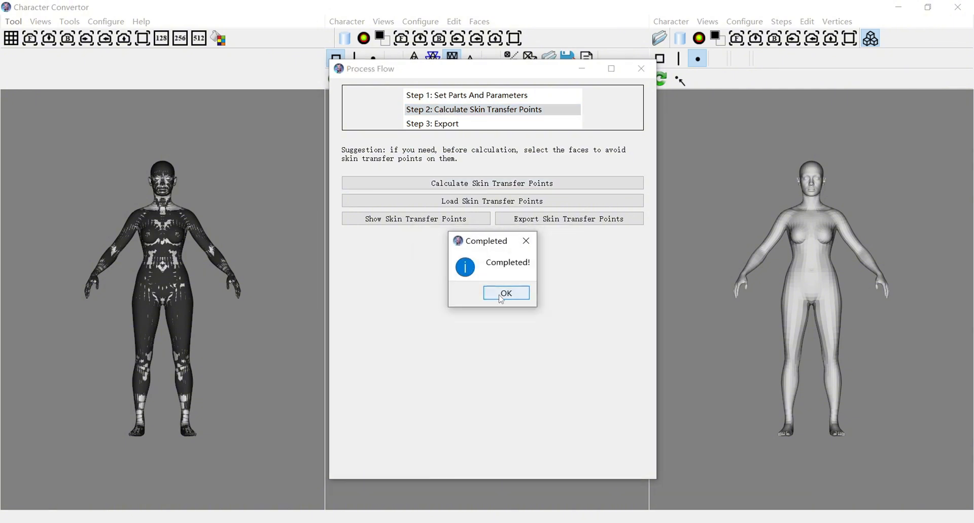
left_click(501, 296)
Start the export step and save the AVT file as Kendra_f_m_n_LOD0 in Output > Assets > Character
left_click(443, 124)
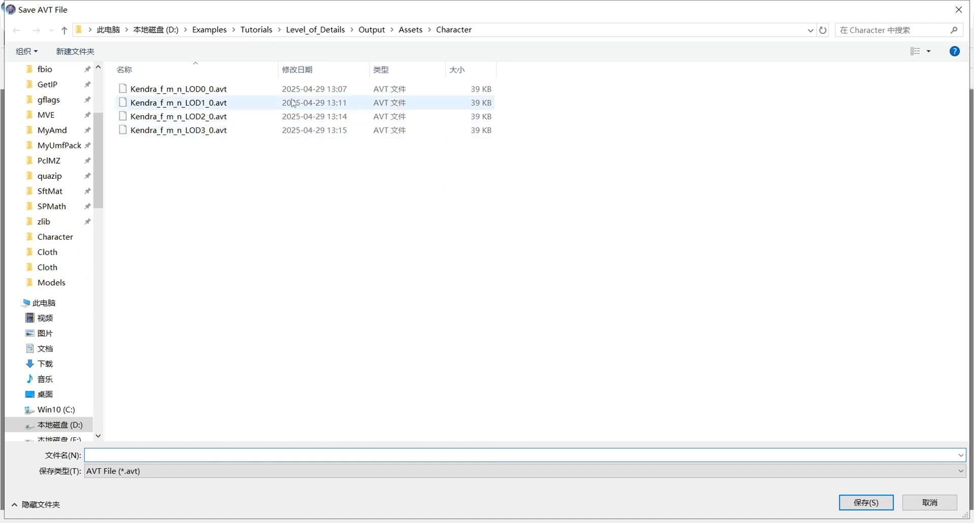
left_click(201, 92)
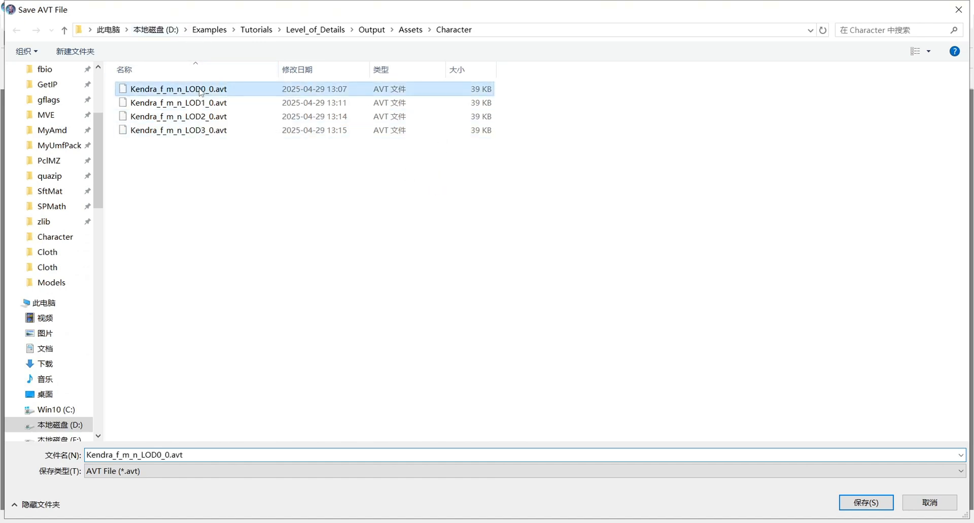
left_click(162, 454)
left_click(161, 455)
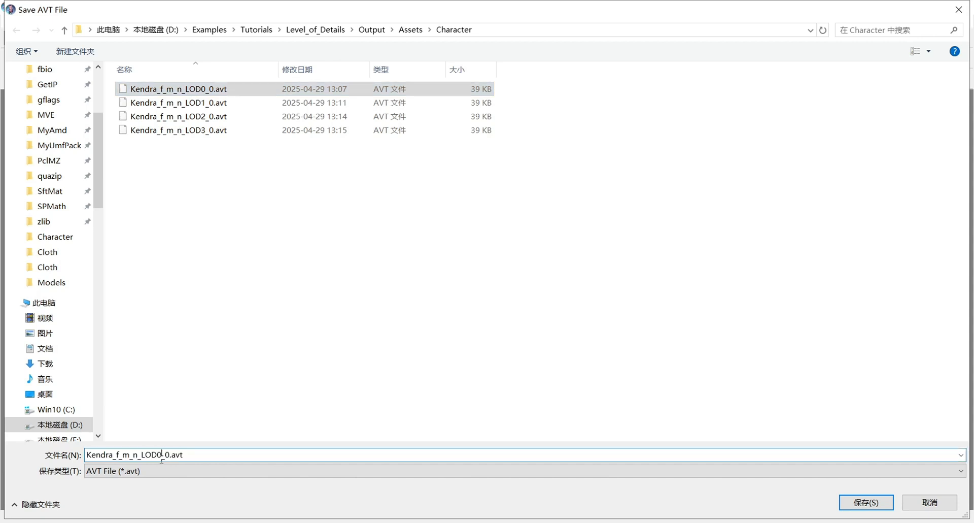
left_click_drag(162, 458, 200, 455)
key("Delete")
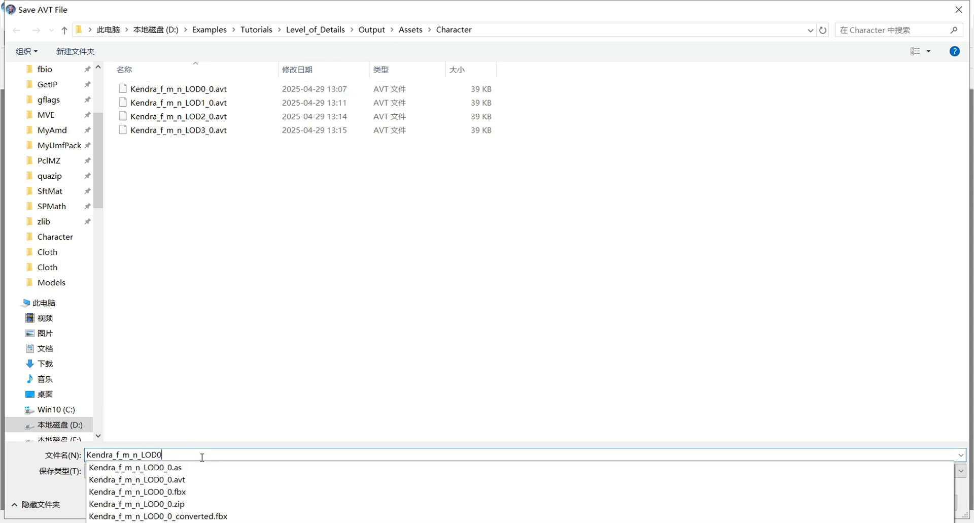
left_click(282, 389)
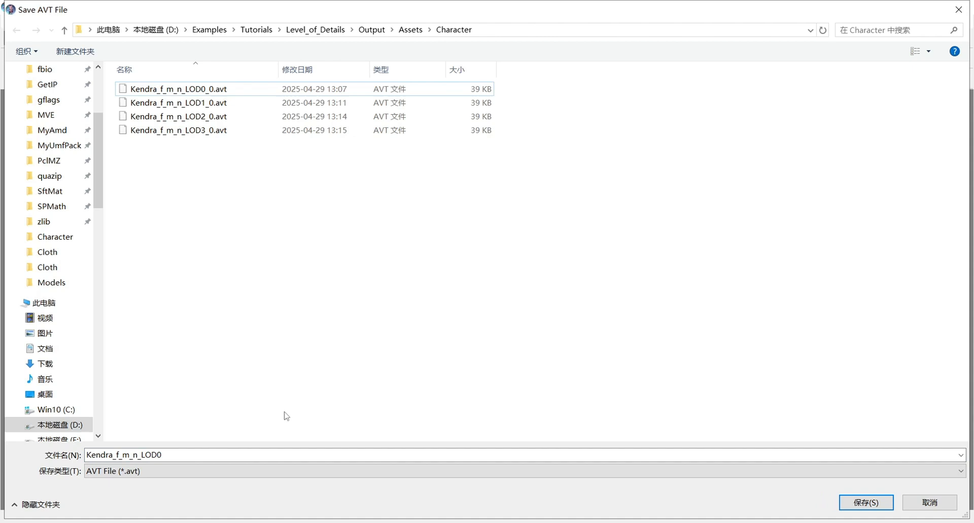
left_click(862, 504)
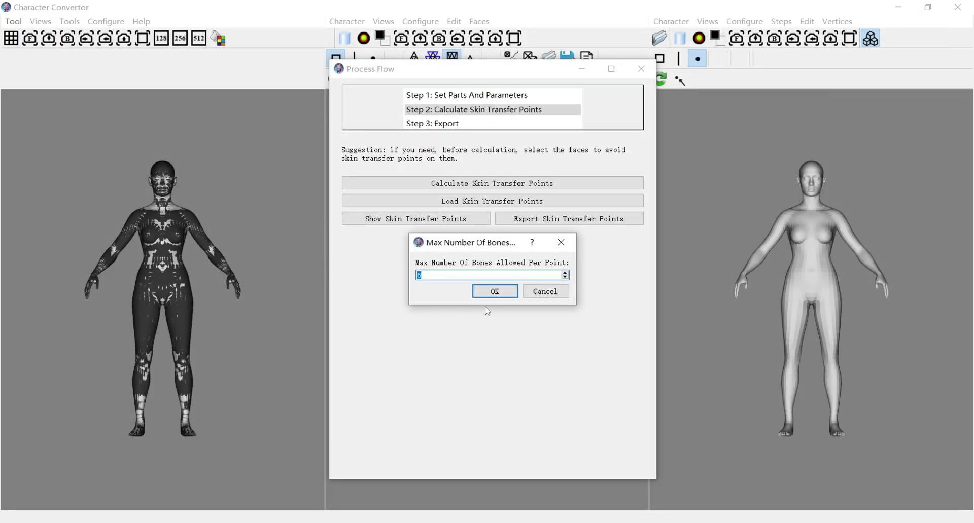
Export with the offered bone limit, embedded media, Unreal Engine axes, centimetres, Unreal Engine 5 retargeting and asset ID 0, accepting the cost of one export
left_click(499, 292)
left_click(501, 291)
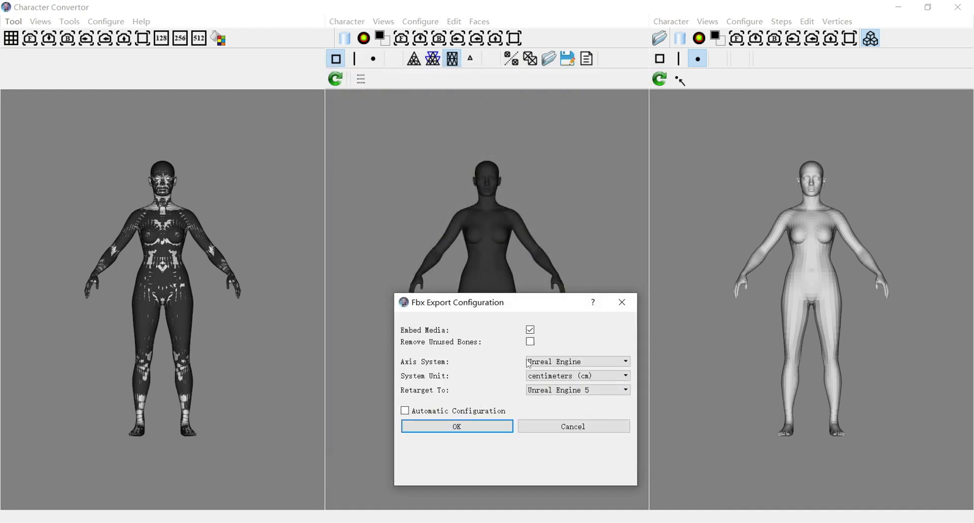
left_click(474, 432)
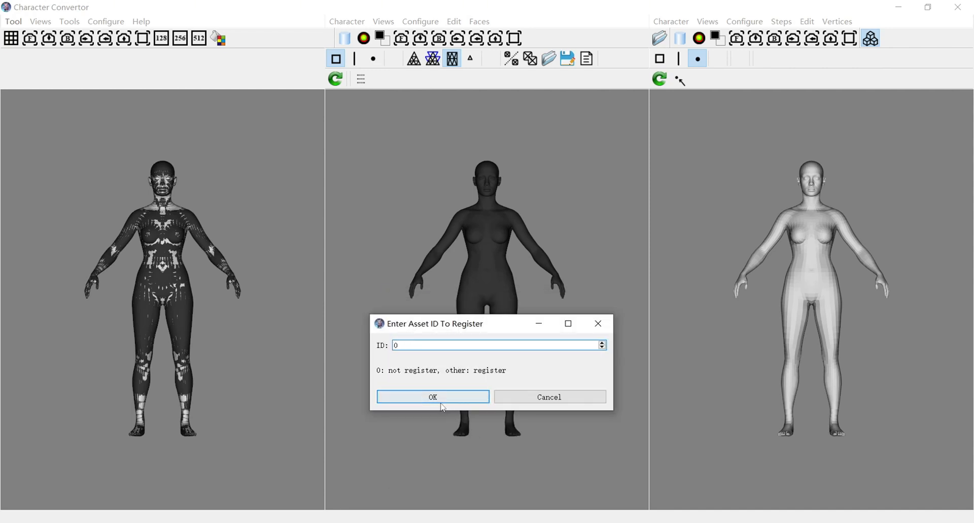
left_click(440, 397)
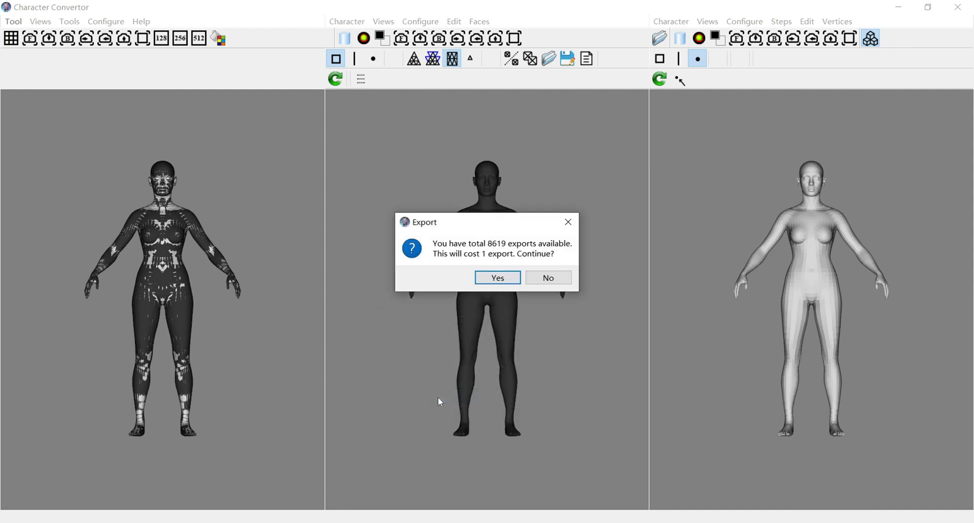
left_click(491, 277)
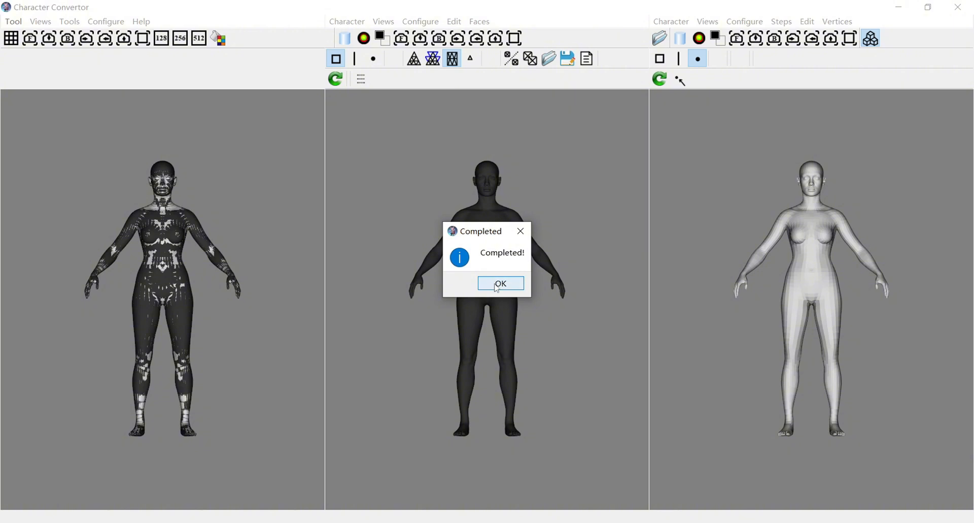
left_click(493, 282)
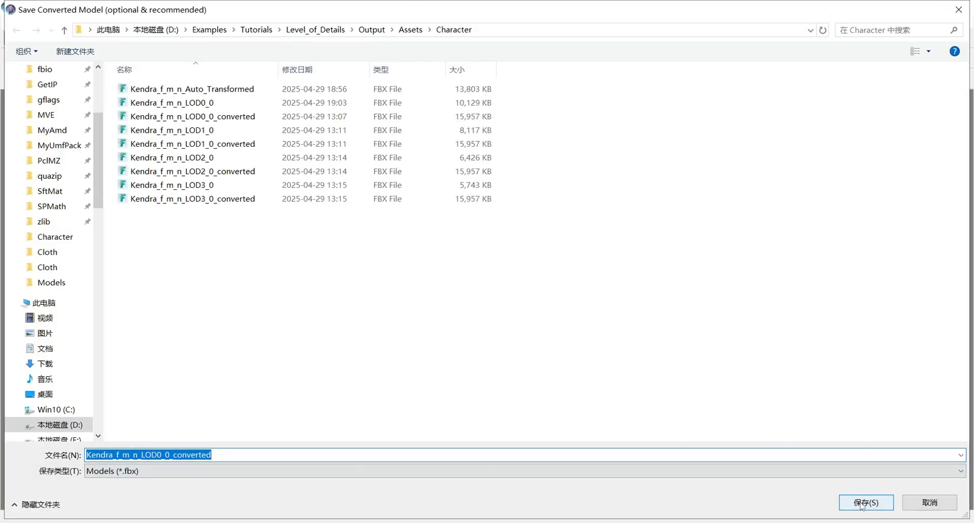
Save the converted model as Kendra_f_m_n_LOD0_0_converted over the existing file, accept the cost of one export, and close the process flow
left_click(848, 500)
left_click(528, 270)
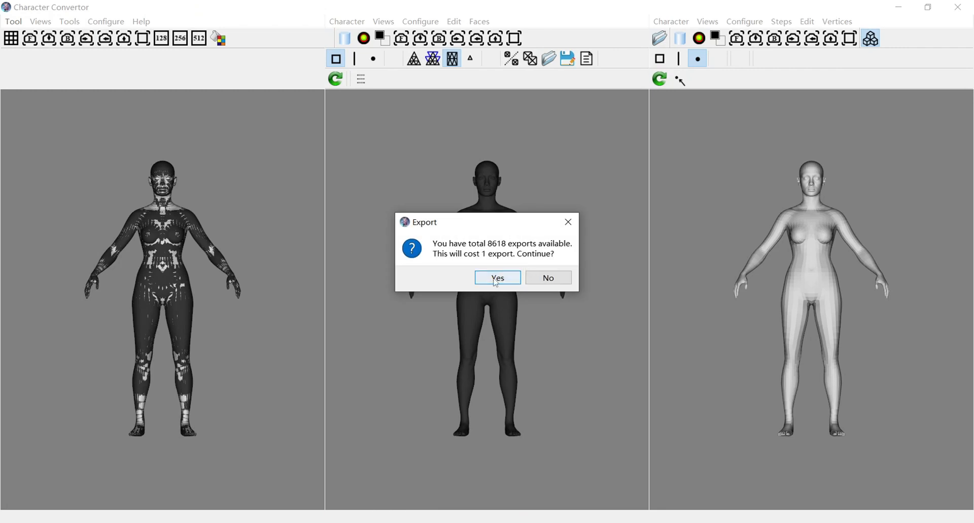
left_click(496, 279)
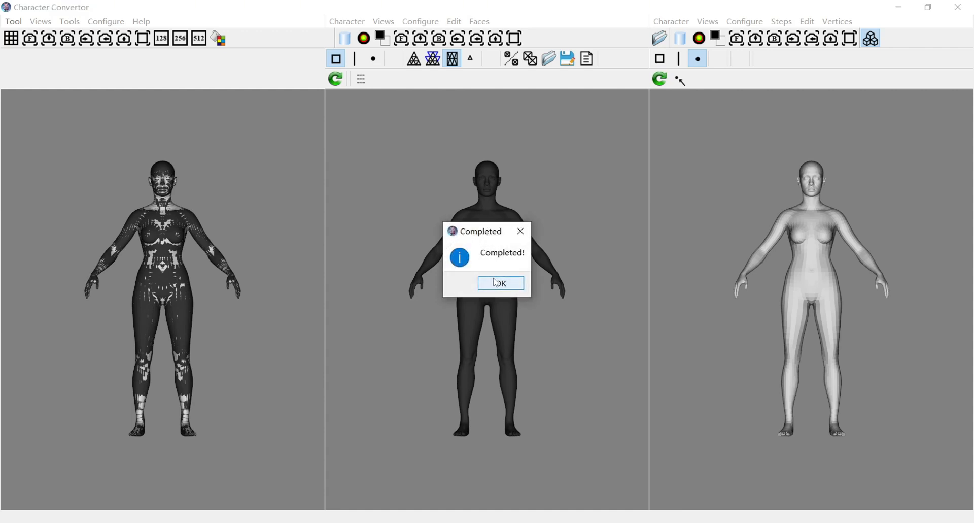
left_click(501, 285)
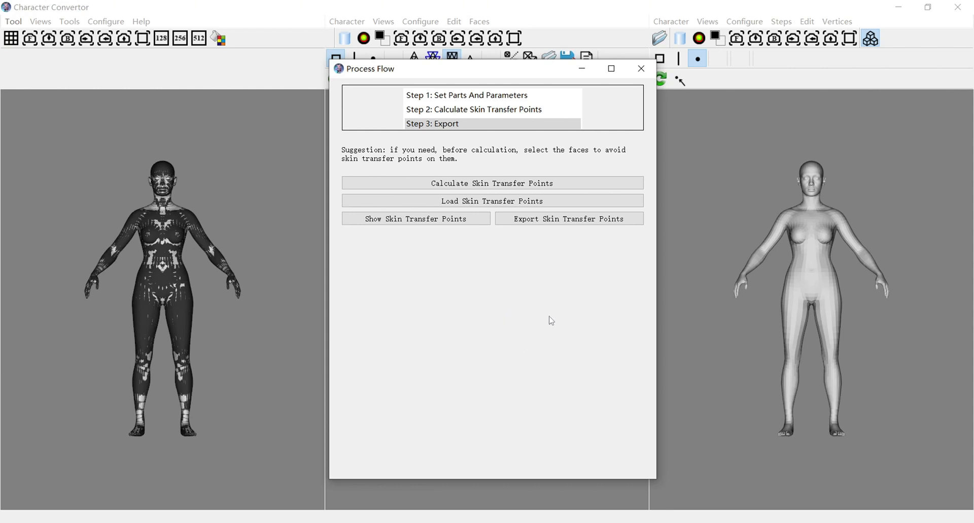
left_click(642, 71)
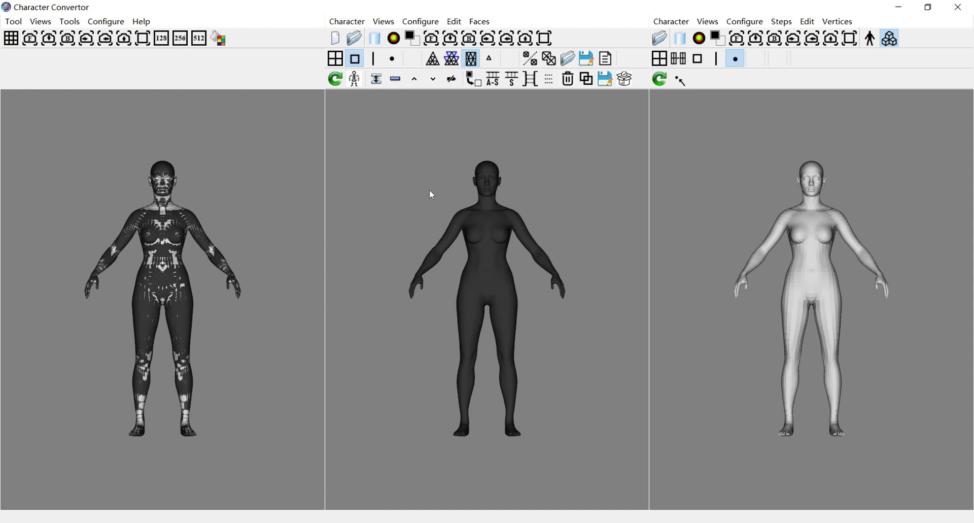
Hide all meshes of the loaded character and make only the Body_LOD1 mesh visible
left_click(336, 59)
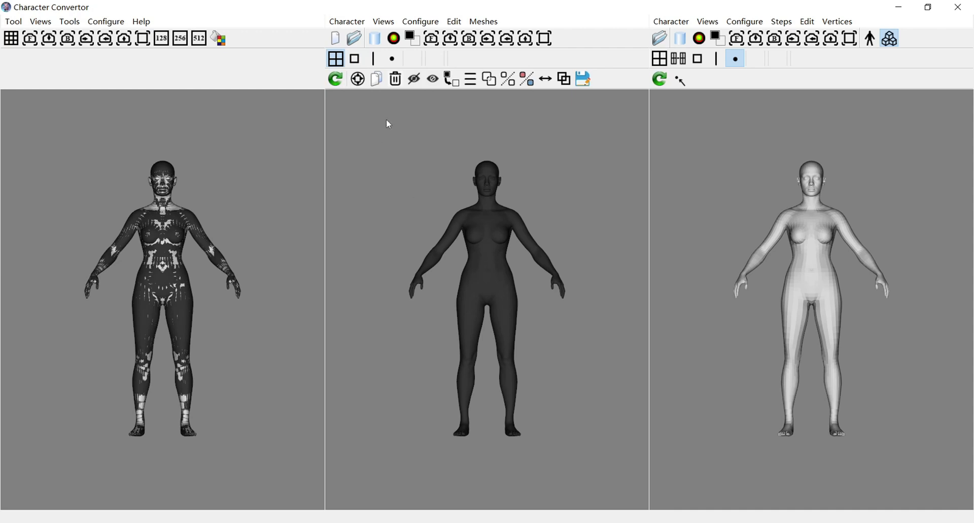
left_click(415, 81)
left_click(469, 85)
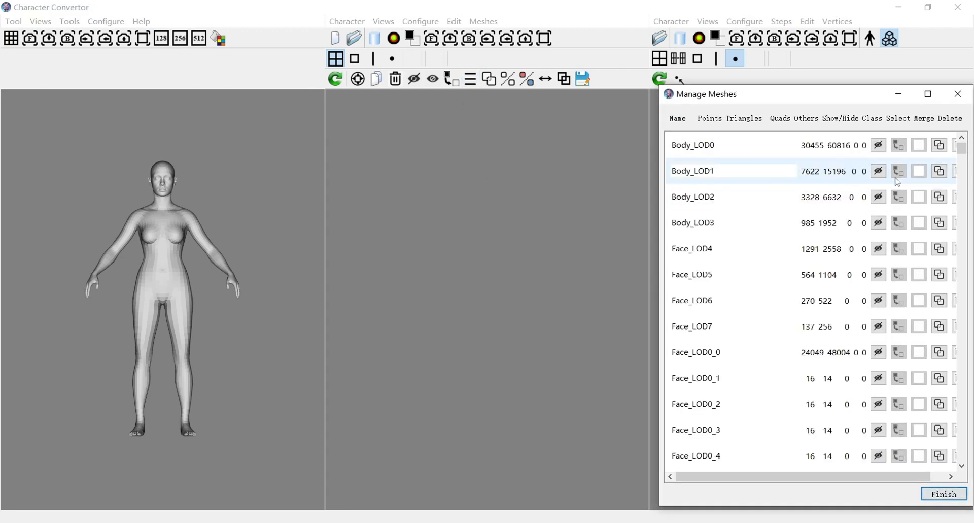
left_click(880, 172)
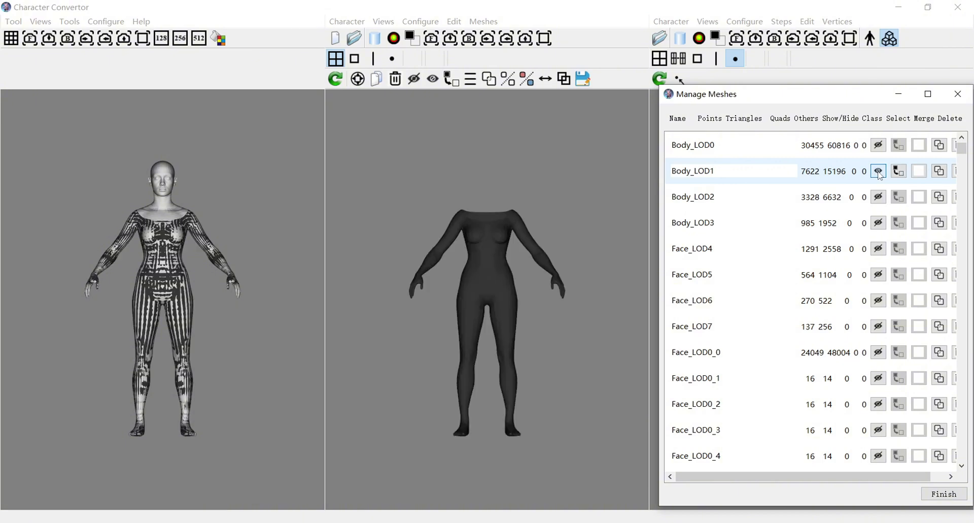
Make the Face_LOD2_0 mesh visible together with the LOD1 body and finish managing the meshes
left_click_drag(965, 152, 957, 330)
scroll(957, 333, "down", 1)
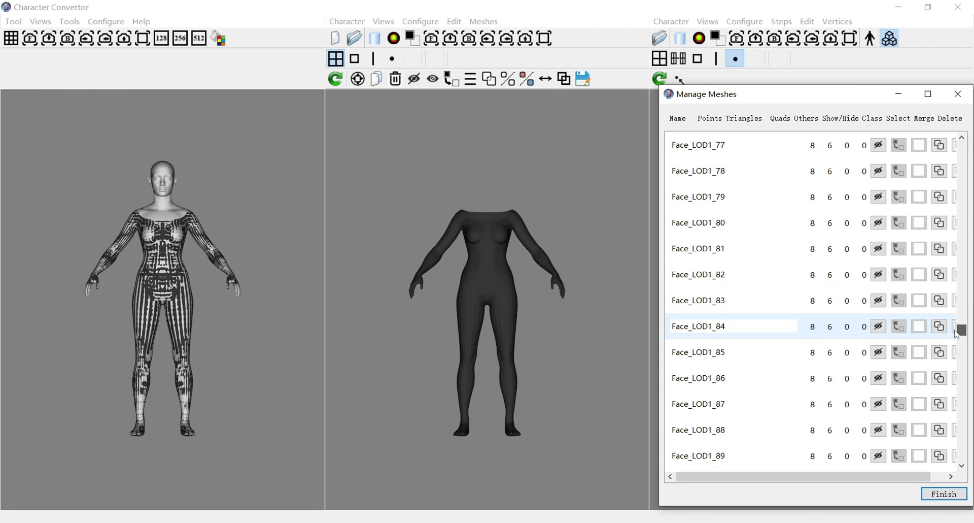
left_click_drag(957, 334, 960, 383)
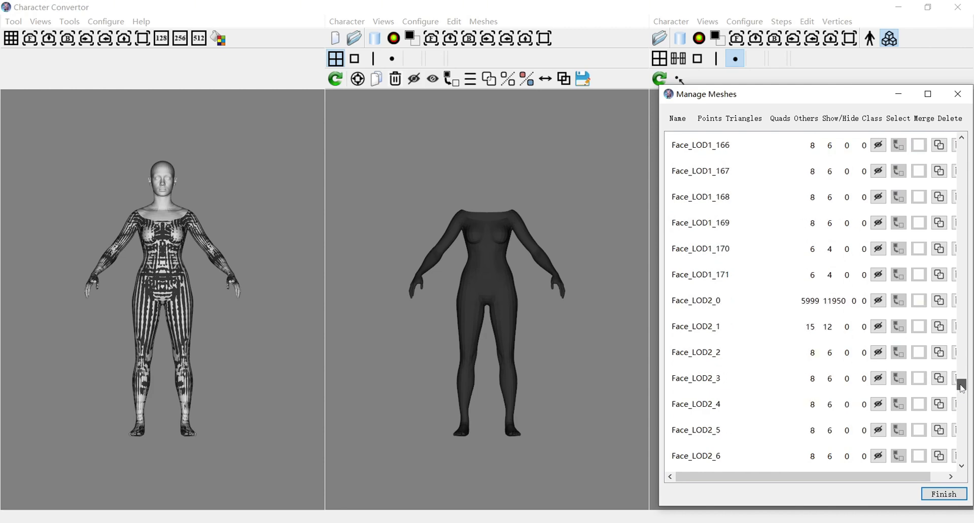
left_click(696, 309)
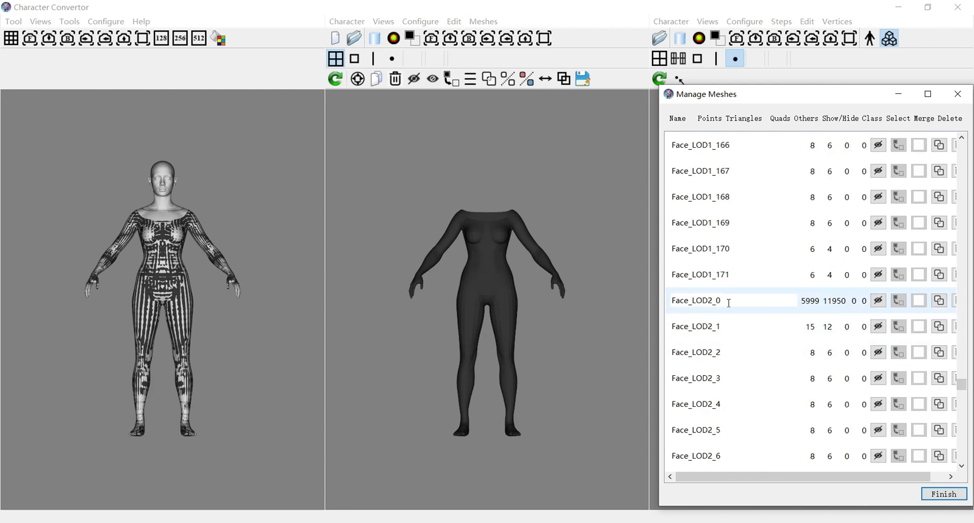
left_click(878, 301)
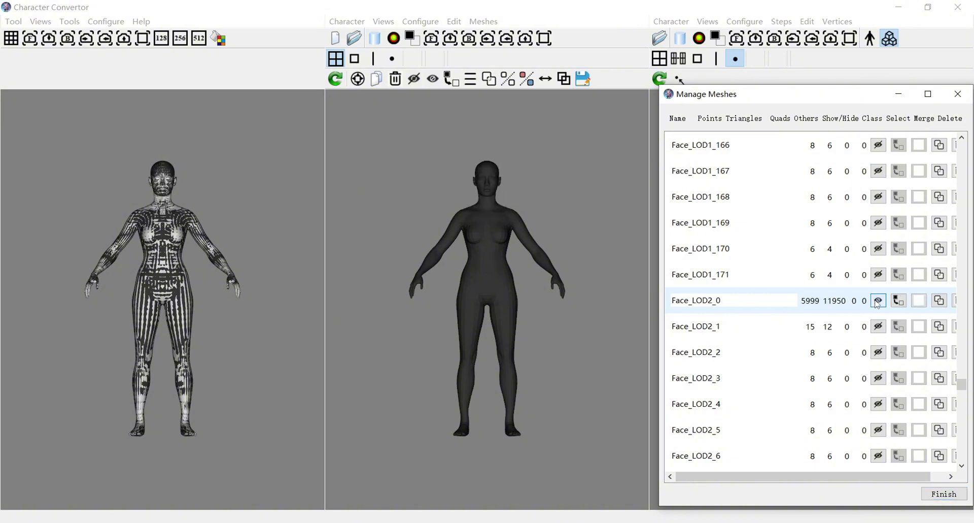
left_click(958, 494)
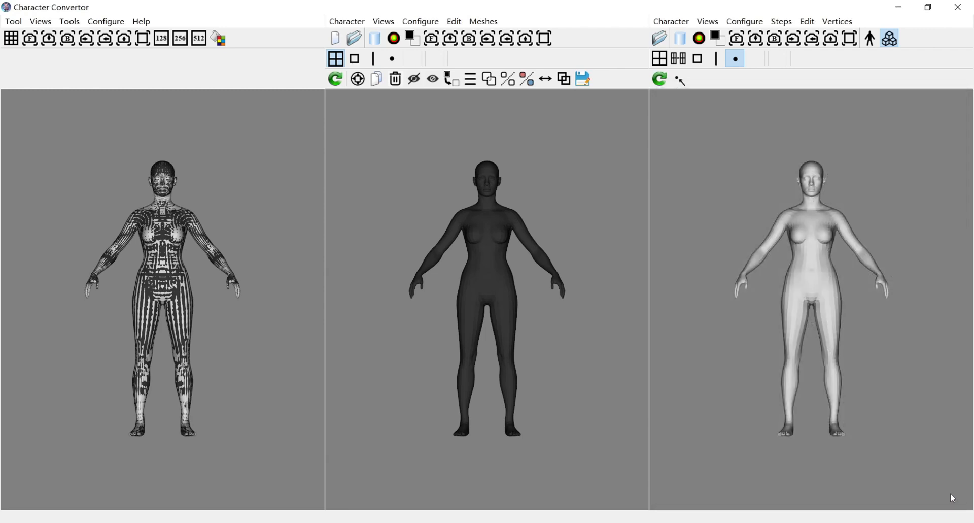
View the process flow for the visible faces of the LOD1 body and LOD2 face, and close it
left_click(357, 60)
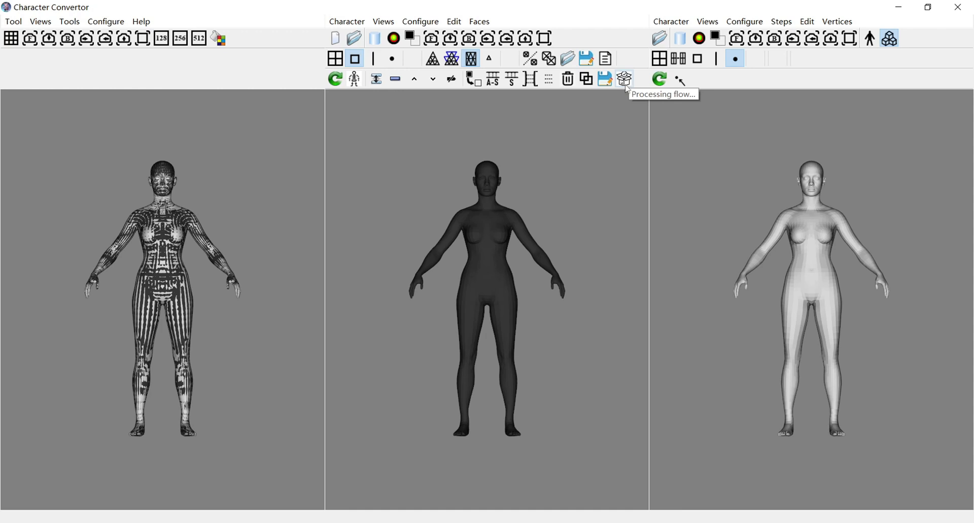
left_click(627, 83)
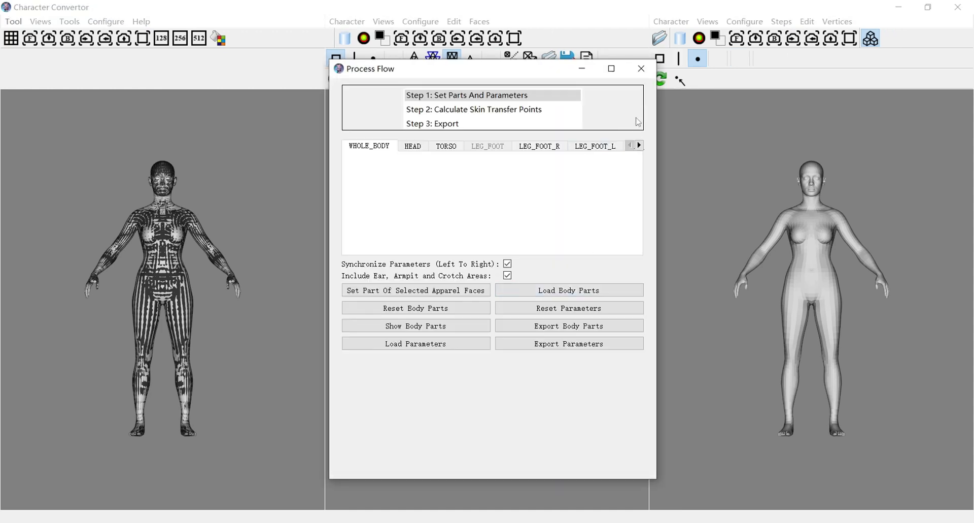
left_click(644, 71)
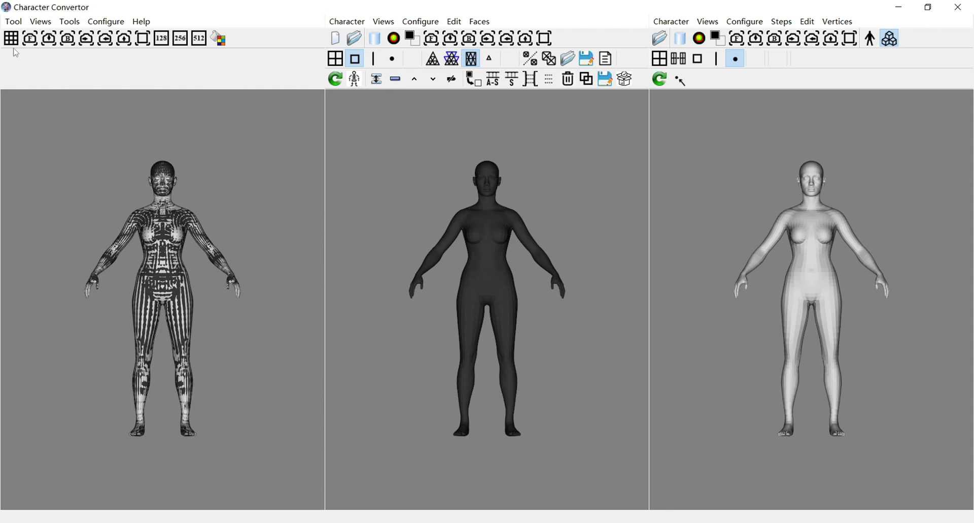
Switch to the Cloth Convertor tool and accept clearing the current results
left_click(13, 25)
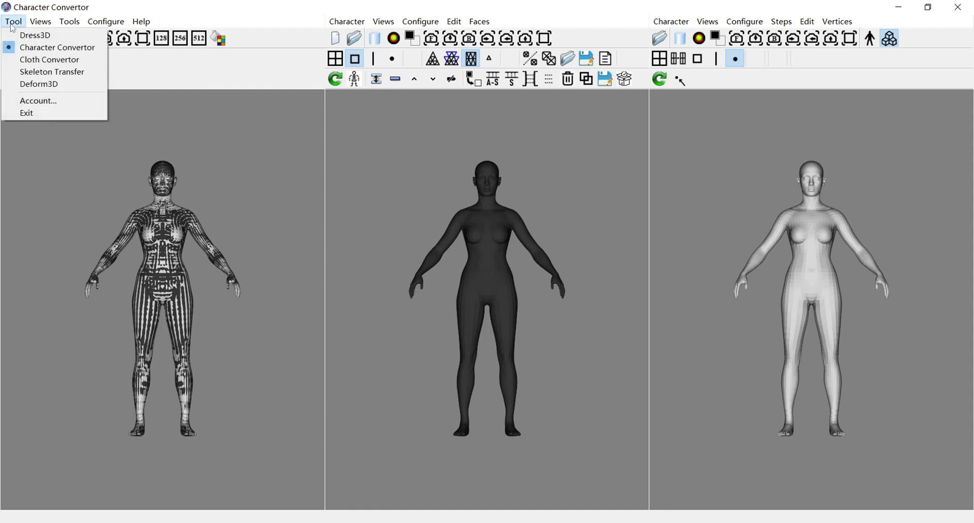
left_click(39, 60)
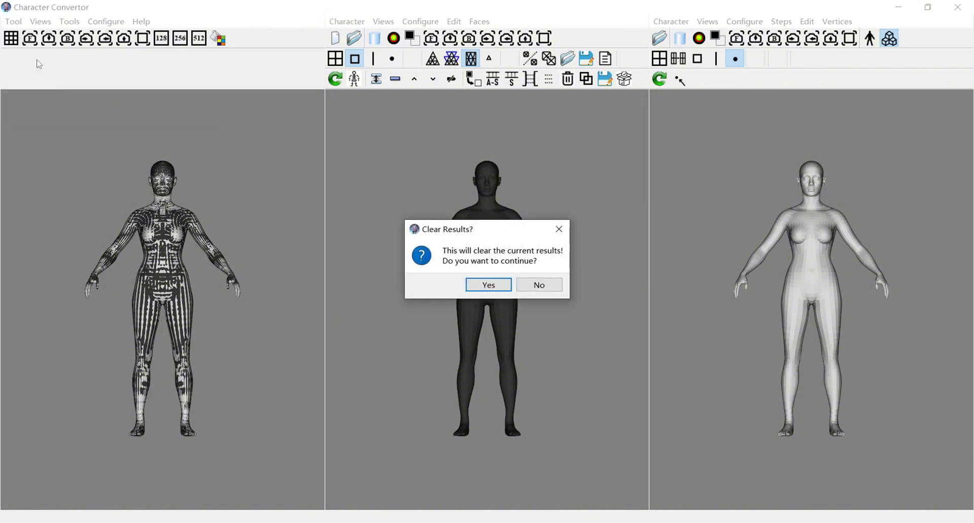
left_click(488, 285)
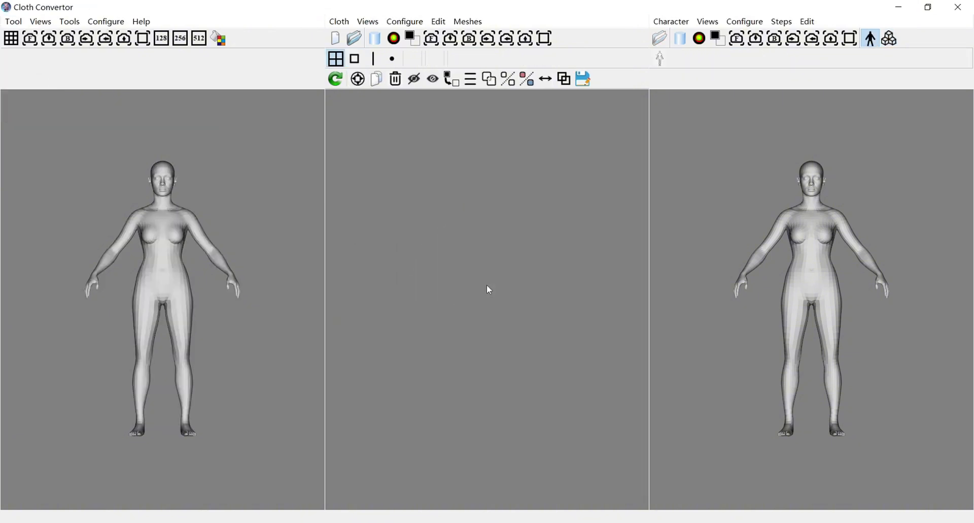
Open the cloth model MD_Girl_Dress_LOD from Level_of_Details > Input > Models > Cloth
left_click(360, 41)
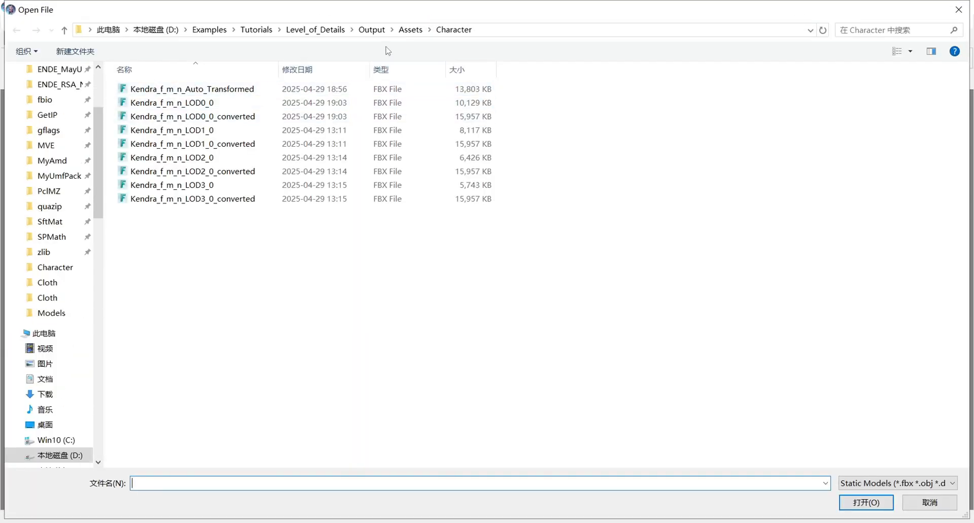
left_click(315, 29)
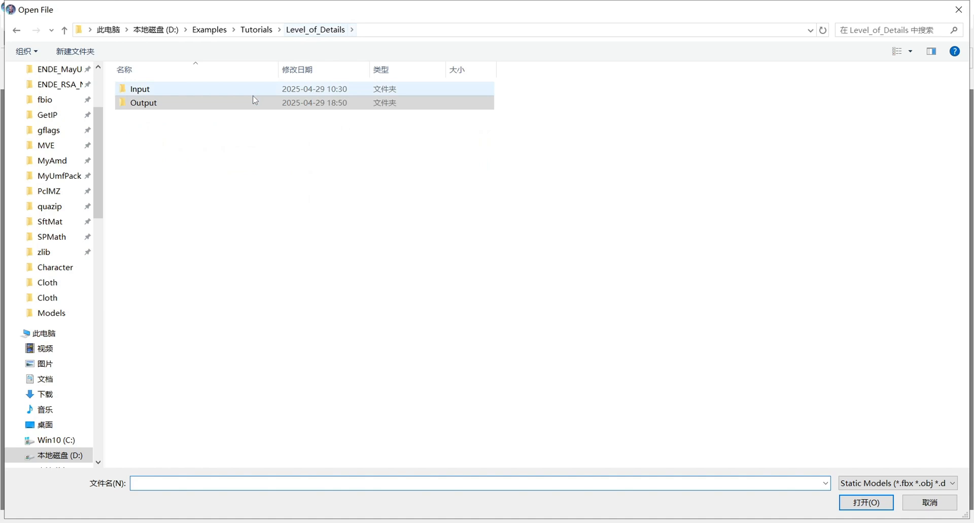
double_click(201, 92)
double_click(199, 92)
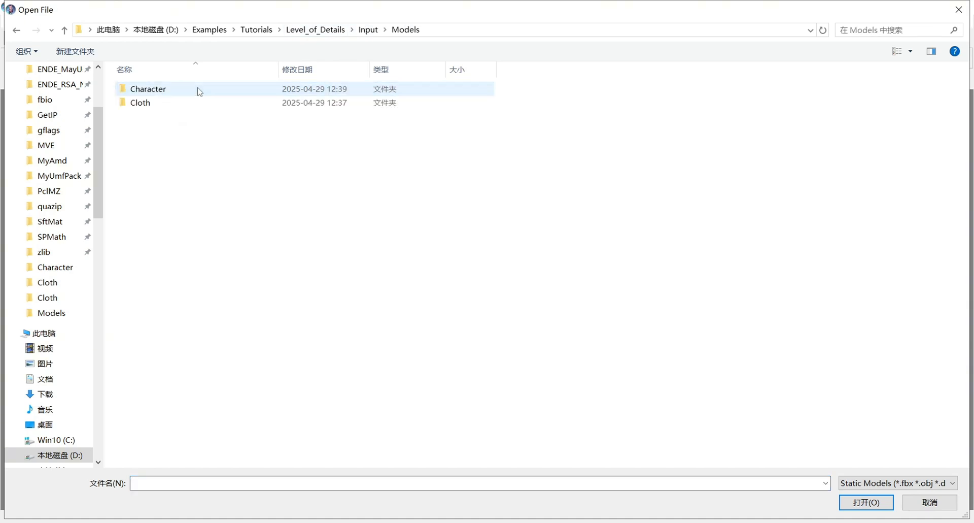
double_click(196, 104)
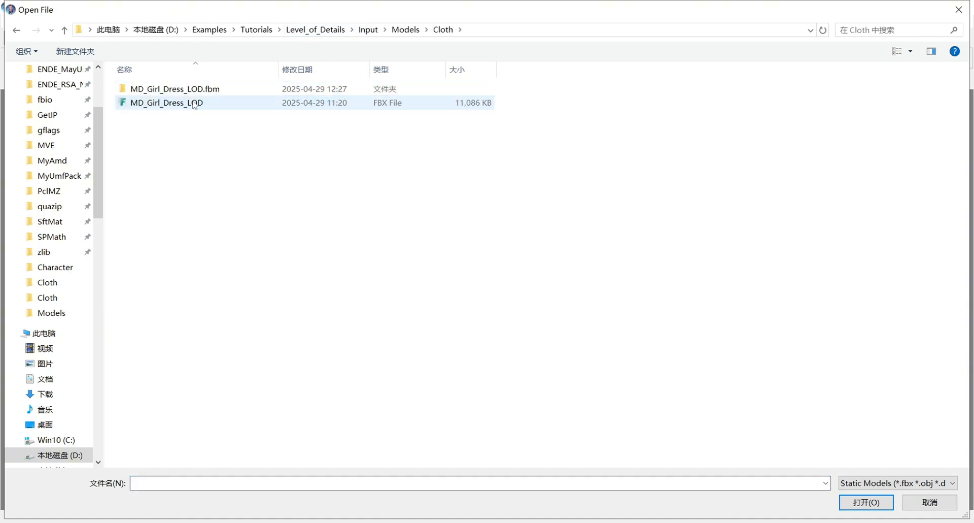
left_click(194, 104)
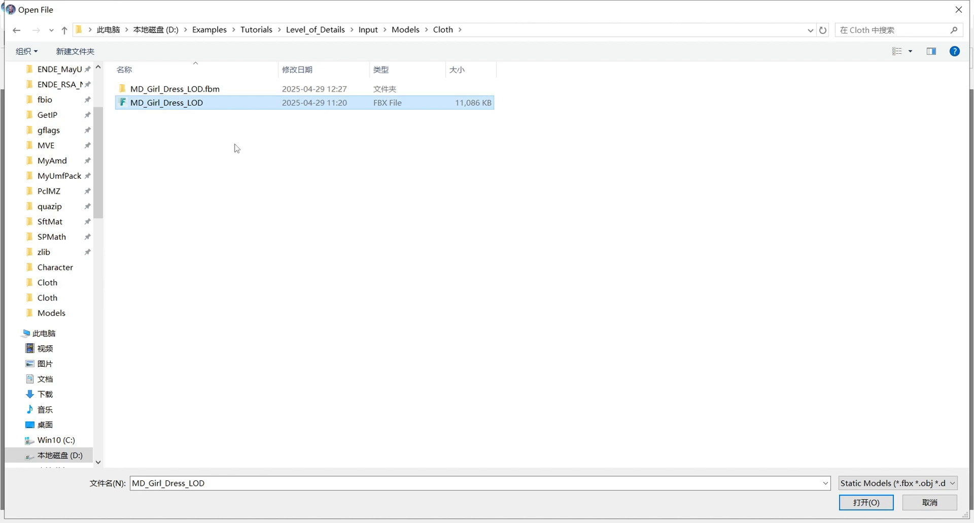
left_click(863, 505)
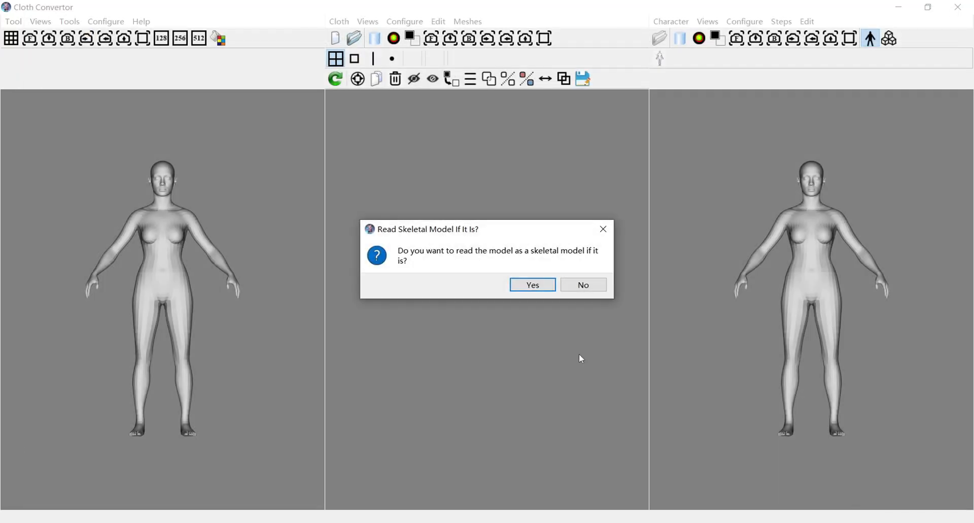
Read the dress as a skeletal model, using the No Change import configuration
left_click(537, 288)
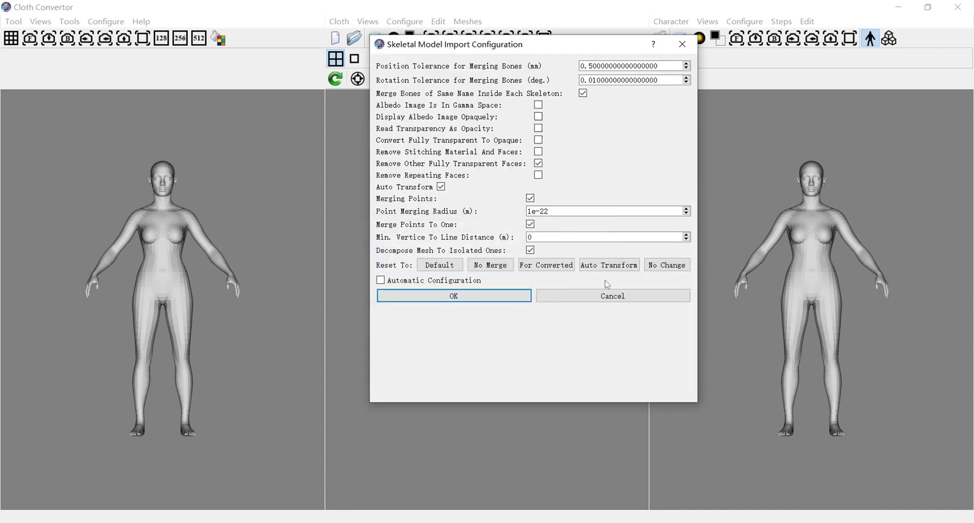
left_click(663, 271)
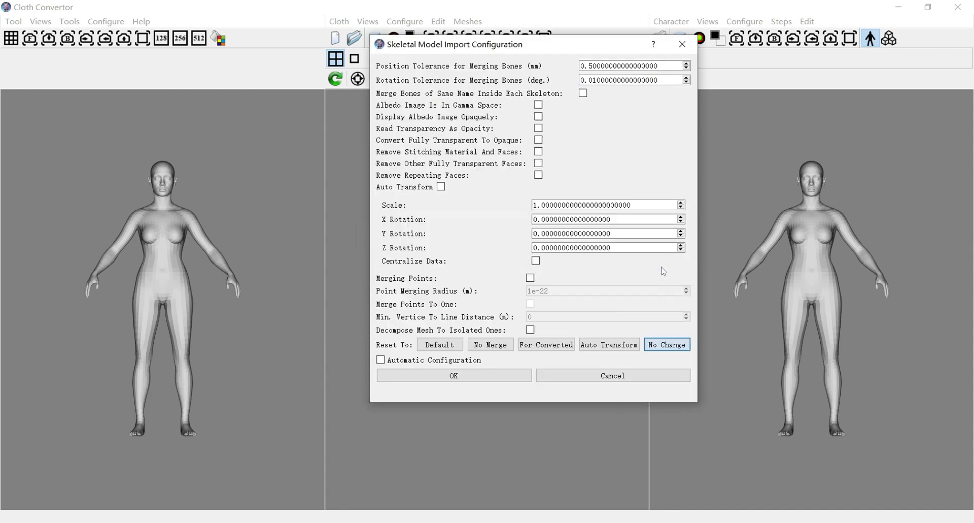
left_click(495, 375)
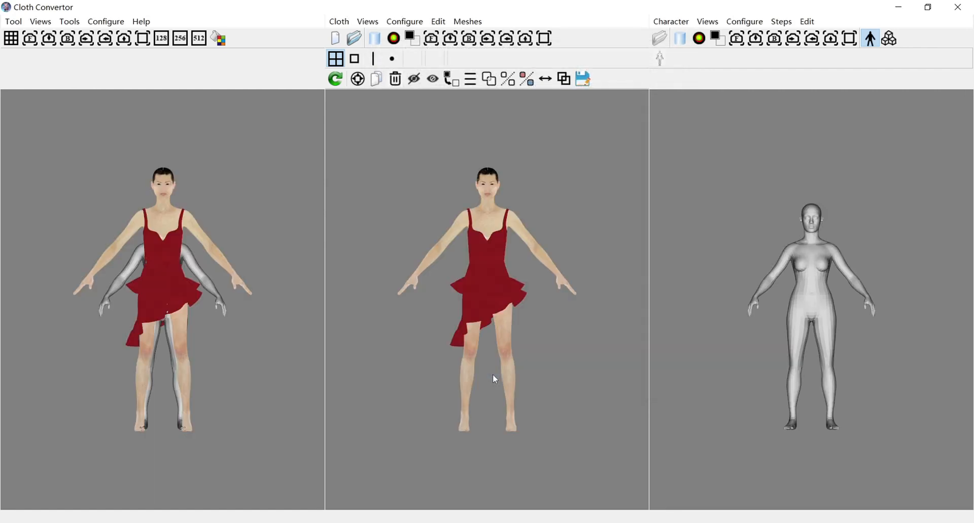
Examine the Body mesh and the Cloth_LOD0 to Cloth_LOD3 meshes by selecting each in the mesh manager
left_click(471, 81)
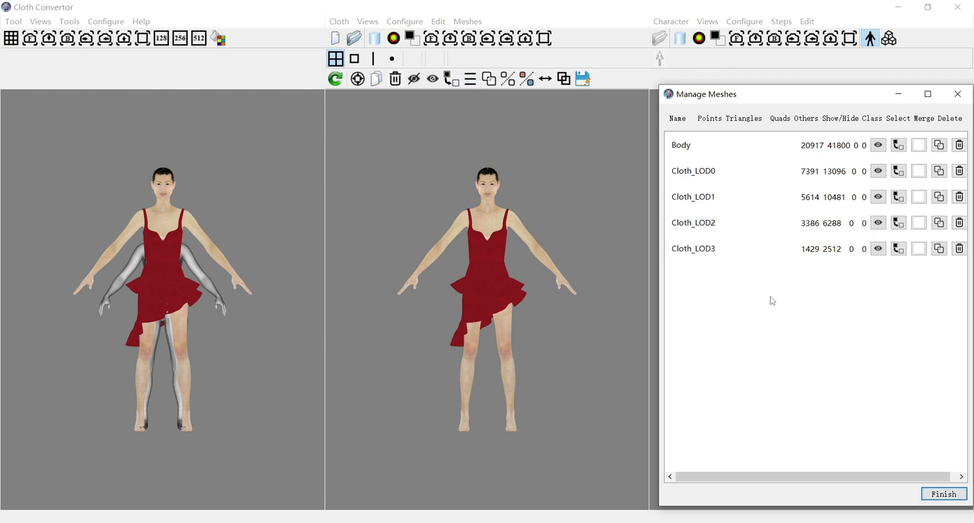
left_click(920, 146)
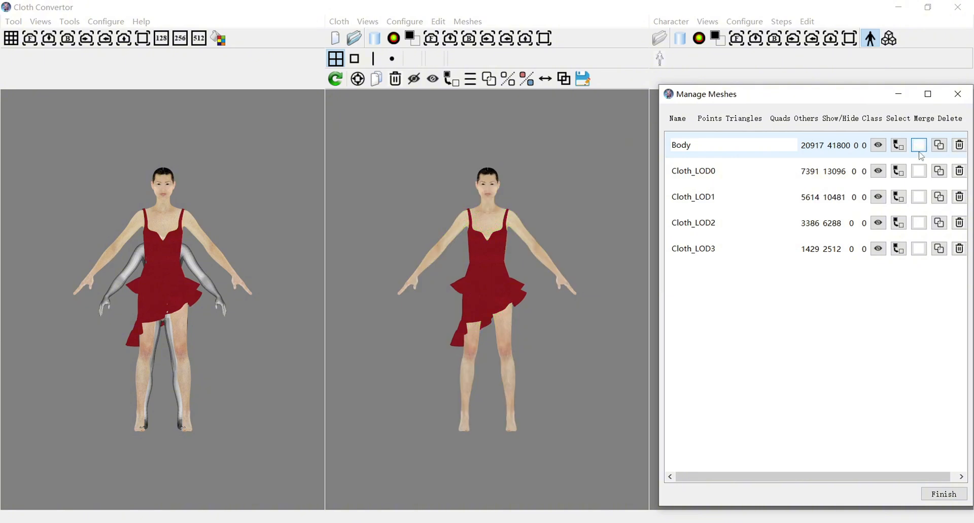
left_click(920, 172)
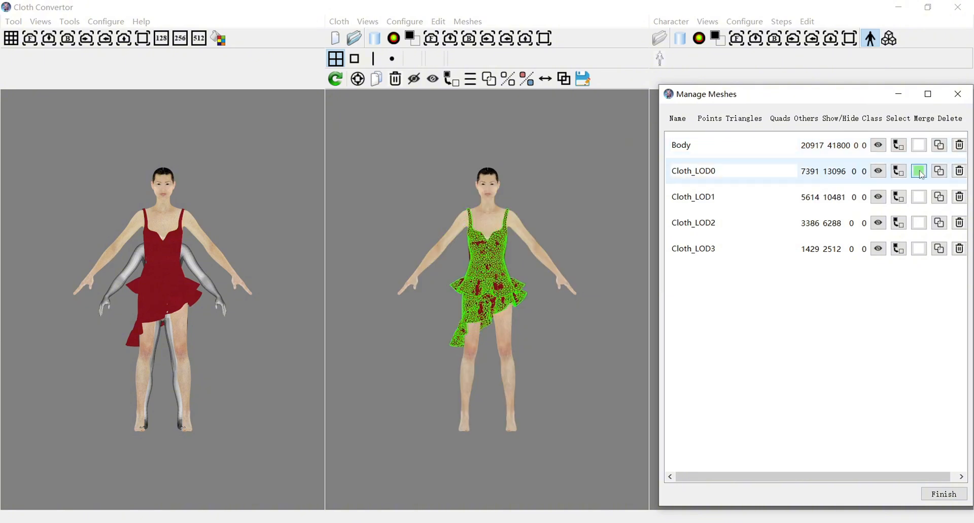
left_click(921, 199)
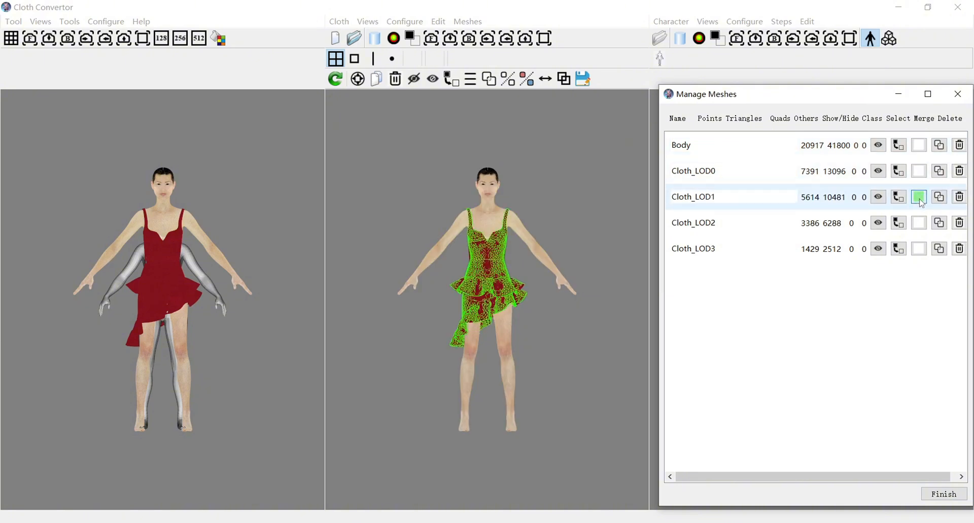
left_click(919, 224)
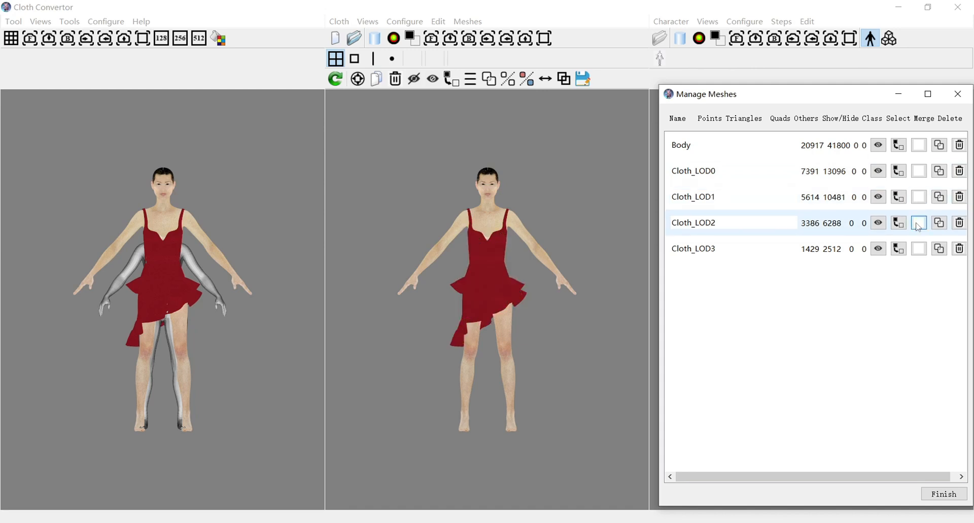
left_click(920, 249)
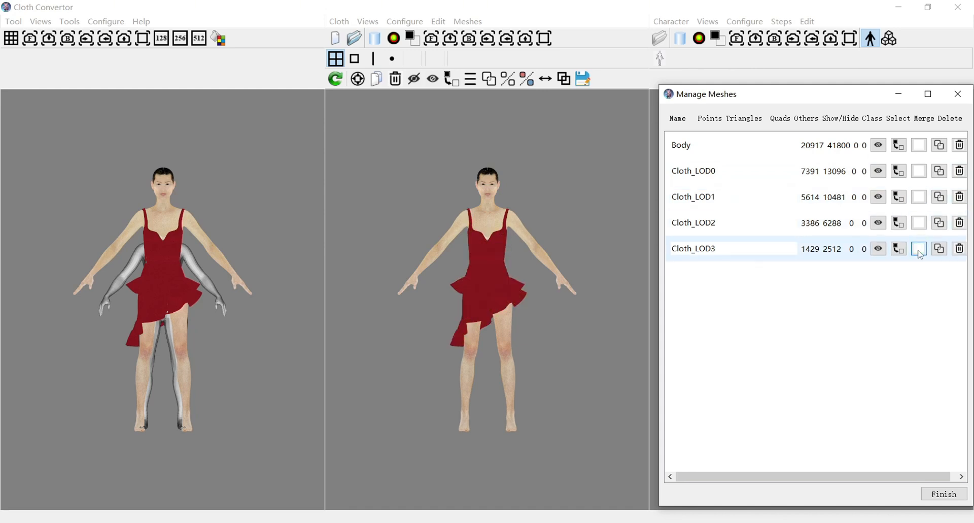
left_click(942, 496)
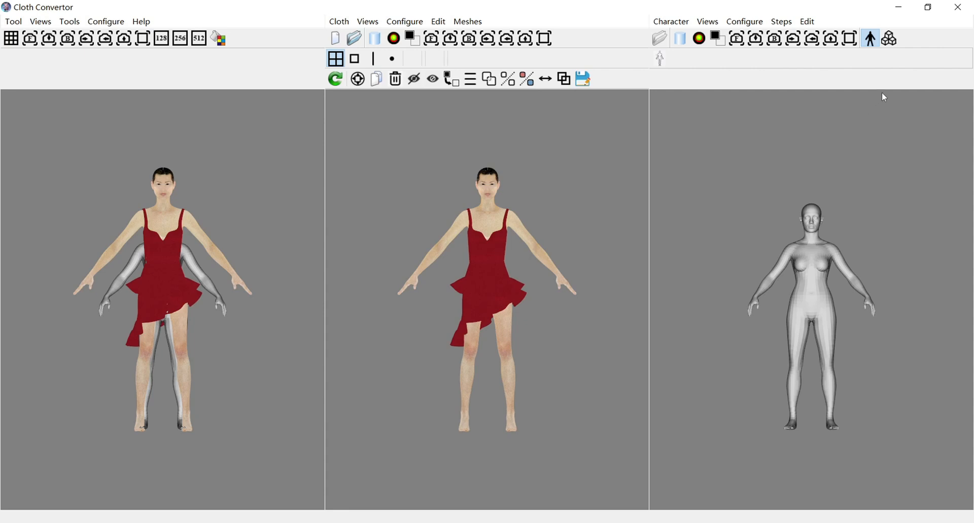
Show the generic character in match mode and apply the MD_Female_1 deformer to fit it to the dress model's body
left_click(891, 40)
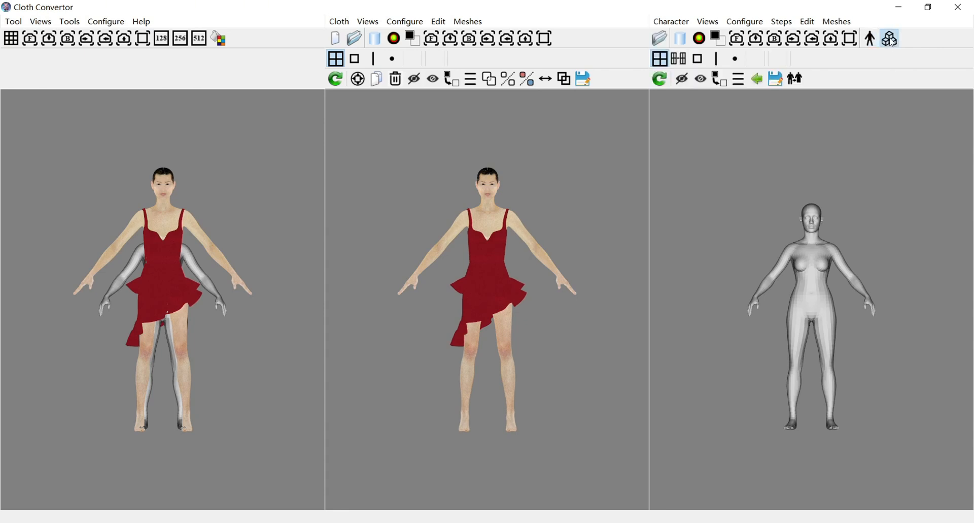
left_click(680, 59)
left_click(800, 79)
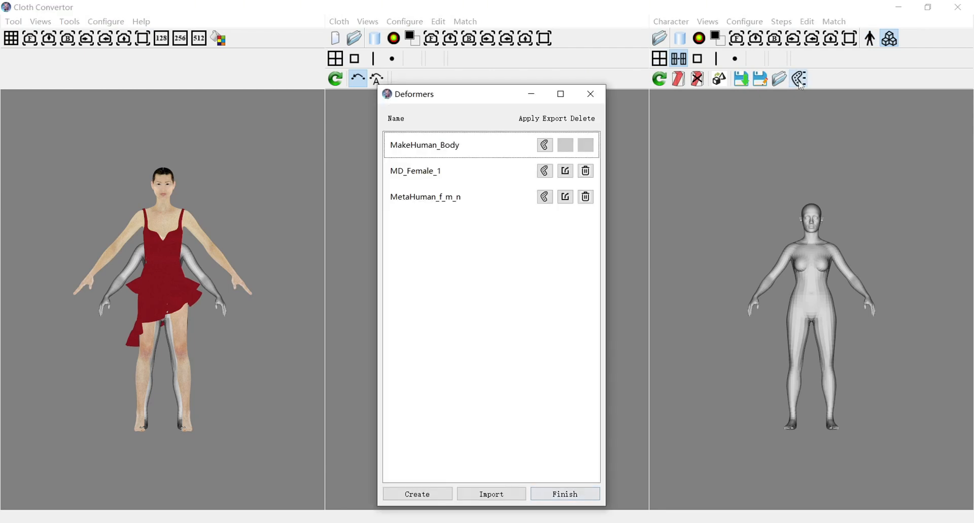
left_click_drag(492, 100, 668, 101)
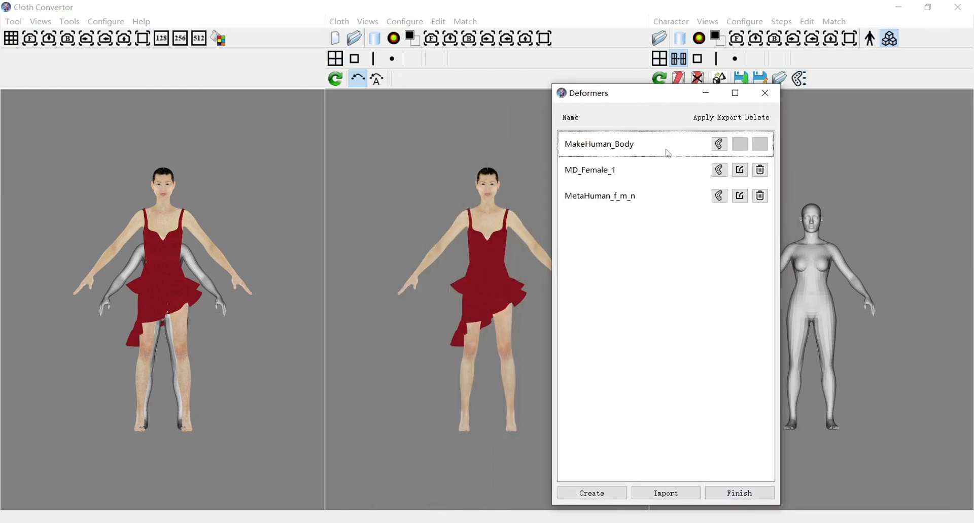
left_click(719, 170)
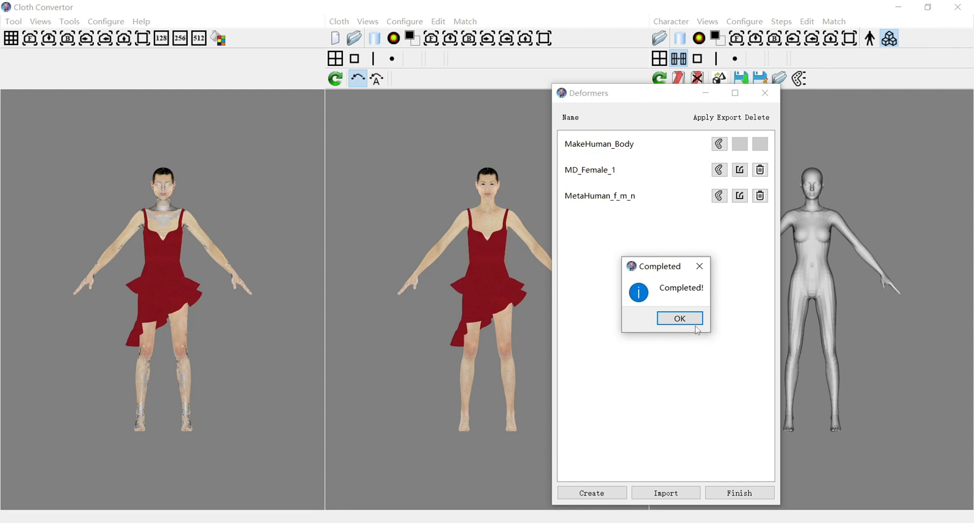
left_click(690, 319)
left_click(723, 493)
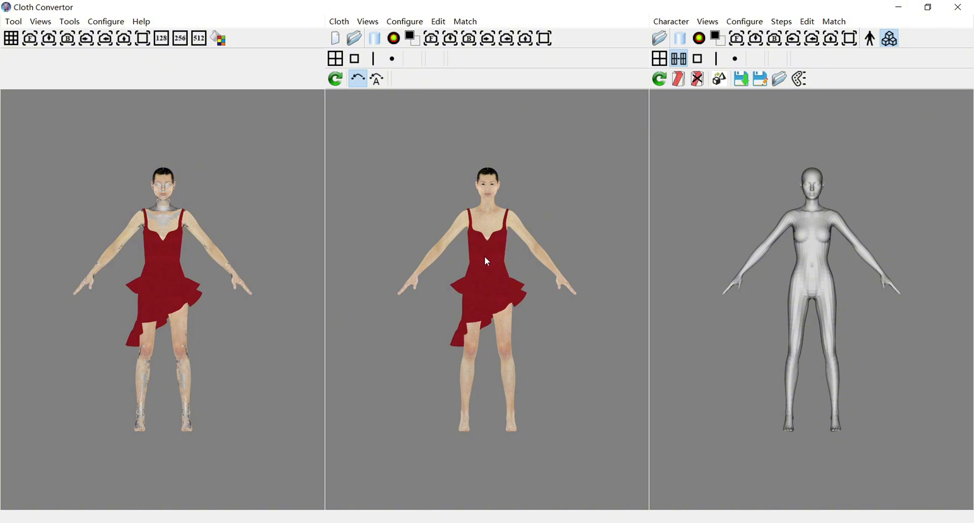
Switch the cloth to mesh mode and hide all of its meshes except Cloth_LOD0
left_click(336, 64)
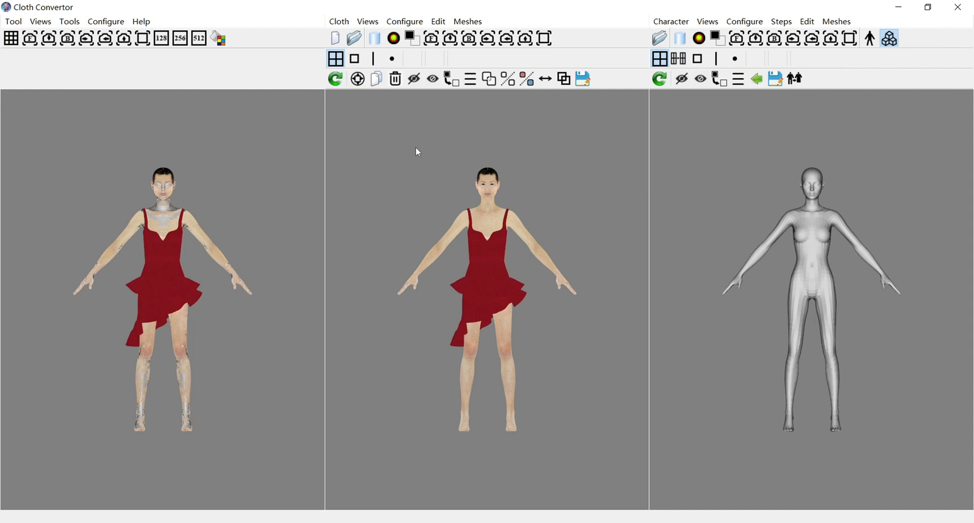
left_click(414, 80)
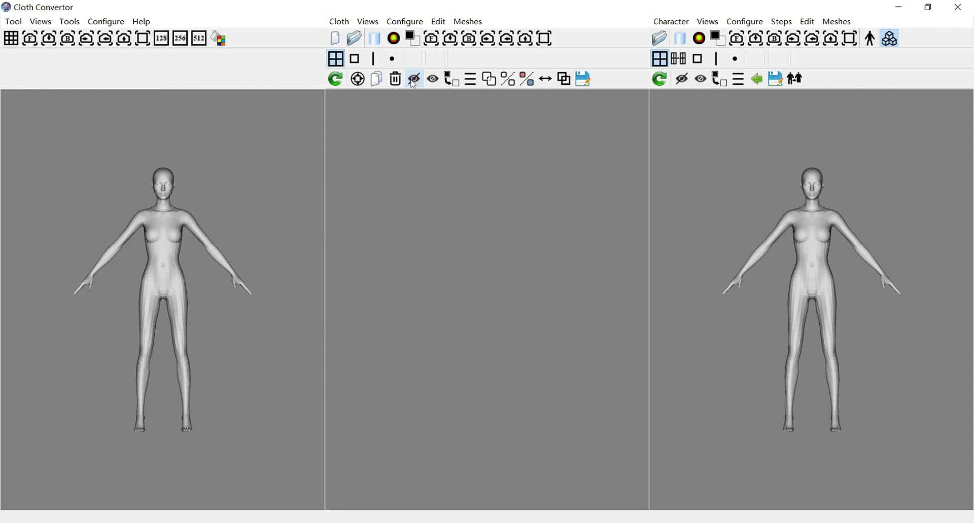
left_click(470, 79)
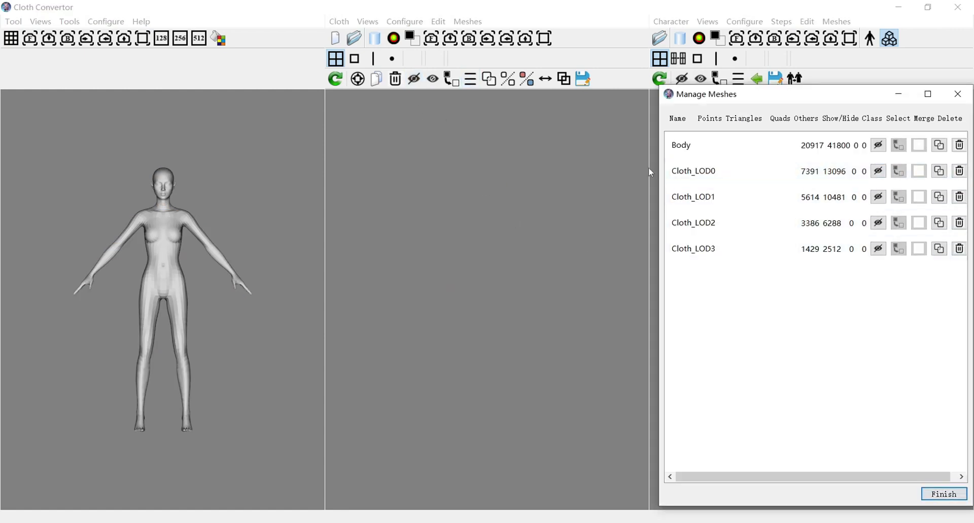
left_click(878, 172)
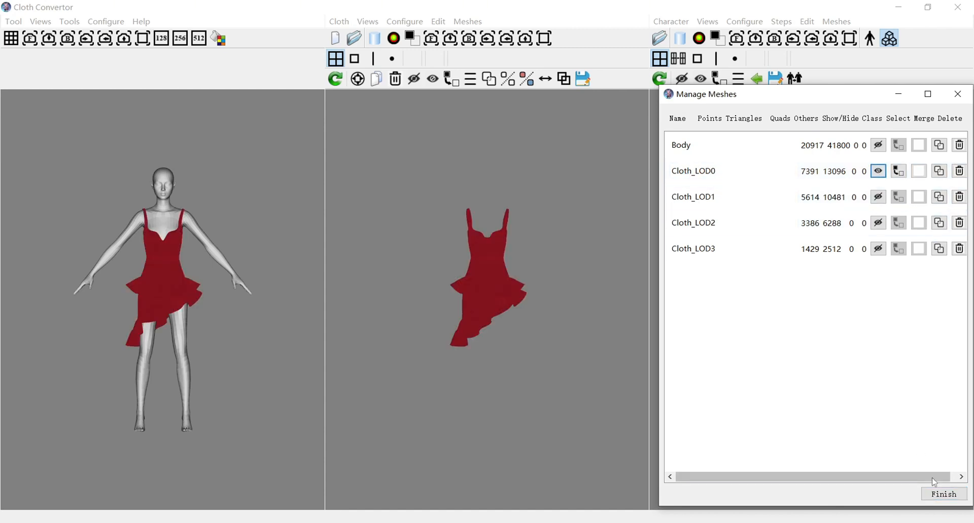
left_click(938, 493)
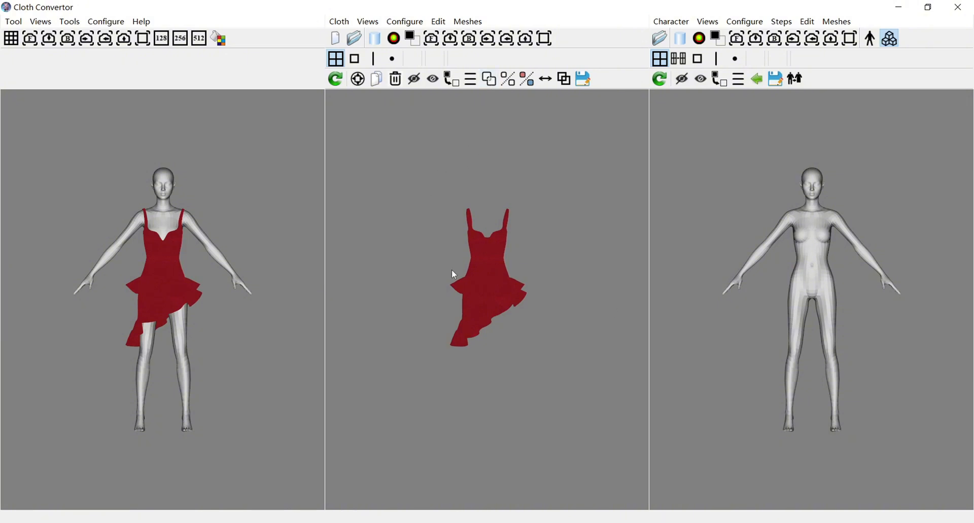
Merge the visible cloth with point merging radius and minimum vertex-to-line distance of 0.0001 m, stitching it to one isolated mesh
left_click(490, 79)
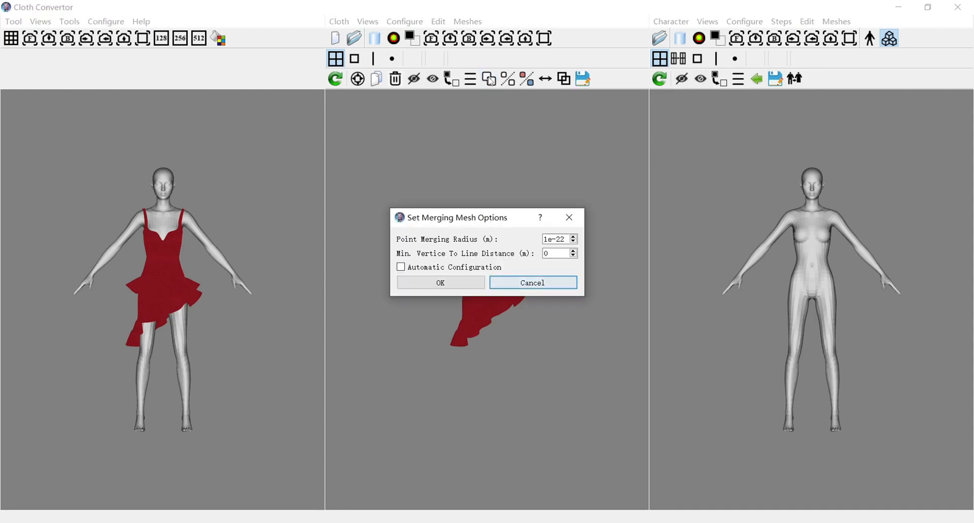
left_click(574, 236)
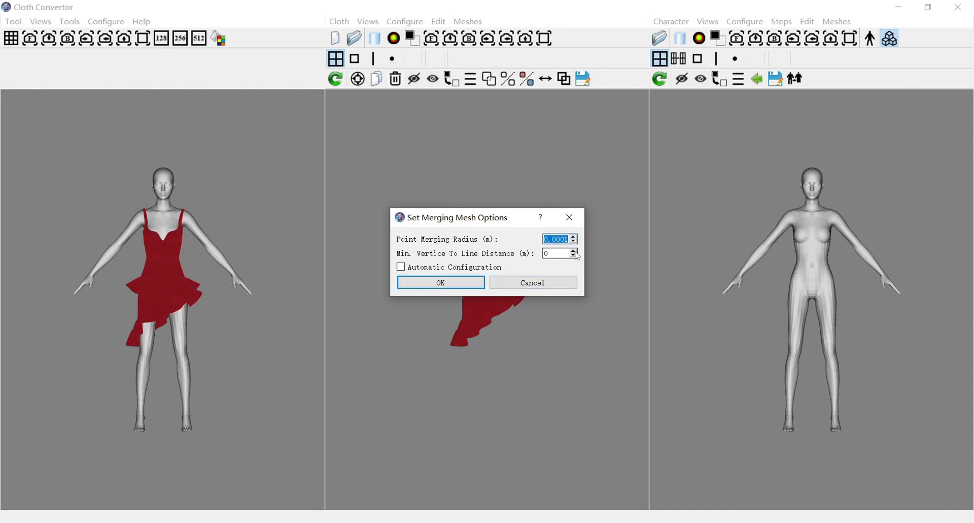
left_click(575, 252)
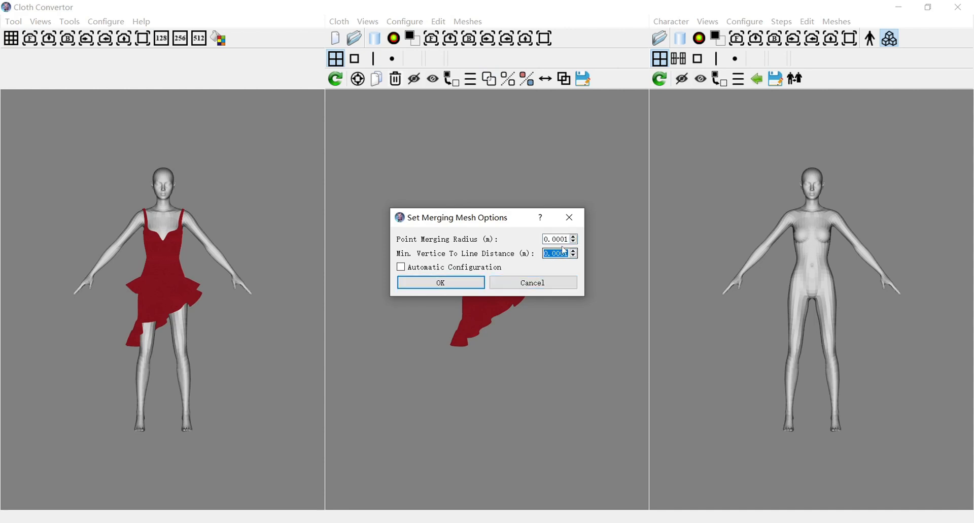
left_click(442, 284)
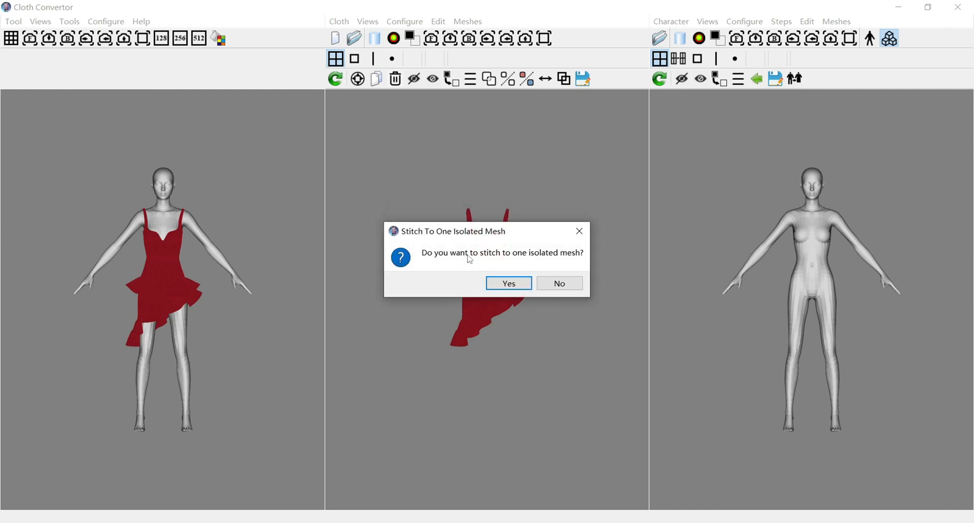
left_click(510, 284)
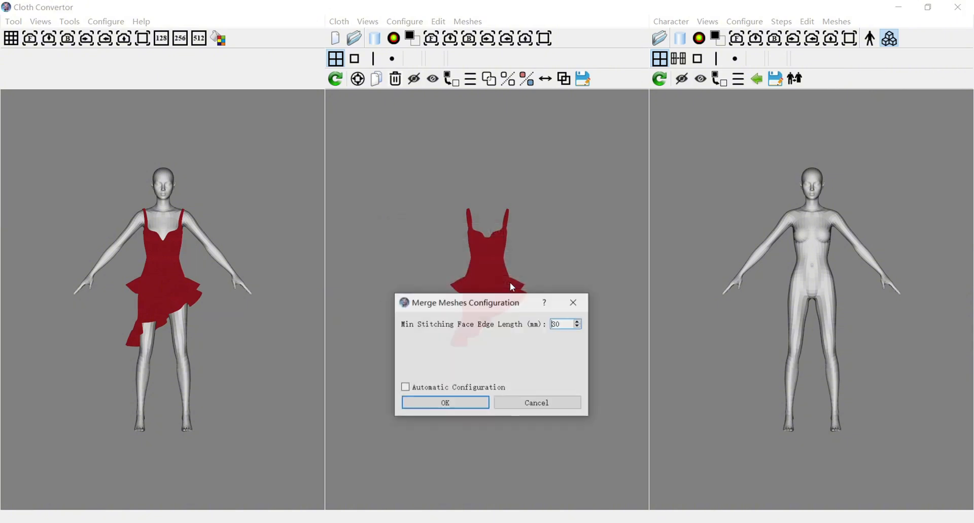
left_click(459, 403)
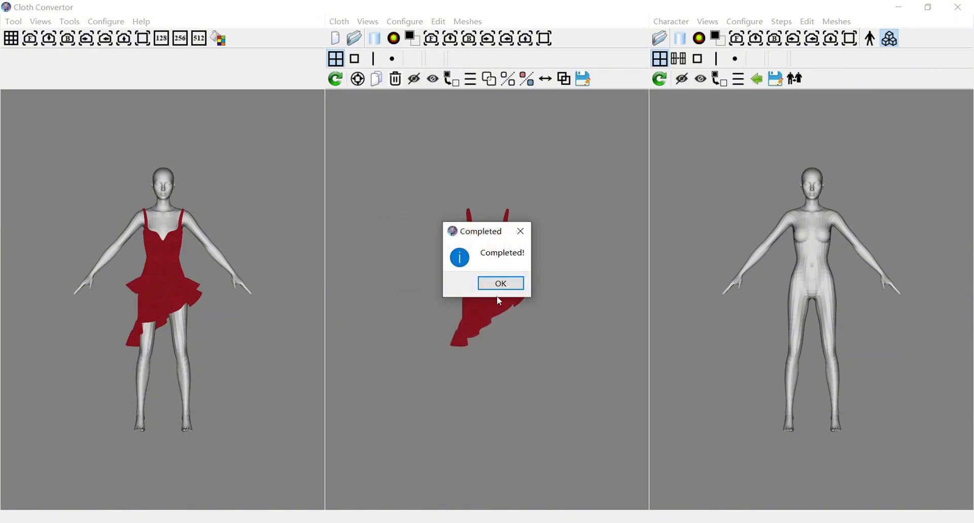
left_click(498, 283)
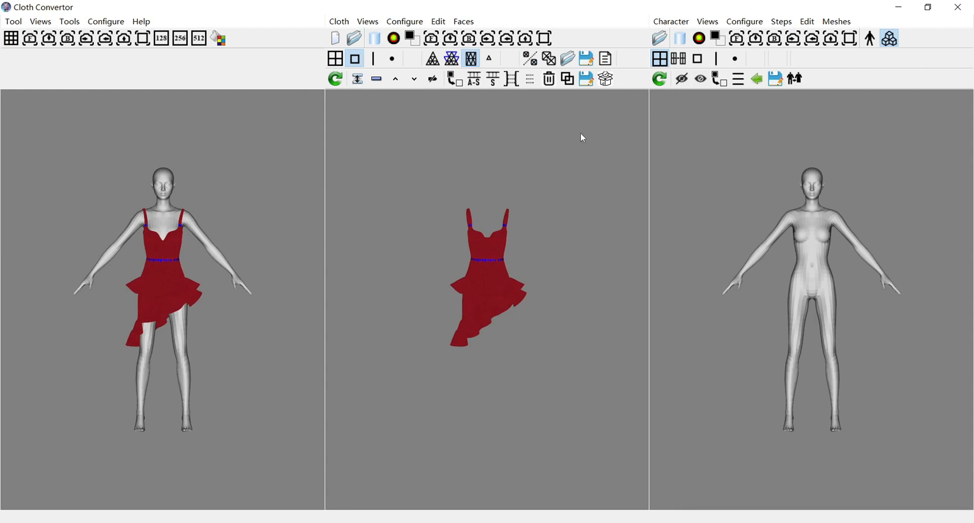
Start the conversion process flow with the Inside Tight supporting body type, and calculate and modify the shape control points
left_click(607, 80)
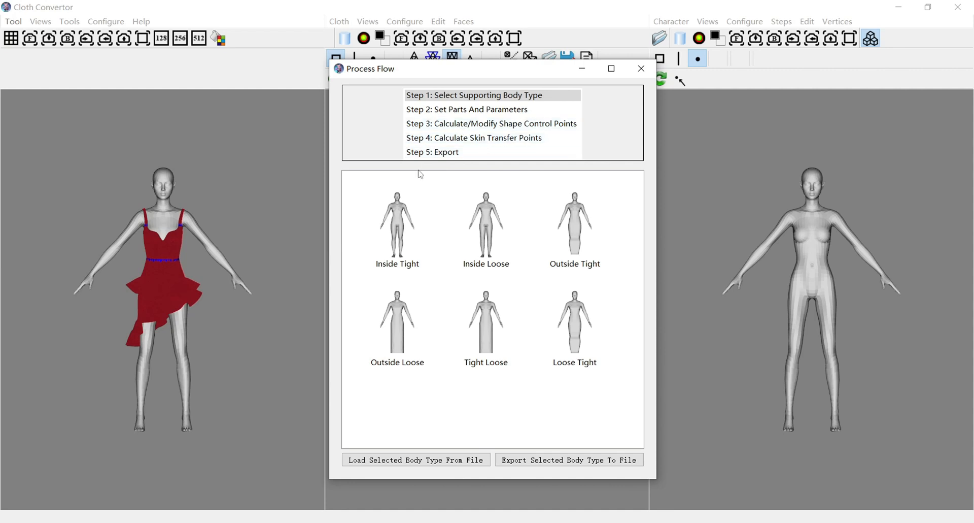
left_click(404, 236)
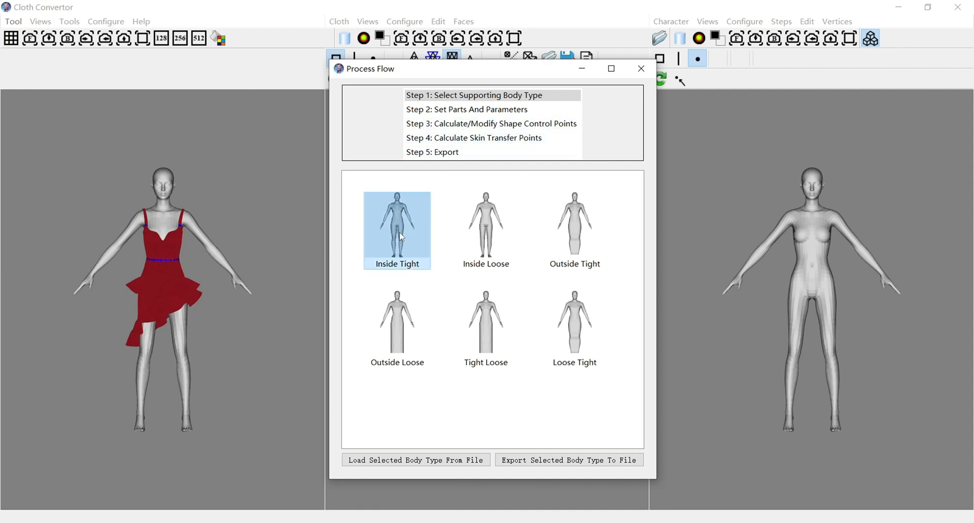
left_click(466, 126)
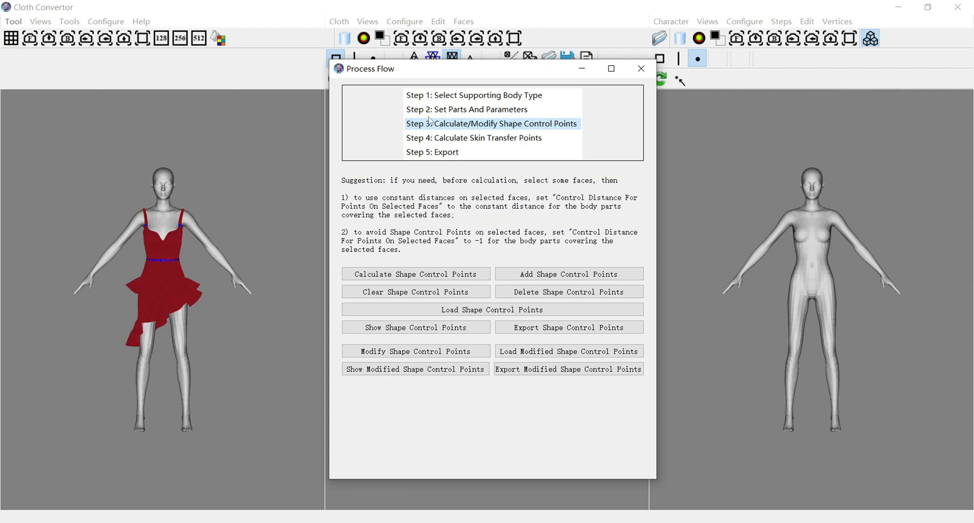
left_click(435, 278)
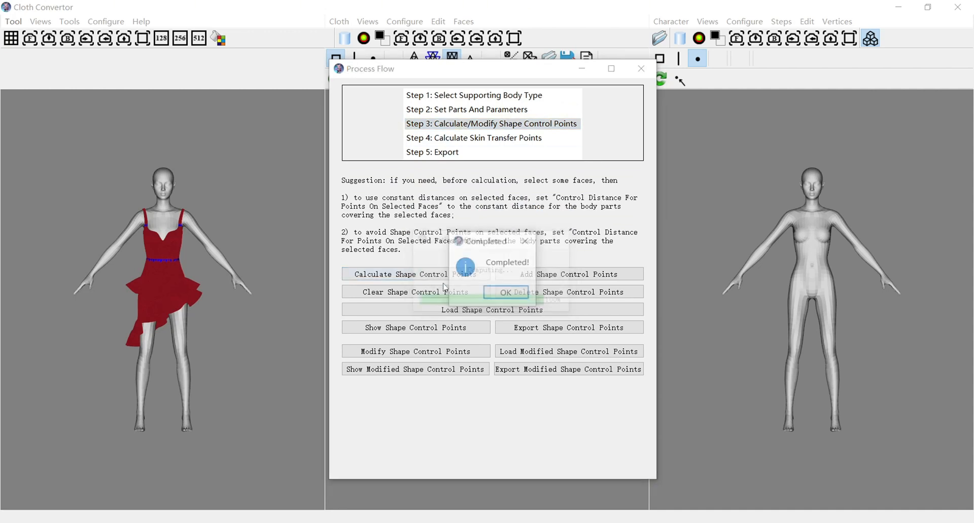
left_click(499, 292)
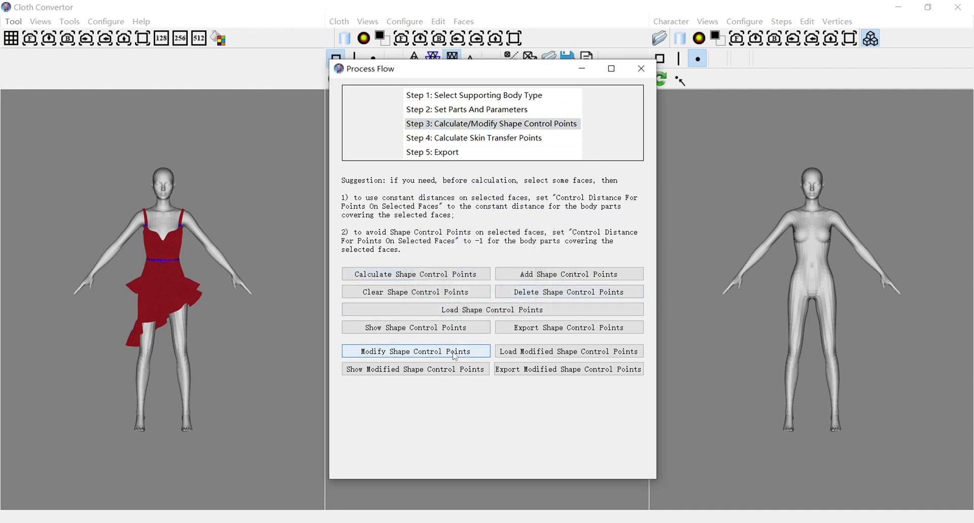
left_click(453, 352)
left_click(503, 291)
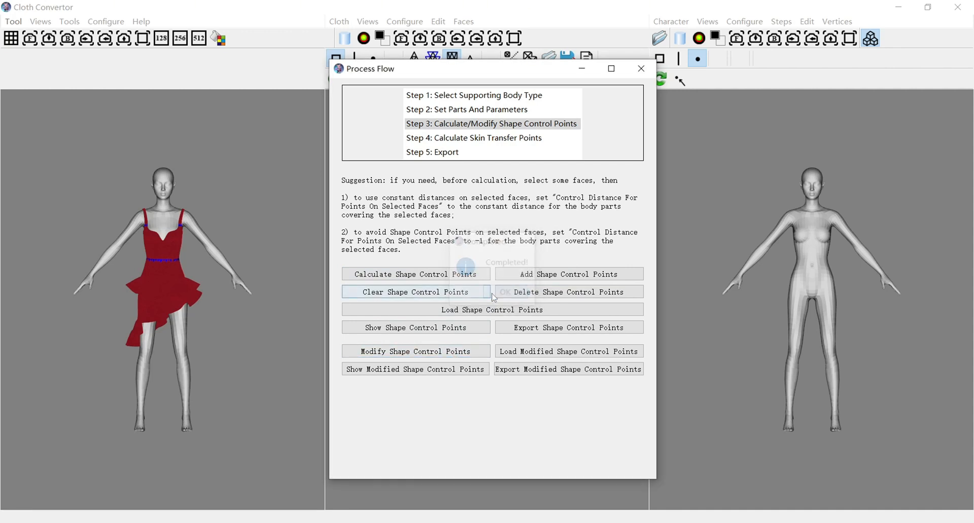
Calculate the skin transfer points for the dress
left_click(473, 138)
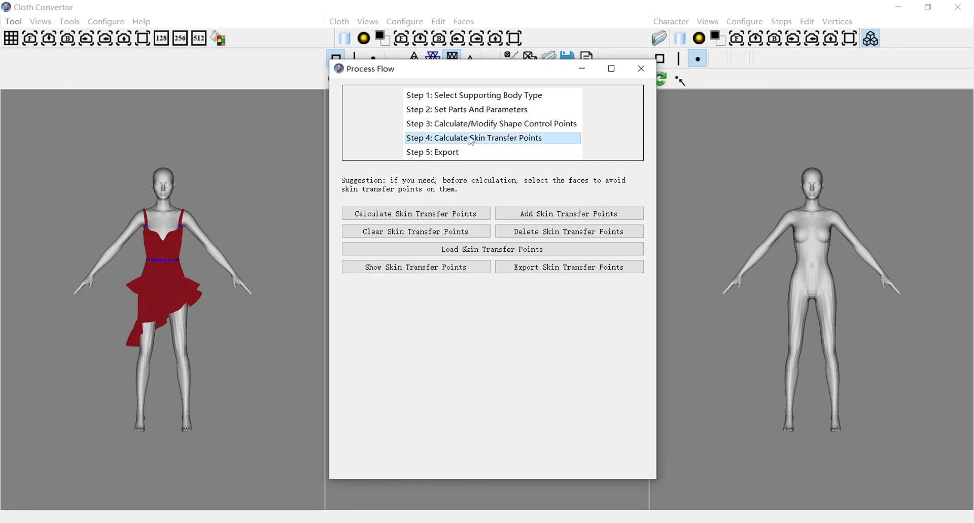
left_click(436, 214)
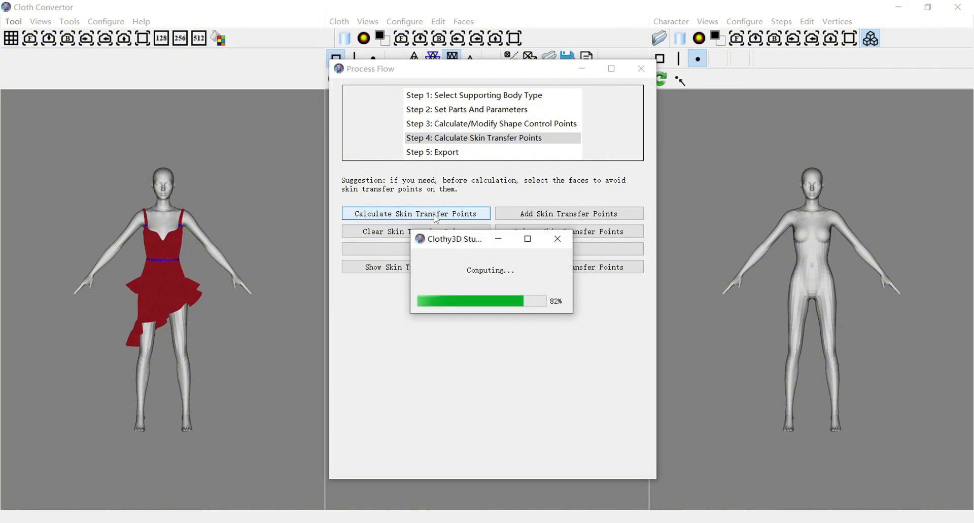
left_click(506, 294)
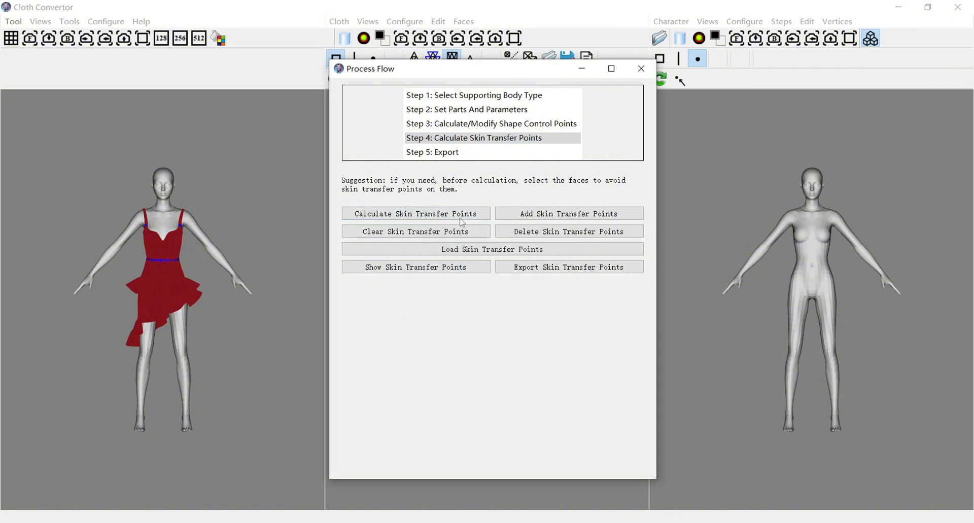
Export the cloth file as MD_Girl_Dress_LOD0 to Output > Assets > Cloth, using asset ID 0 to skip registration
left_click(438, 153)
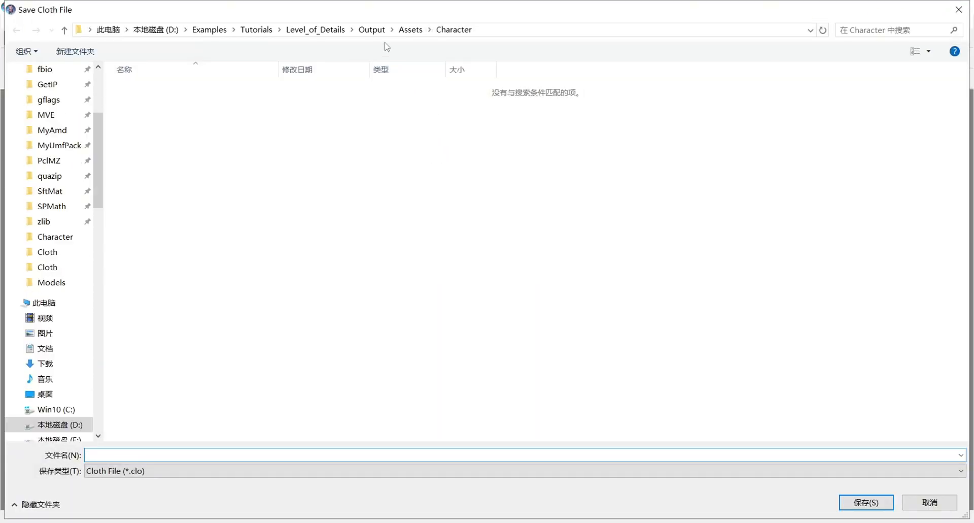
left_click(411, 30)
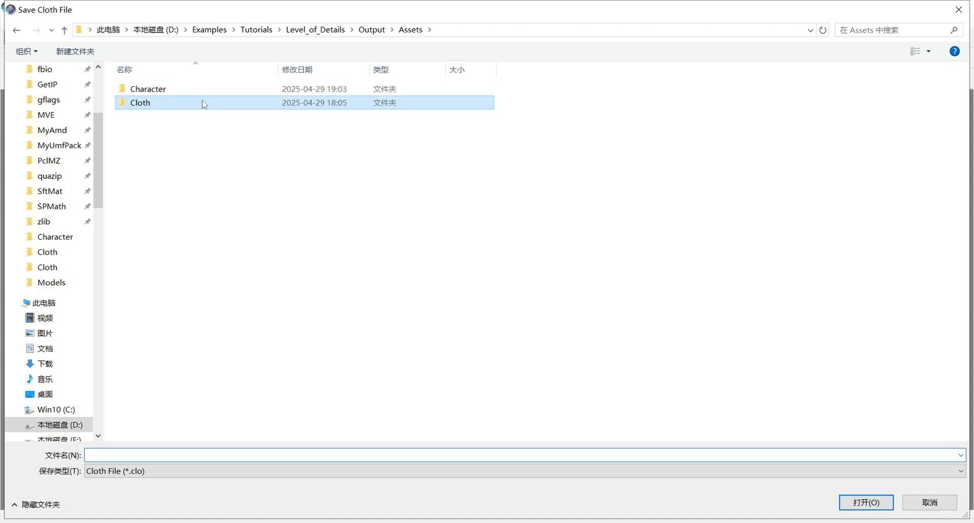
double_click(202, 102)
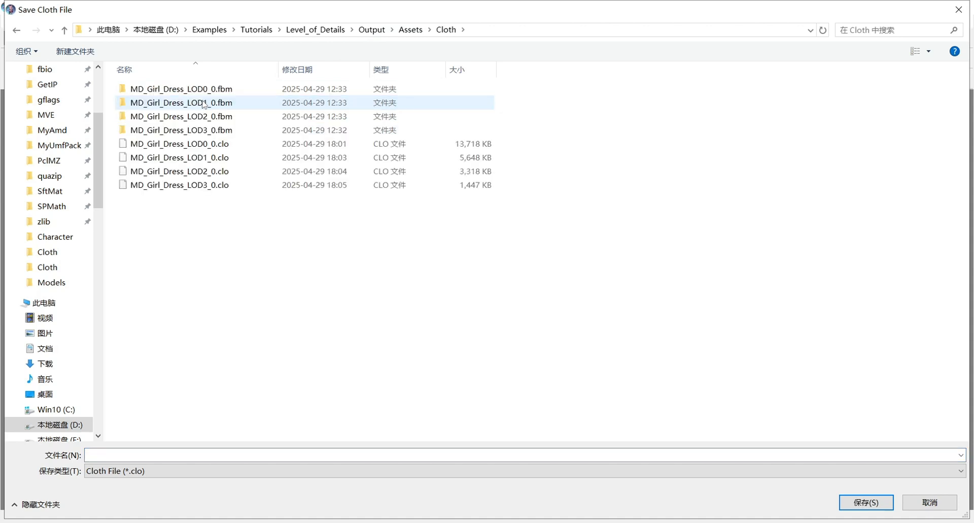
left_click(205, 144)
left_click(179, 455)
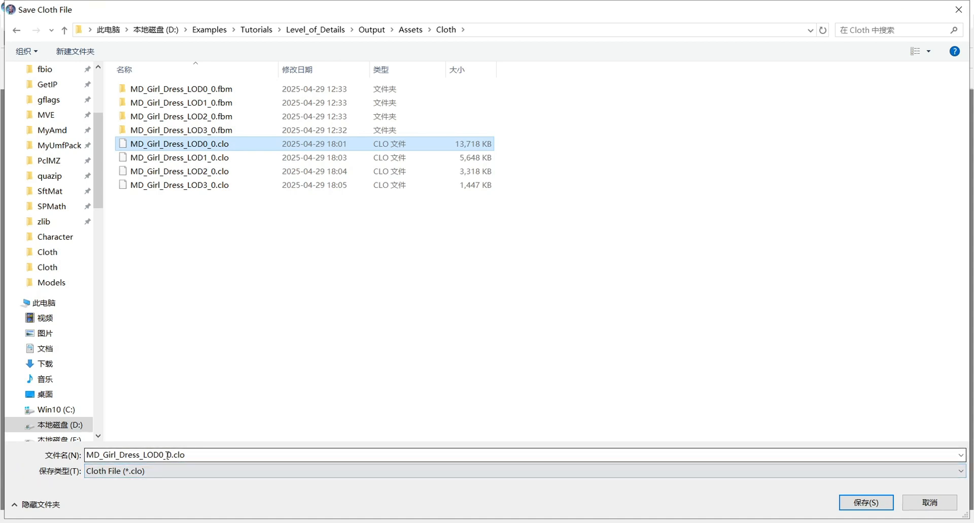
double_click(164, 454)
left_click_drag(163, 454, 211, 455)
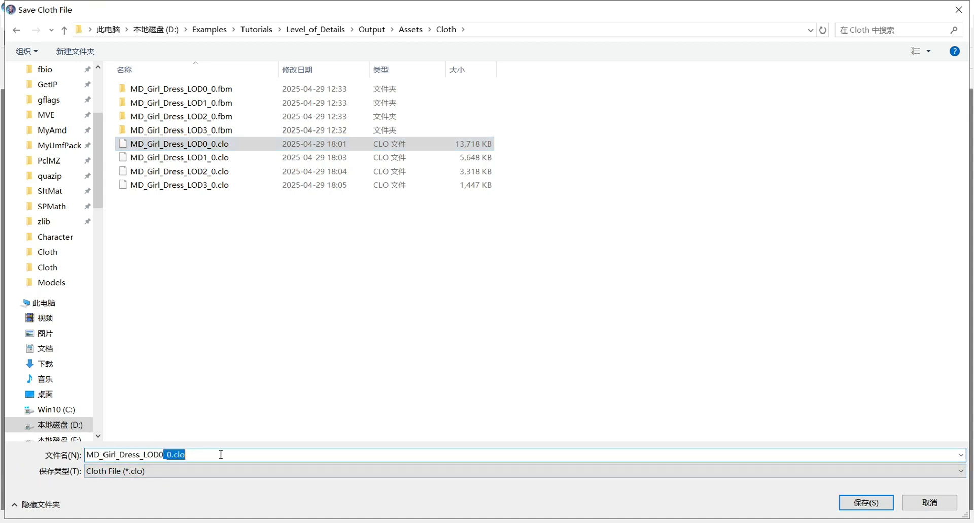
key("BackSpace")
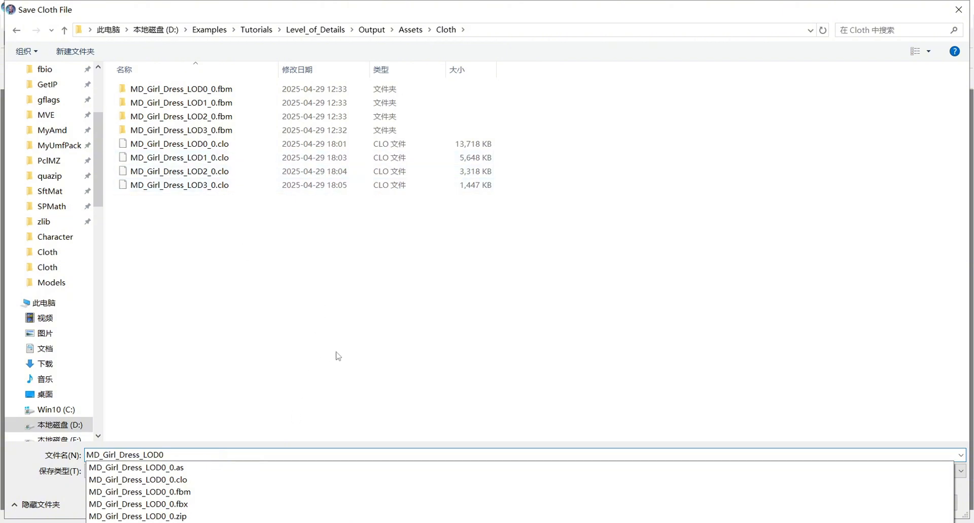
left_click(580, 346)
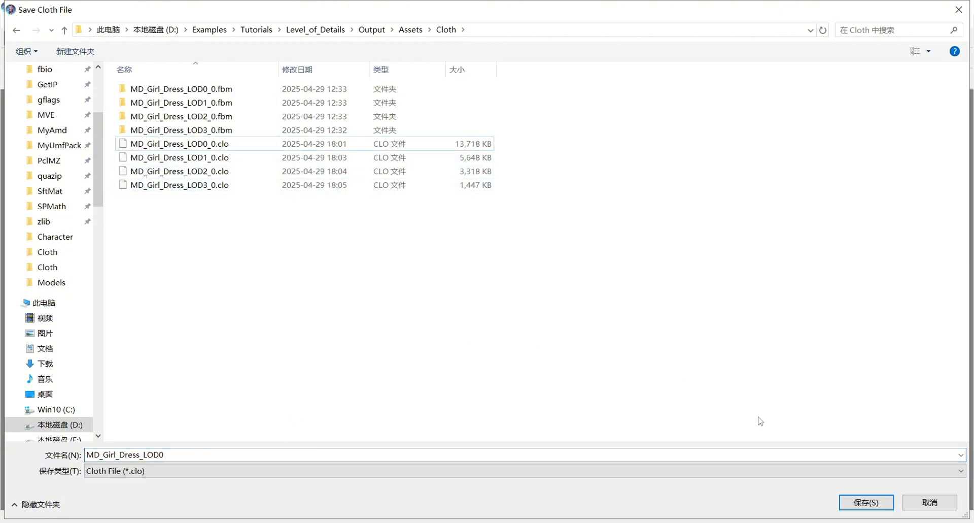
left_click(870, 504)
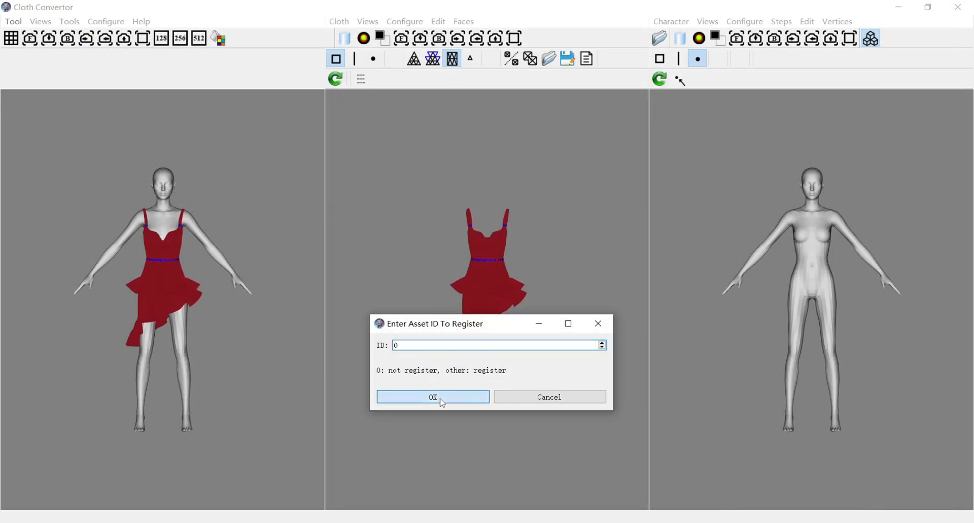
left_click(479, 397)
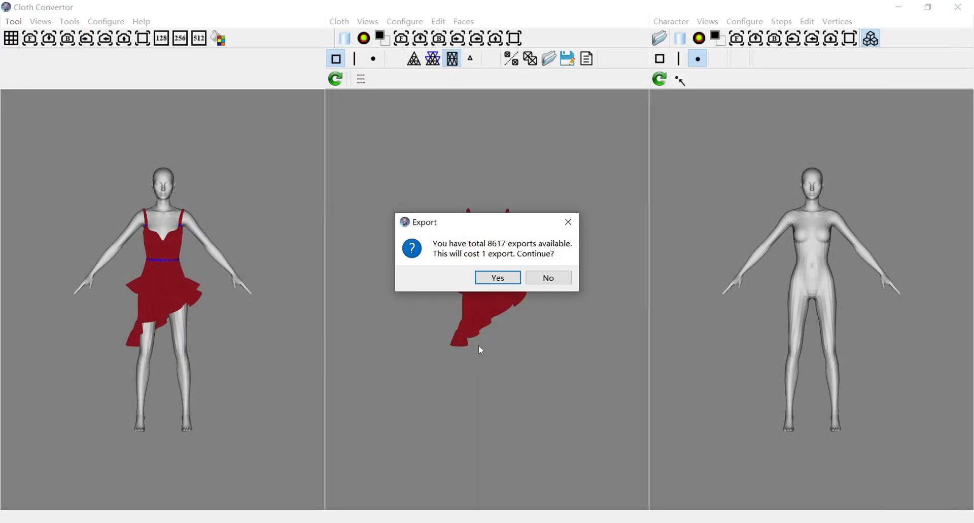
left_click(492, 280)
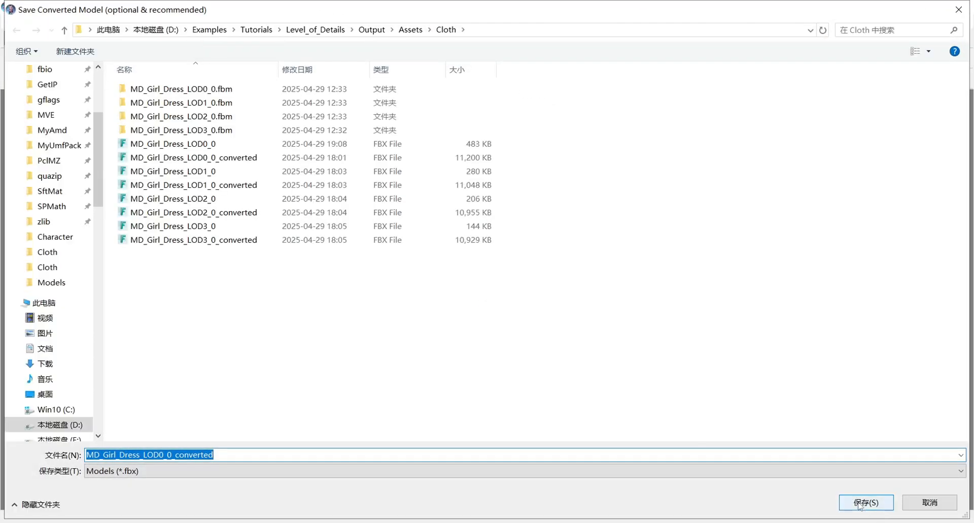
Save the converted model over MD_Girl_Dress_LOD0_0_converted.fbx as binary FBX 2020 with the Unreal Engine axis system and centimetres
left_click(866, 505)
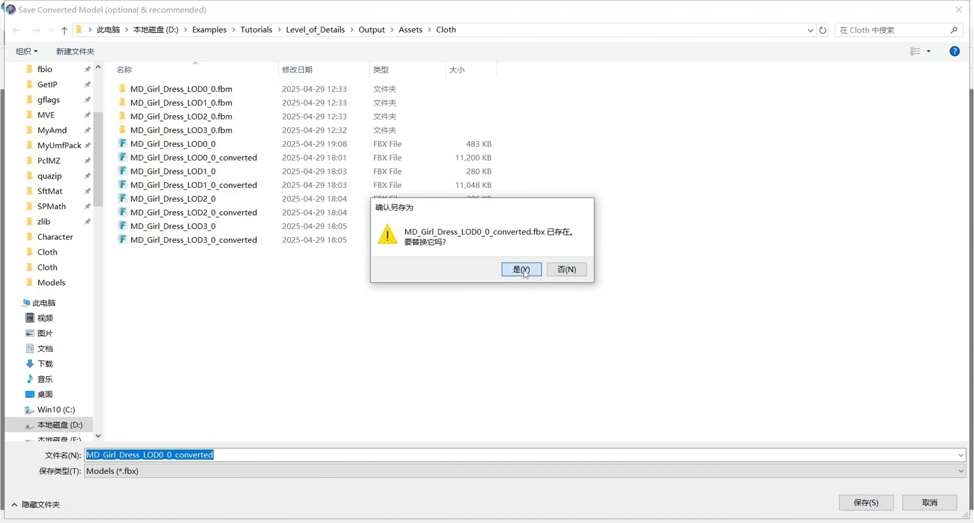
left_click(524, 270)
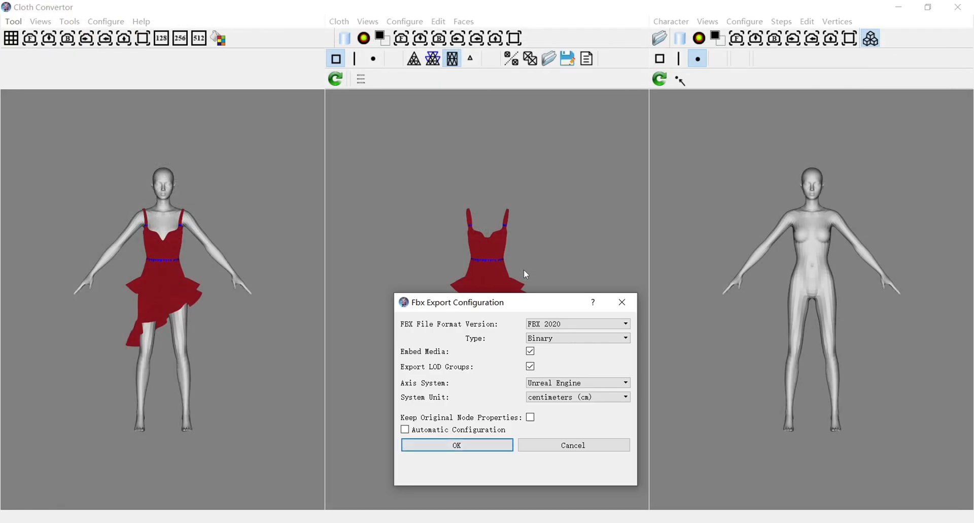
left_click(481, 446)
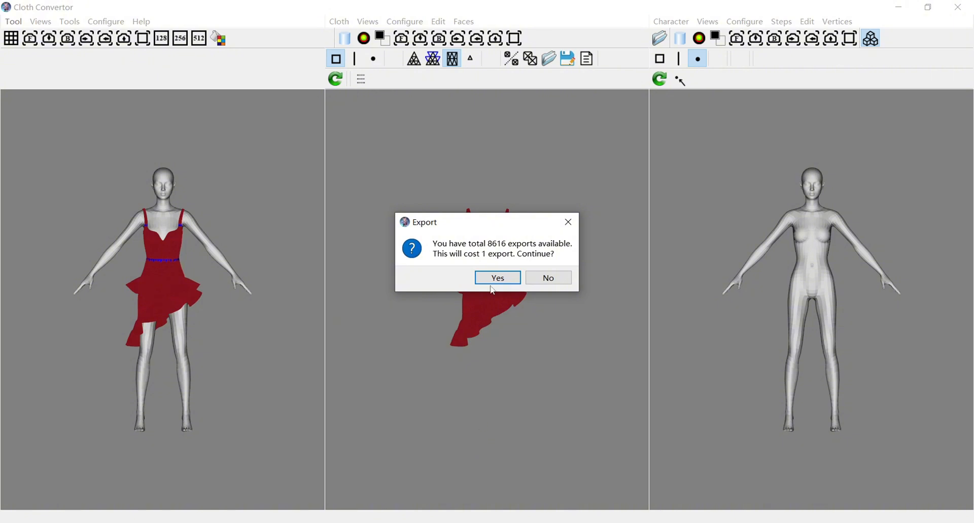
left_click(495, 278)
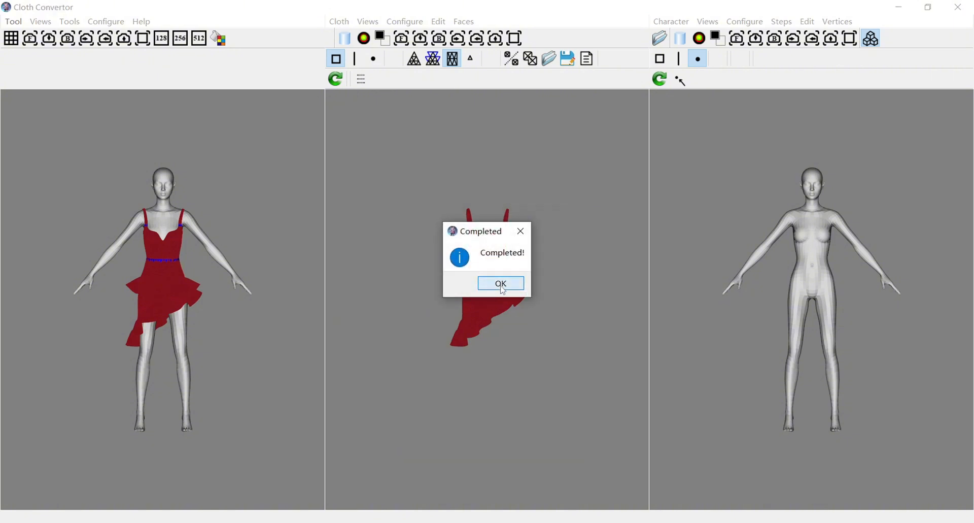
Close the finished export's process flow, hide all cloth meshes and show only the Cloth_LOD1 mesh
left_click(502, 284)
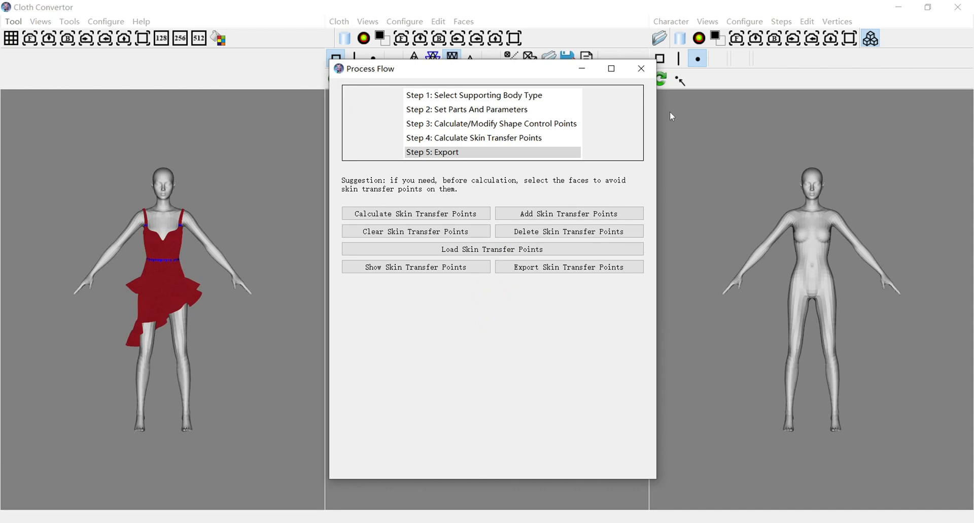
left_click(641, 69)
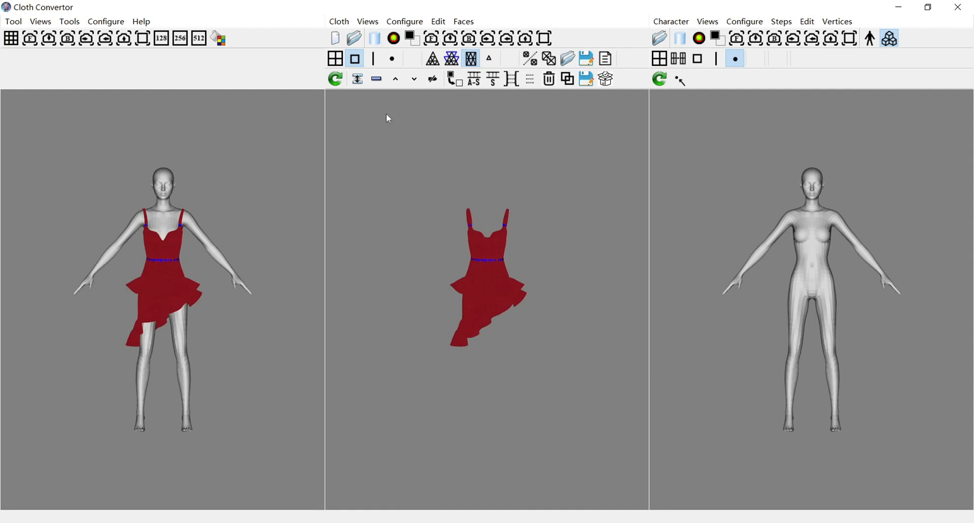
left_click(337, 61)
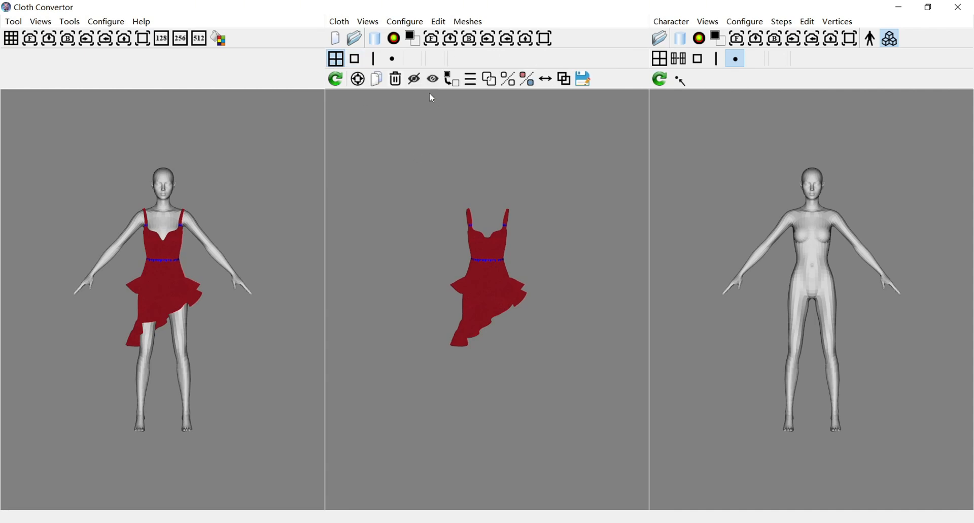
left_click(416, 82)
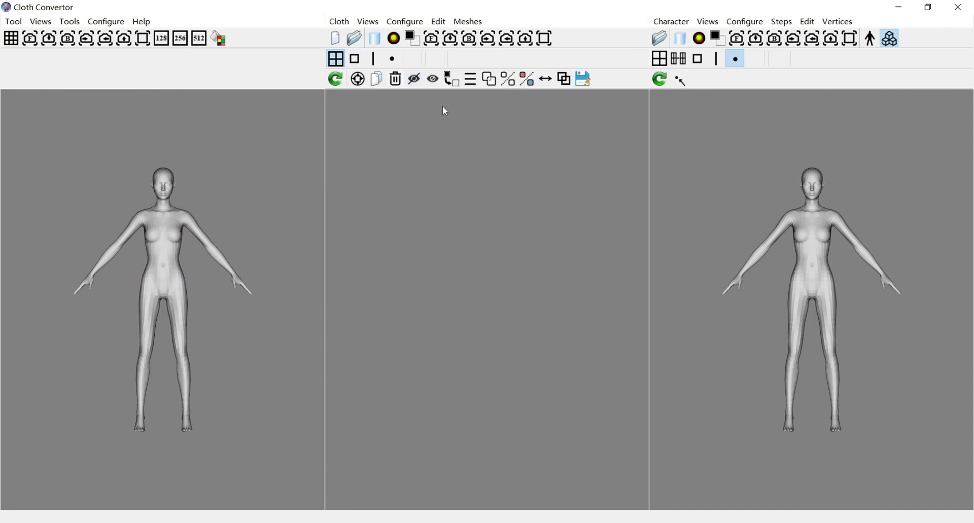
left_click(472, 81)
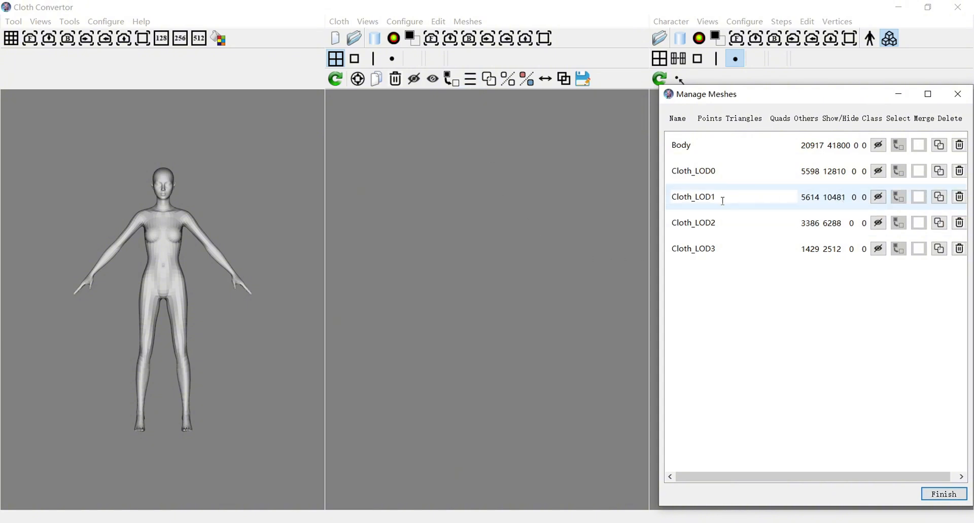
left_click(879, 196)
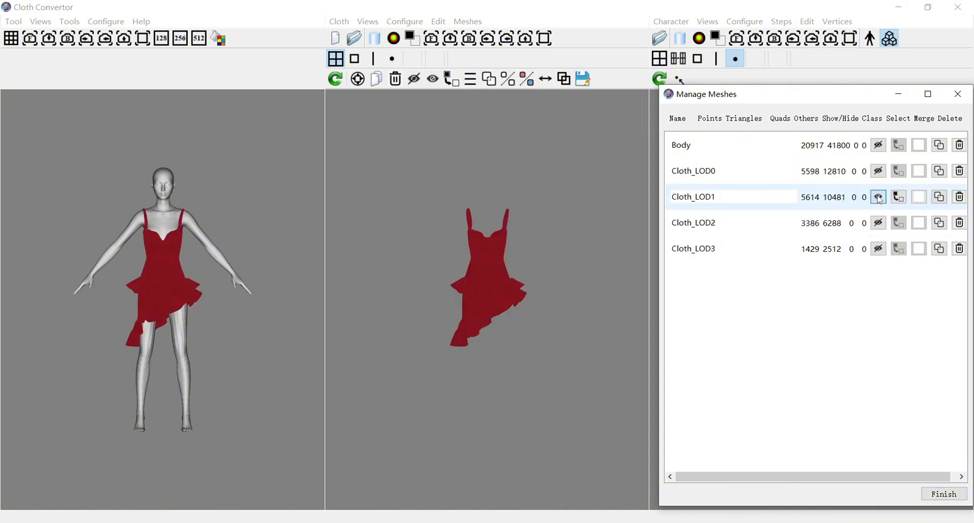
left_click(934, 494)
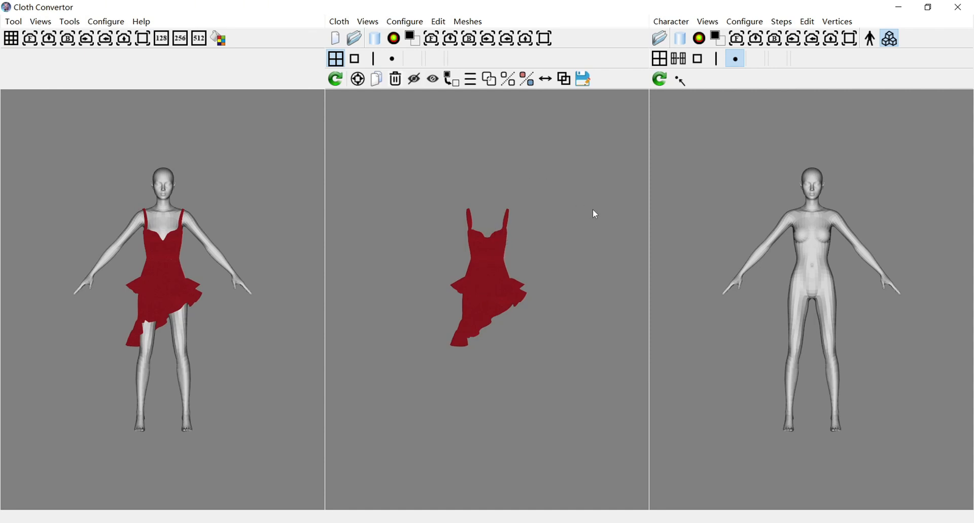
Switch to the Dress3D tool, agreeing to clear the current results
left_click(15, 23)
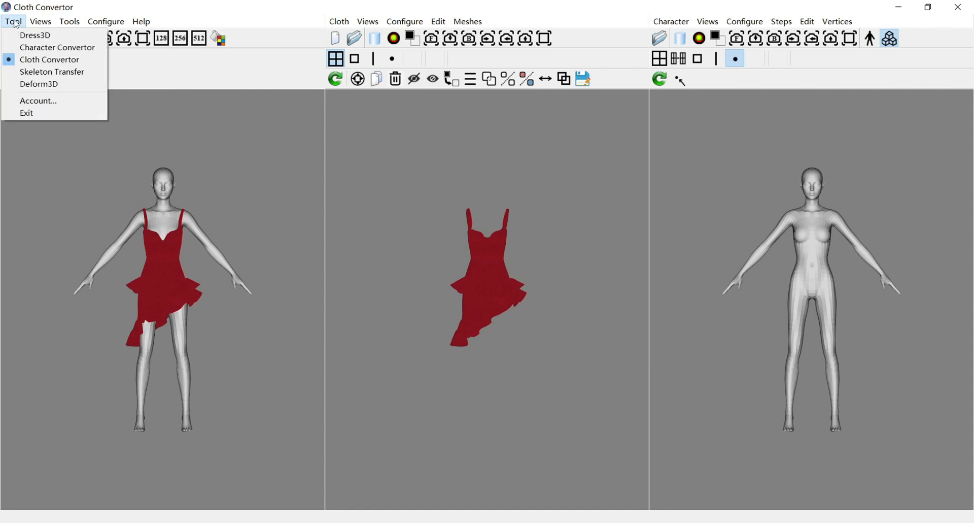
left_click(37, 37)
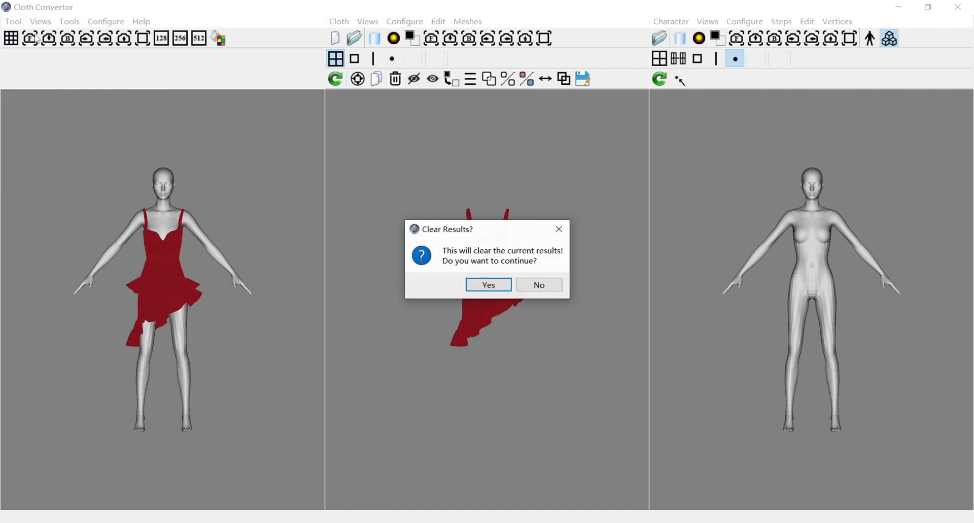
left_click(488, 286)
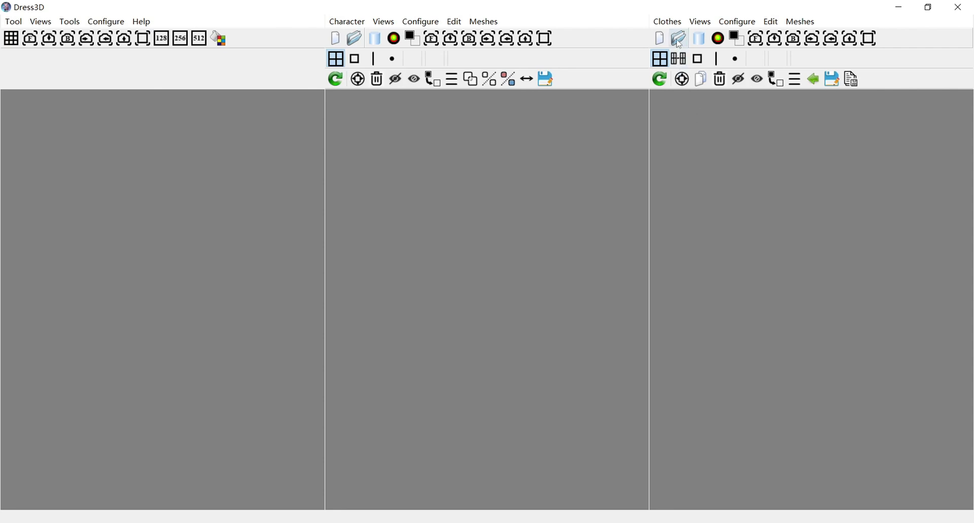
Open the Kendra_f_m_n_Auto_Transformed FBX from Level_of_Details > Output > Assets > Character as the character model
left_click(358, 43)
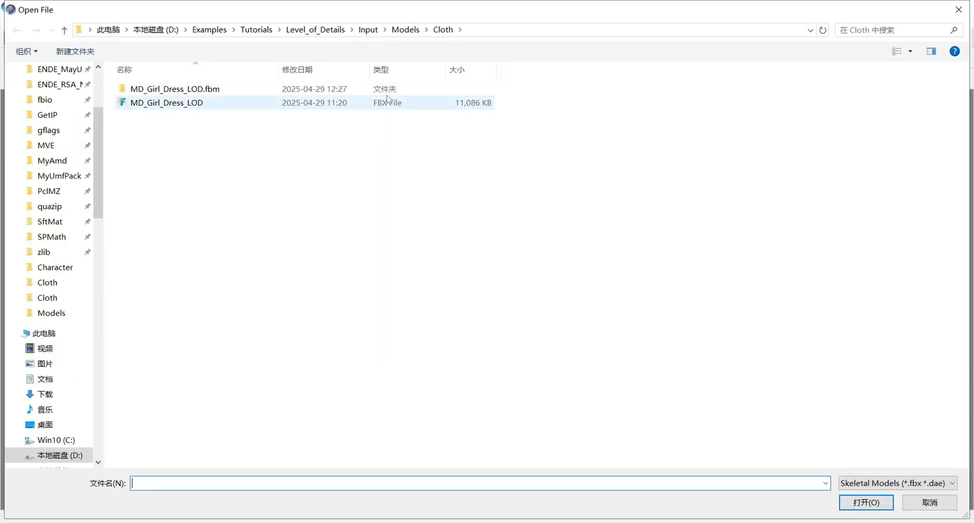
left_click(339, 33)
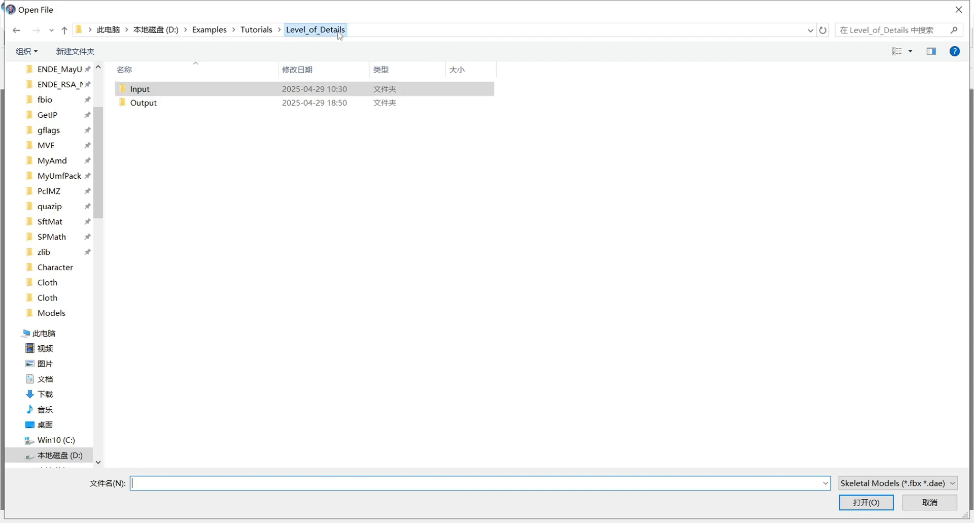
double_click(162, 103)
double_click(163, 90)
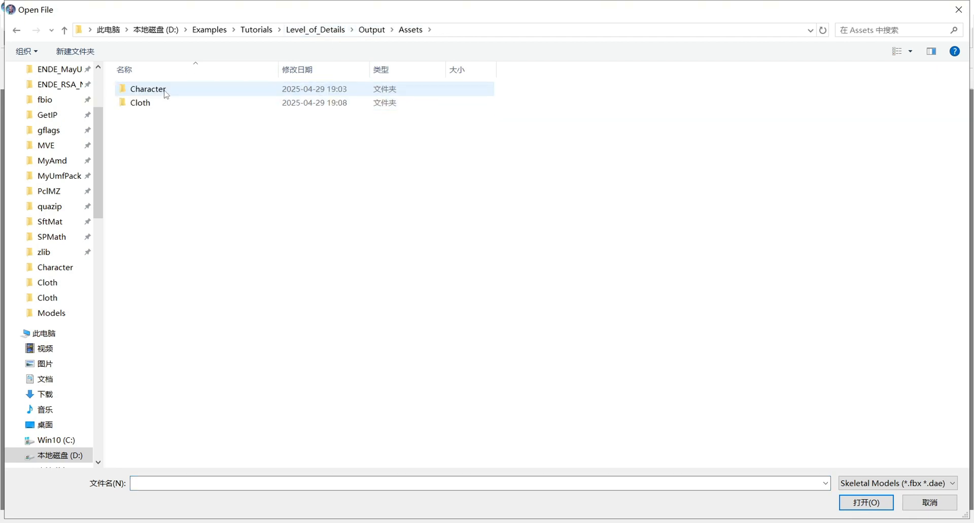
double_click(167, 92)
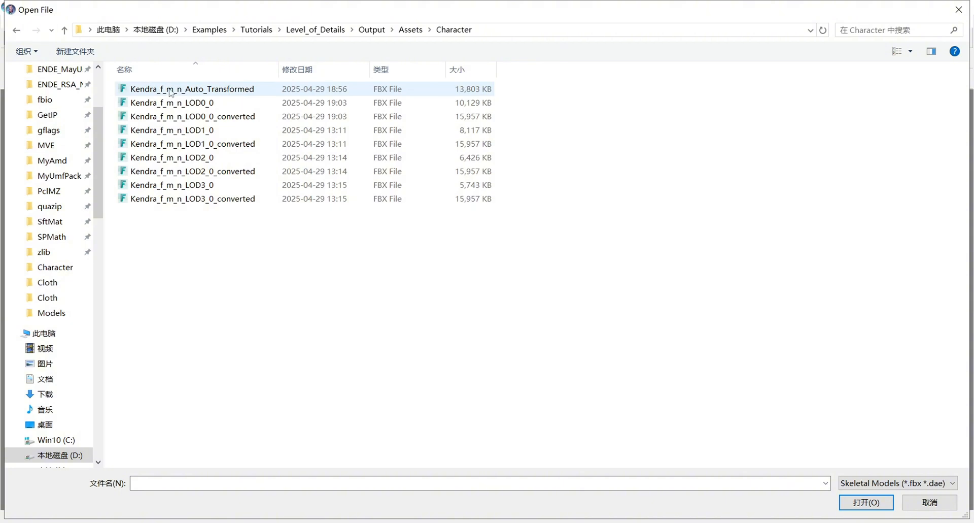
left_click(171, 93)
left_click(854, 507)
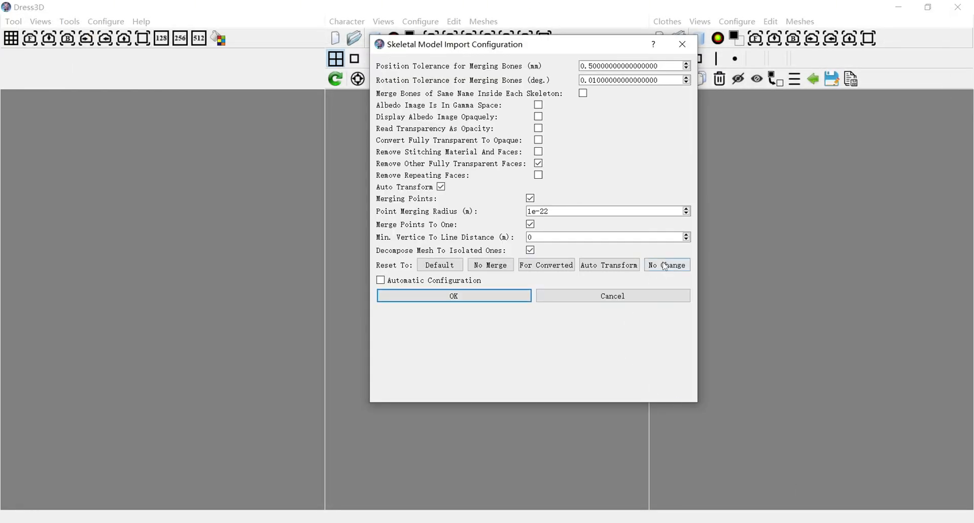
Import the character model with the No Change settings and review its list of LOD meshes
left_click(667, 265)
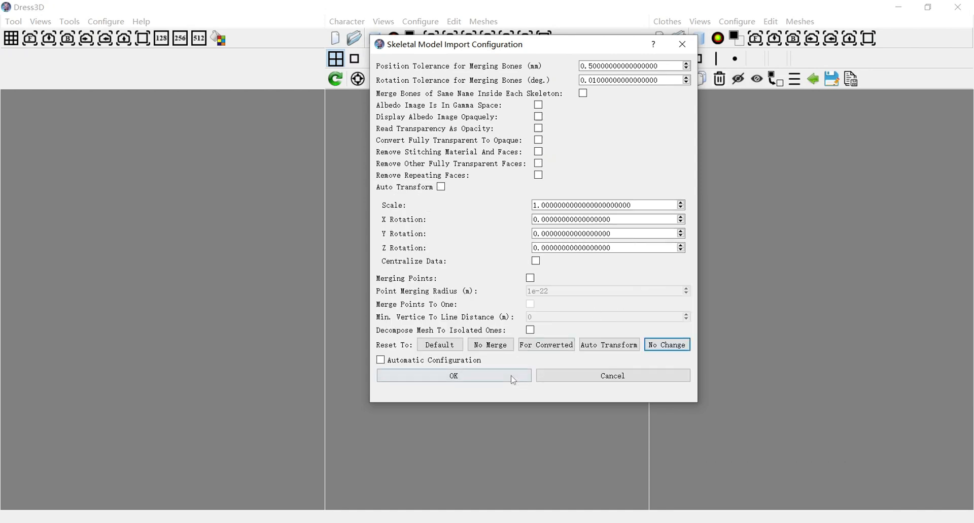
left_click(508, 378)
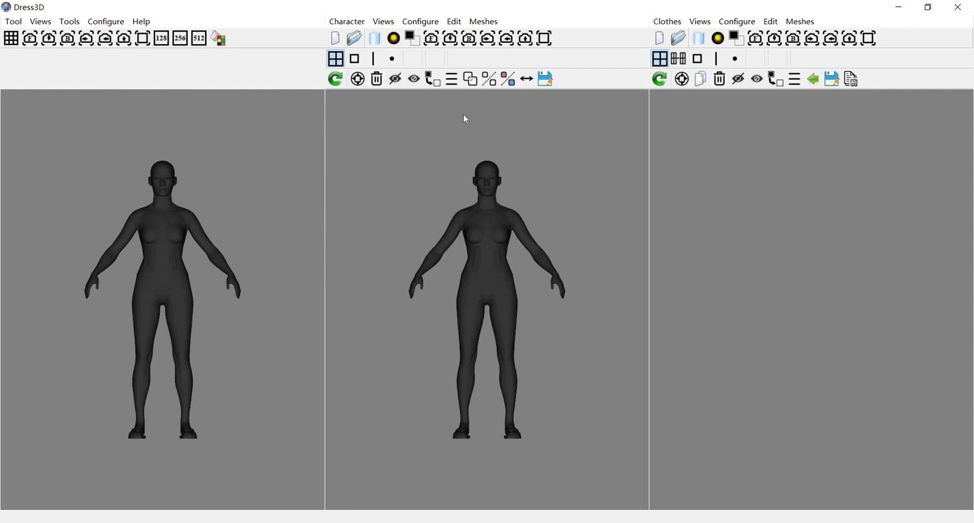
left_click(452, 82)
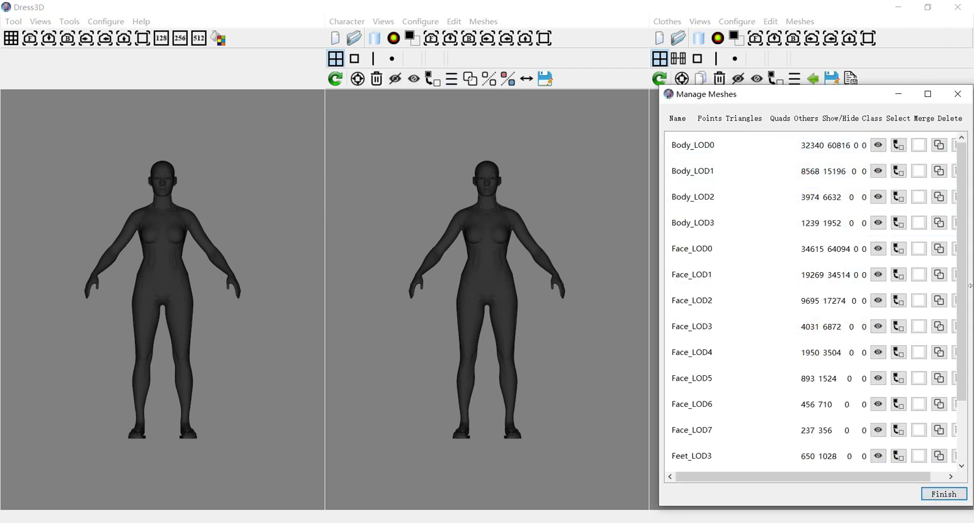
scroll(961, 291, "down", 1)
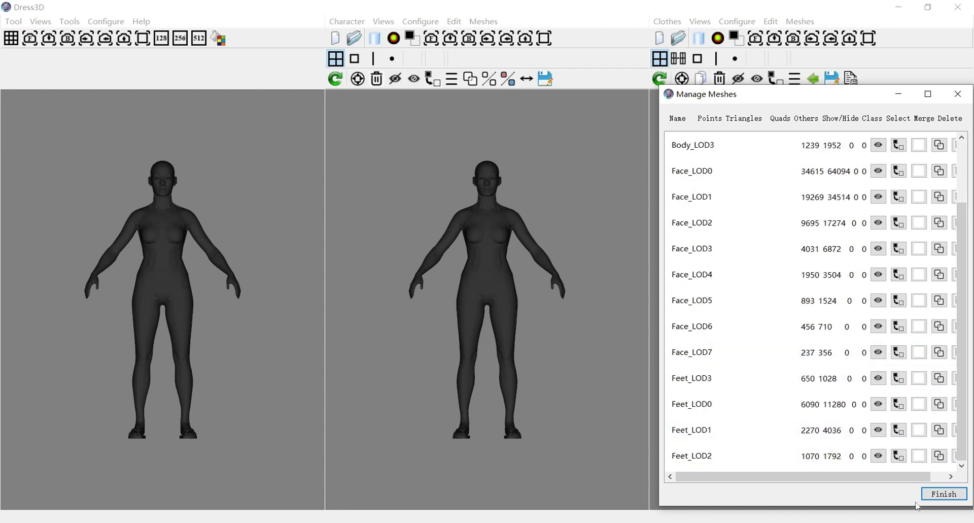
left_click(936, 495)
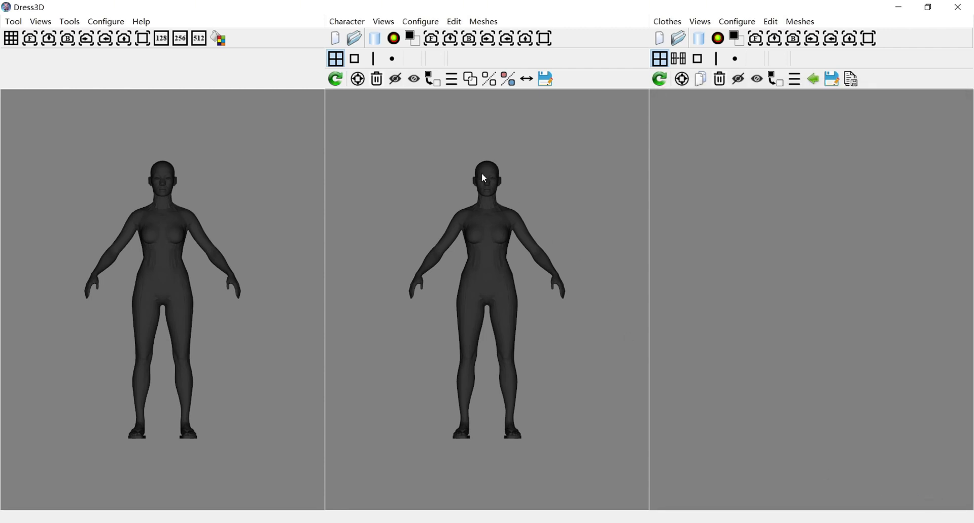
Load the converted character Kendra_f_m_n_LOD0_0.avt into the clothes view
left_click(679, 38)
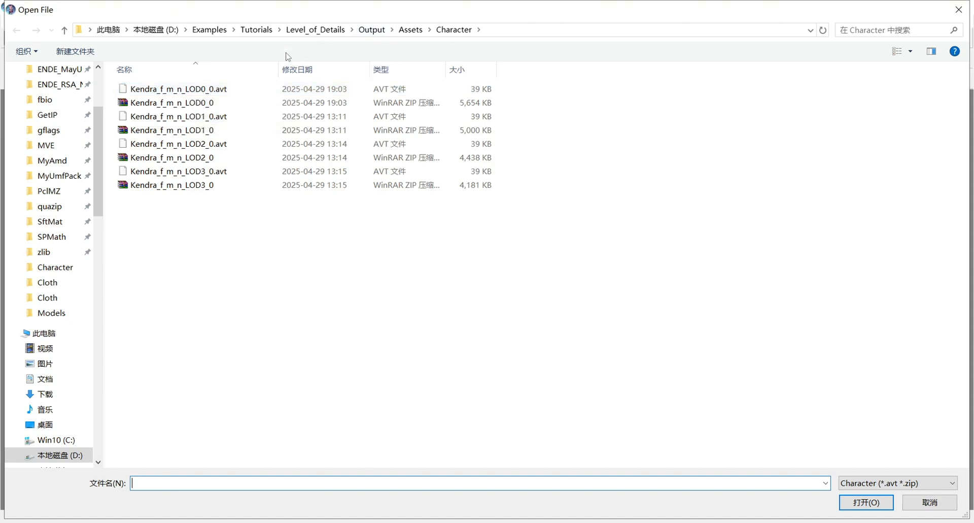
left_click(200, 90)
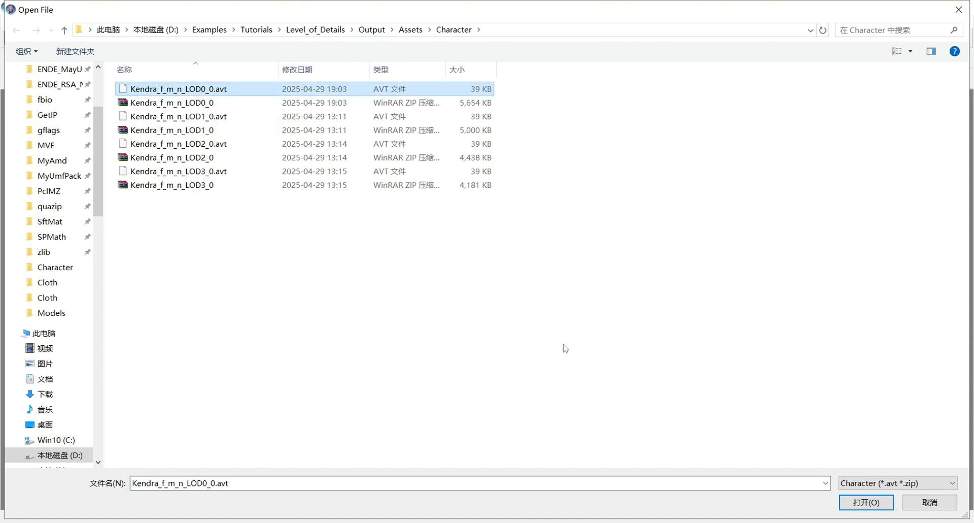
left_click(866, 503)
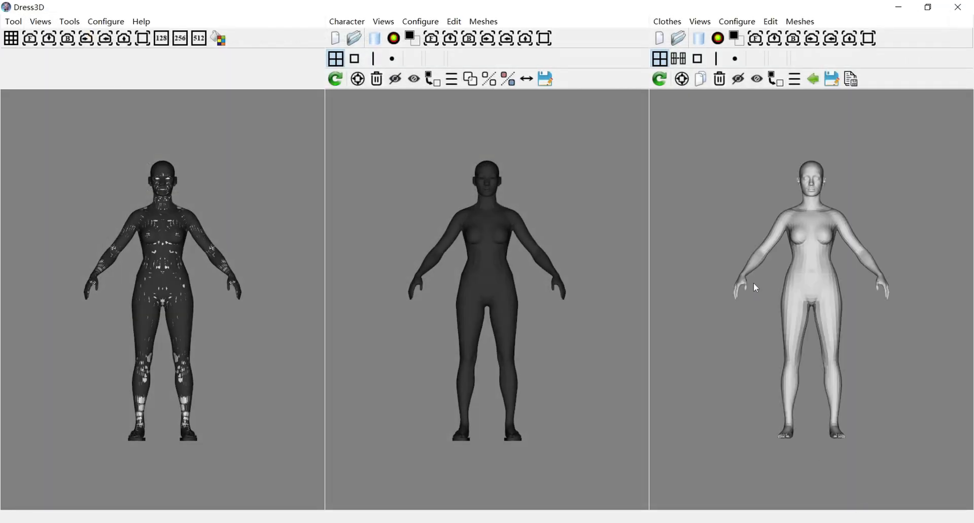
Load the converted cloth MD_Girl_Dress_LOD0_0.clo from Output > Assets > Cloth onto the character
left_click(678, 38)
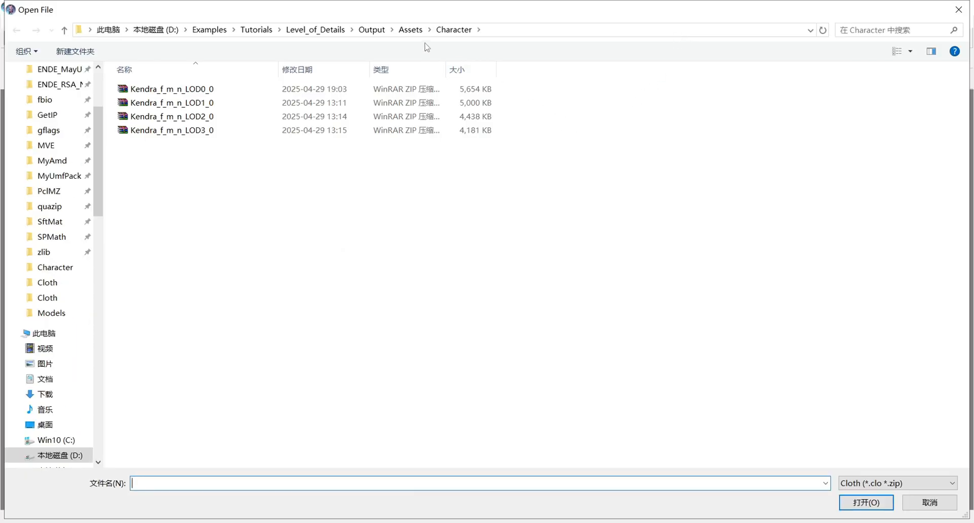
left_click(410, 30)
left_click(152, 104)
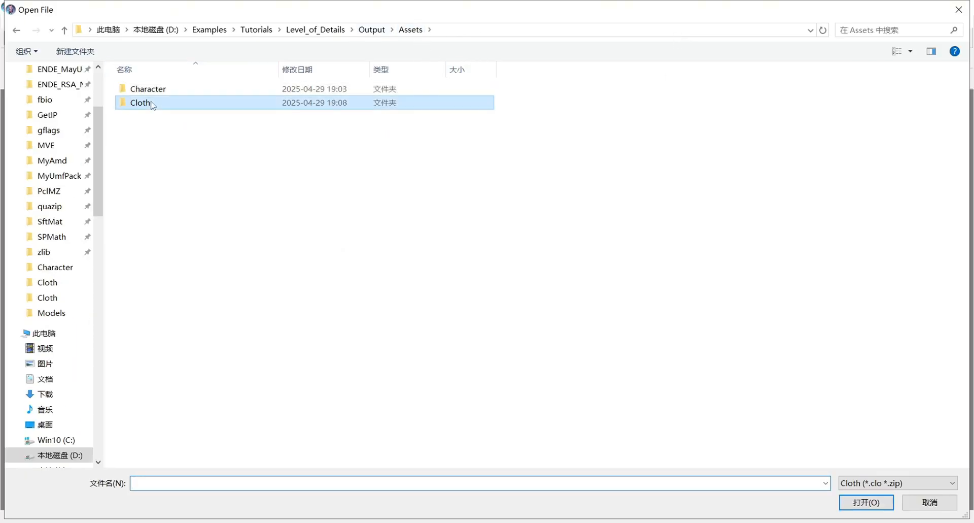
double_click(152, 103)
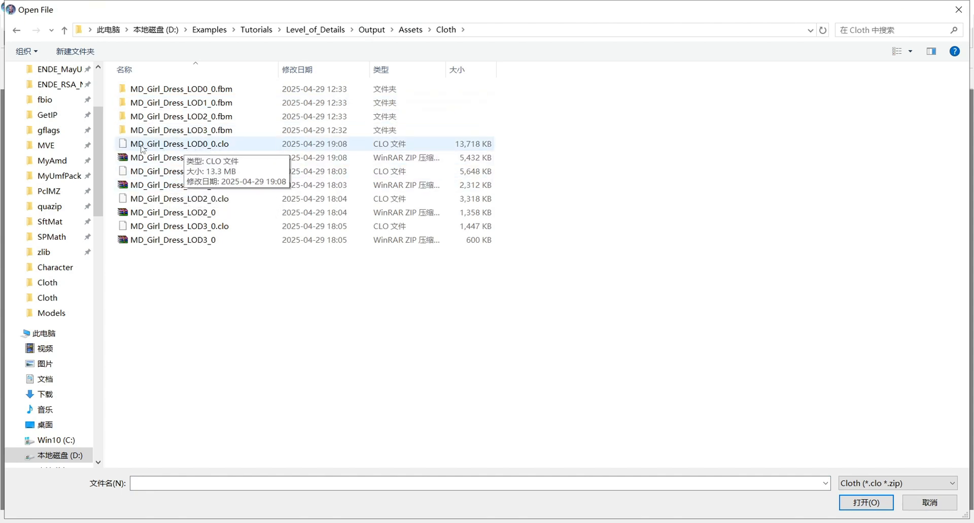
left_click(200, 147)
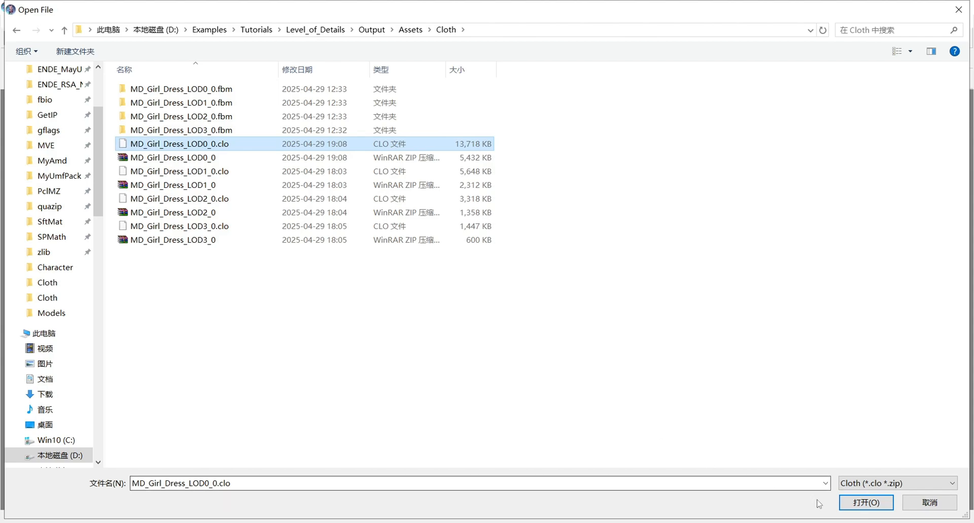
left_click(862, 500)
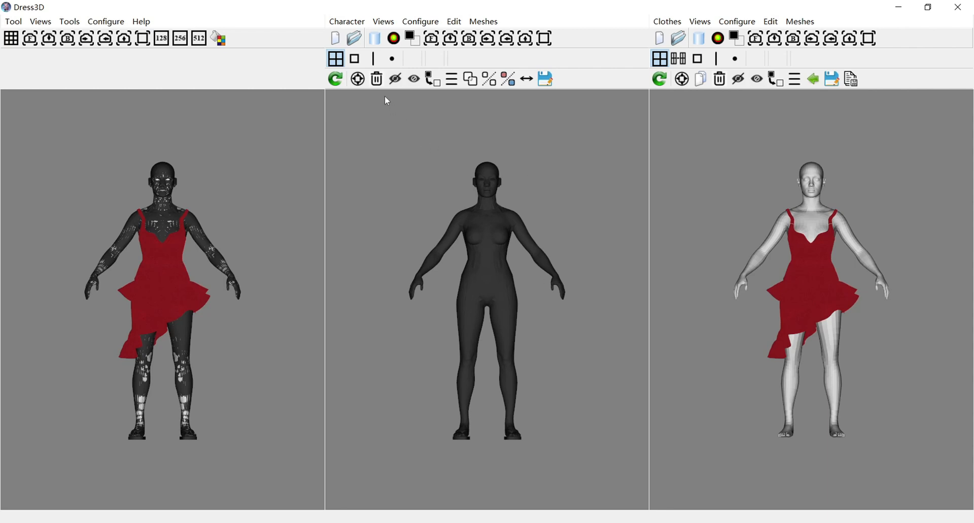
Set both the character and the clothes to face mode and display the clothes as wireframe
left_click(356, 58)
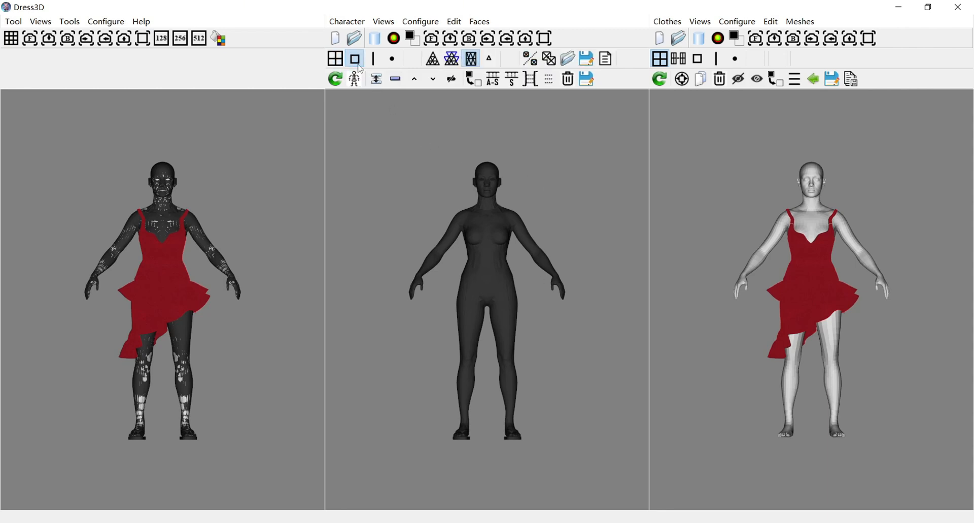
left_click(699, 60)
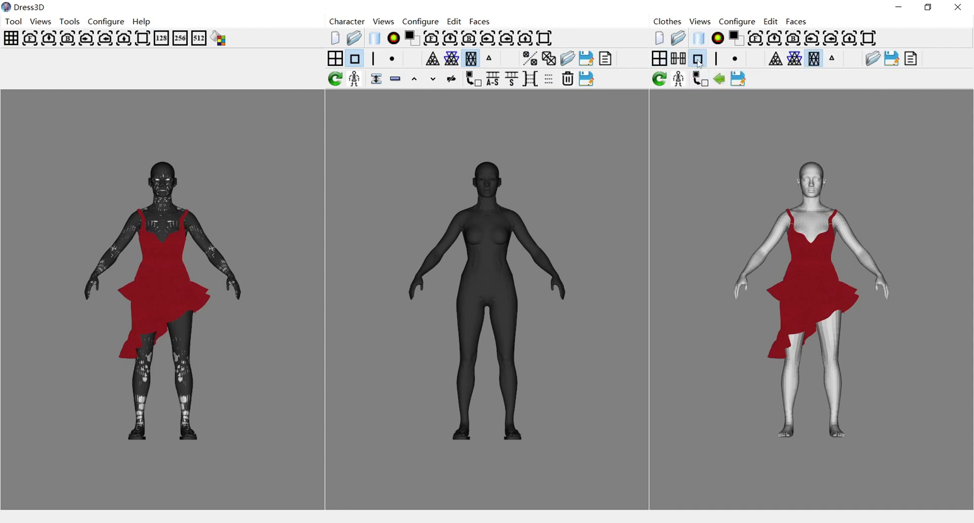
left_click(700, 39)
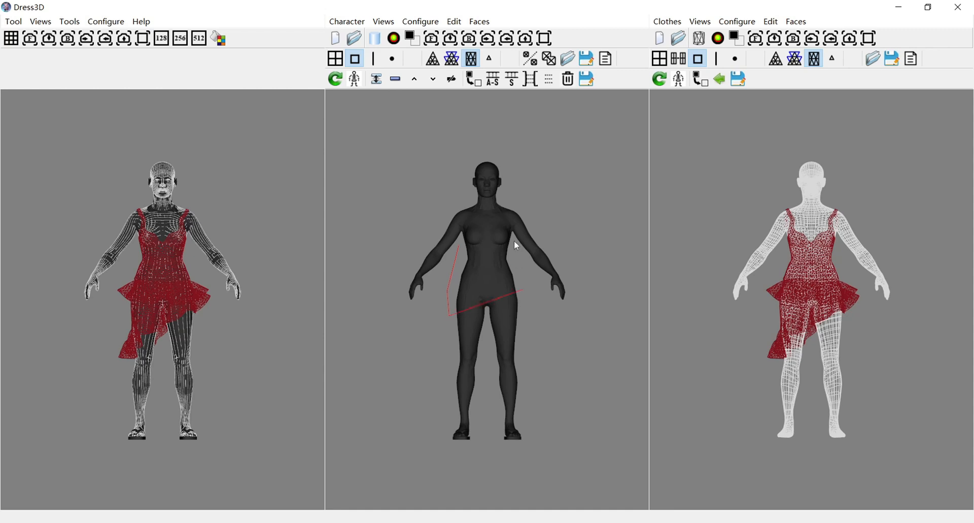
Complete the polygon outline around the character's waist and hips to select the body faces under the dress
left_click(489, 255)
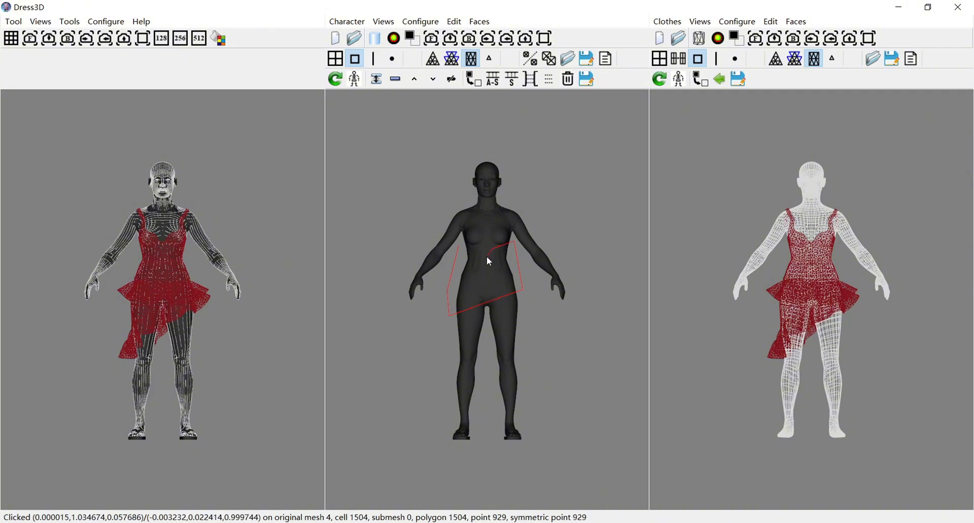
left_click(481, 250)
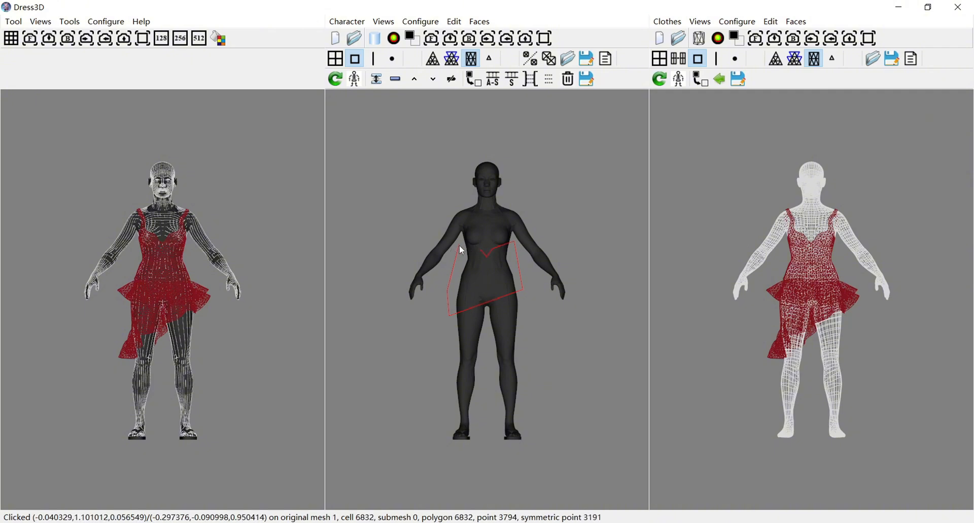
left_click(461, 249)
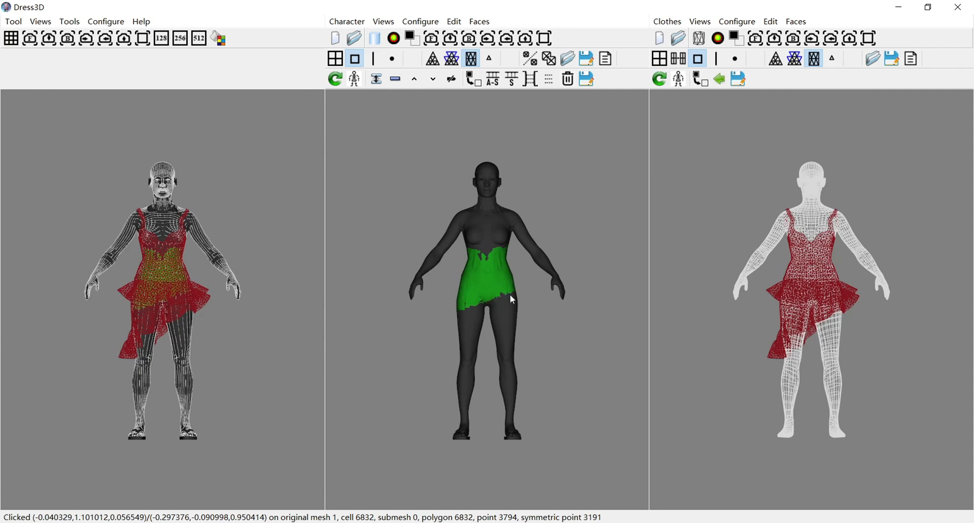
left_click_drag(513, 300, 654, 284)
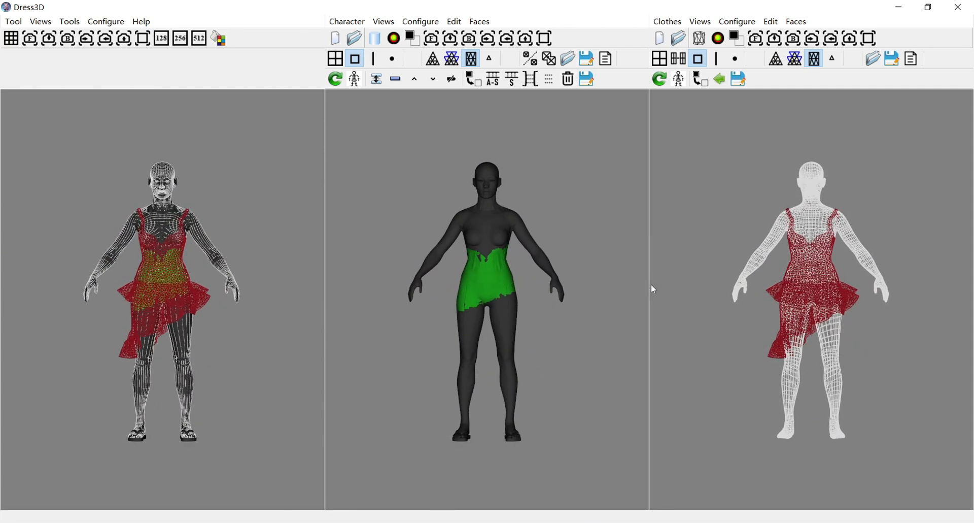
Delete the selected waist and hip faces of the body under the dress
mouse_move(519, 302)
left_mouse_down()
mouse_move(531, 305)
mouse_move(502, 299)
left_mouse_up()
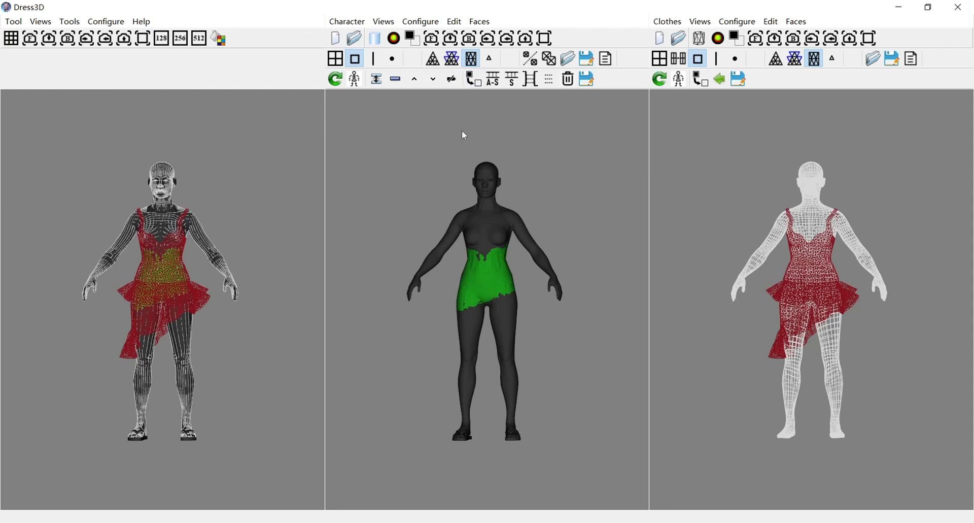
left_click(475, 79)
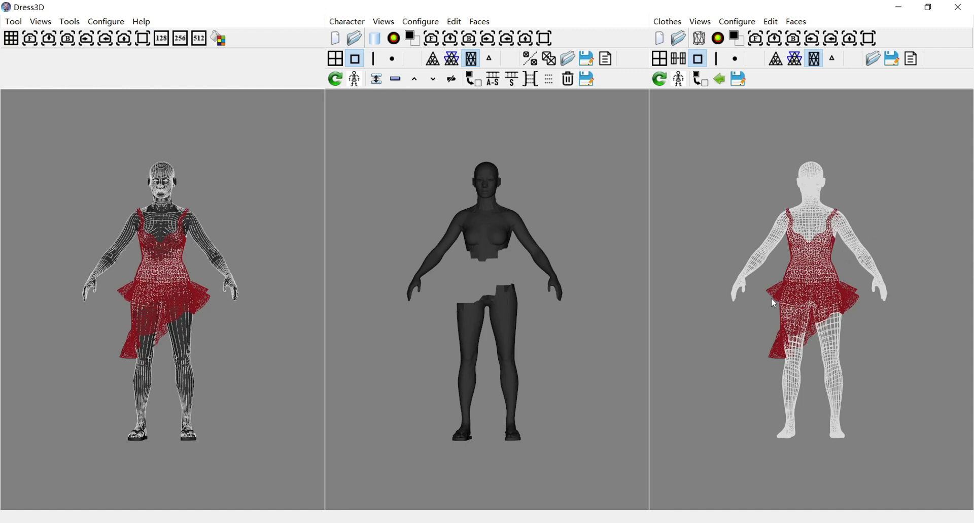
Switch the clothes to mesh mode with solid shading, then select the LOD0 dress mesh and transfer it onto the character
left_click(661, 59)
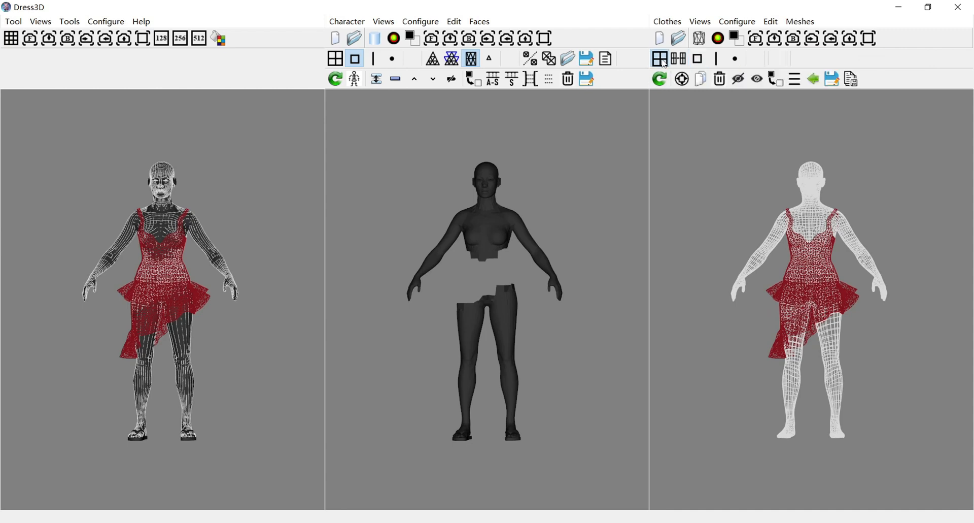
left_click(701, 39)
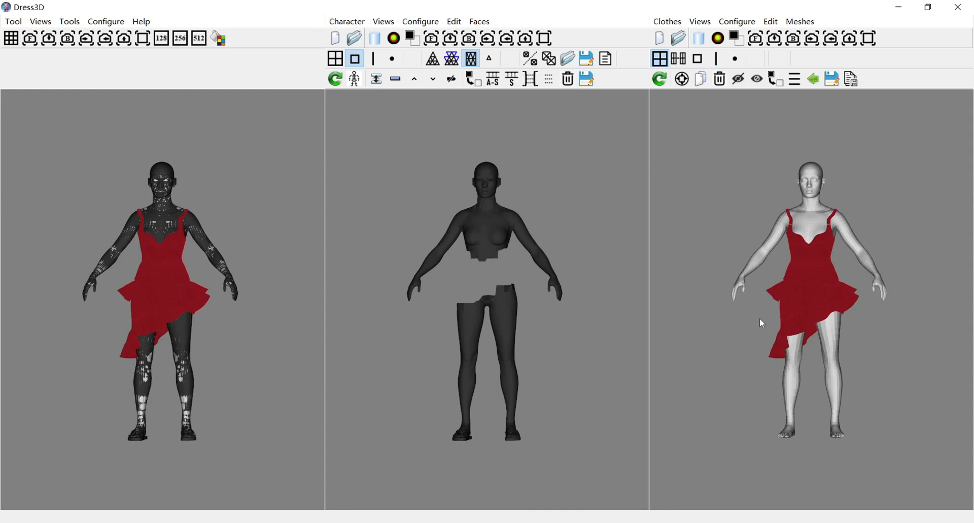
left_click(778, 291)
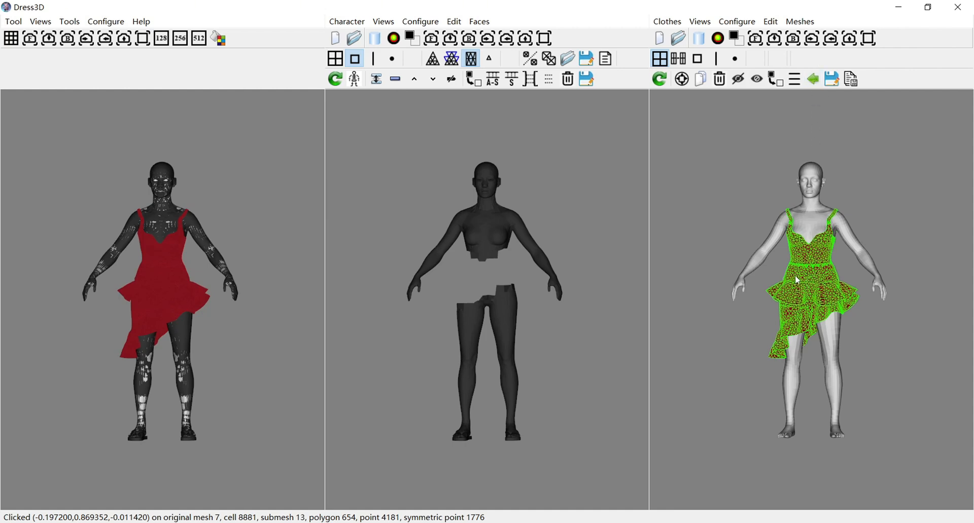
left_click(815, 80)
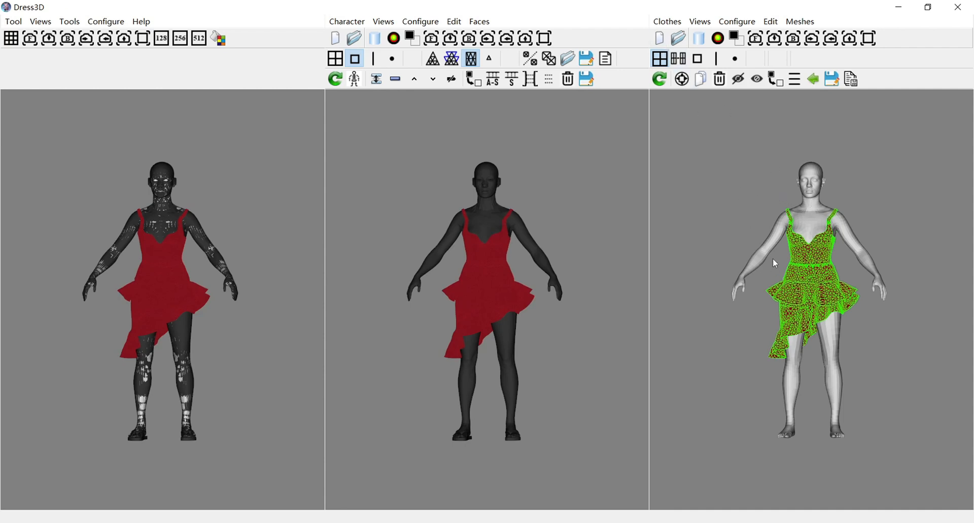
Clear the clothes view and load the converted character Kendra_f_m_n_LOD1_0.avt into it
left_click(661, 40)
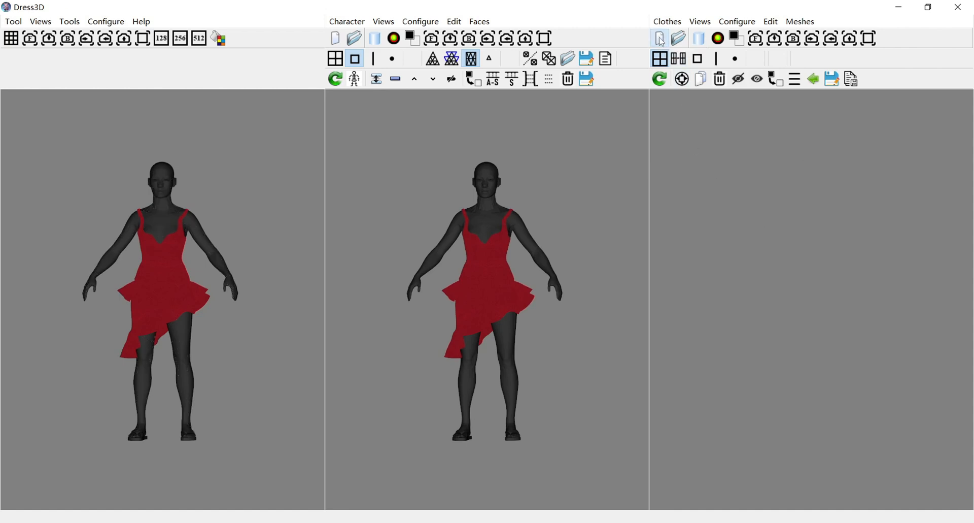
left_click(682, 43)
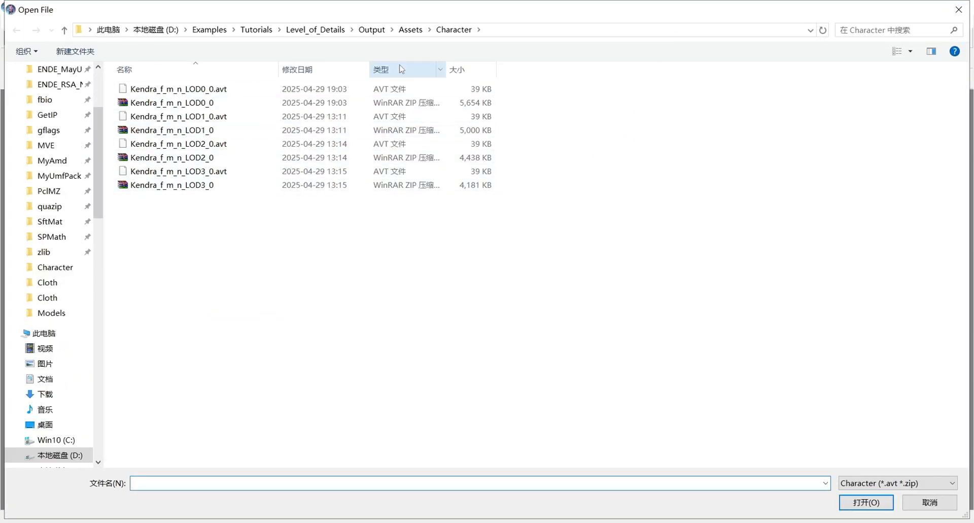
left_click(207, 118)
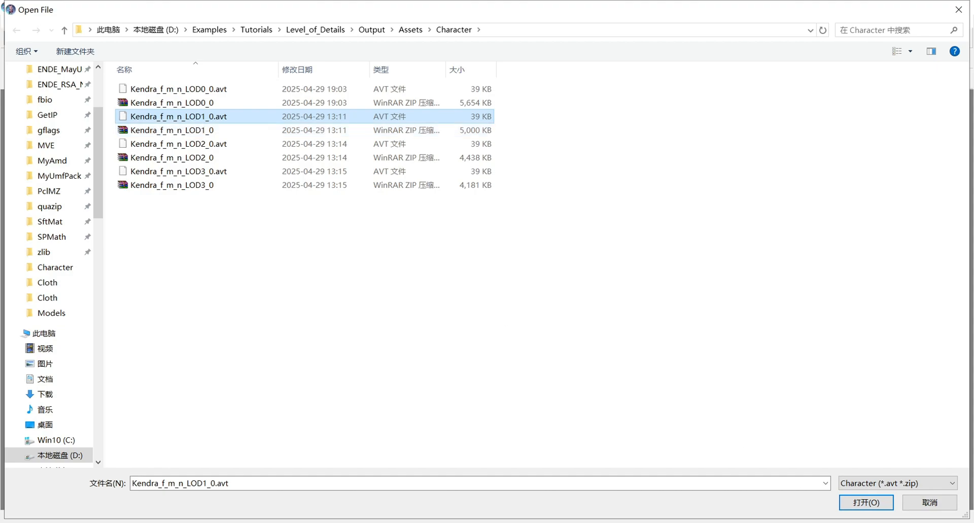
left_click(867, 503)
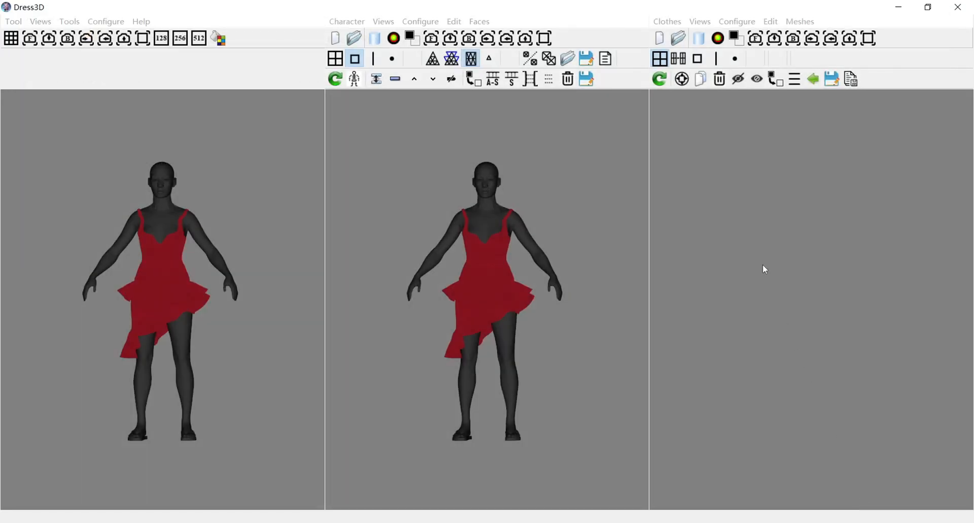
Load the cloth MD_Girl_Dress_LOD1_0.clo and transfer its dress mesh onto the character
left_click(679, 39)
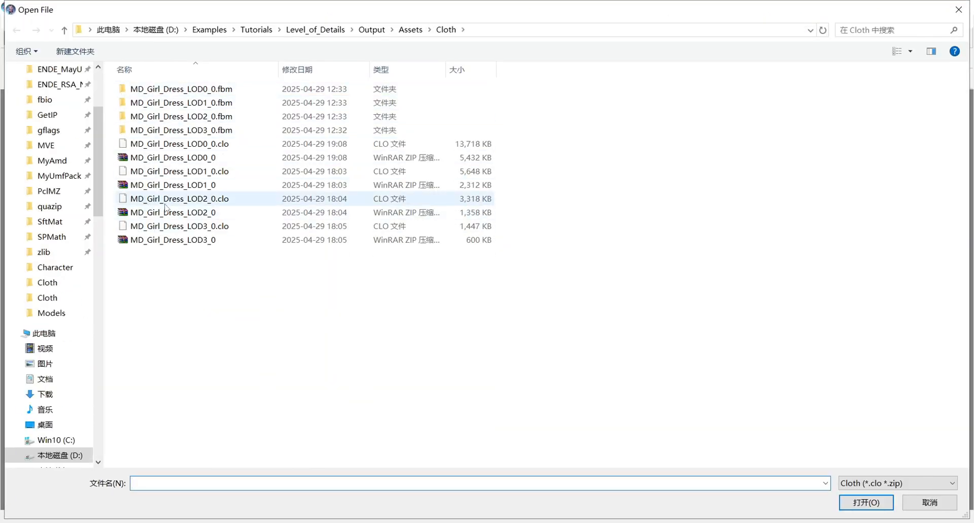
left_click(203, 175)
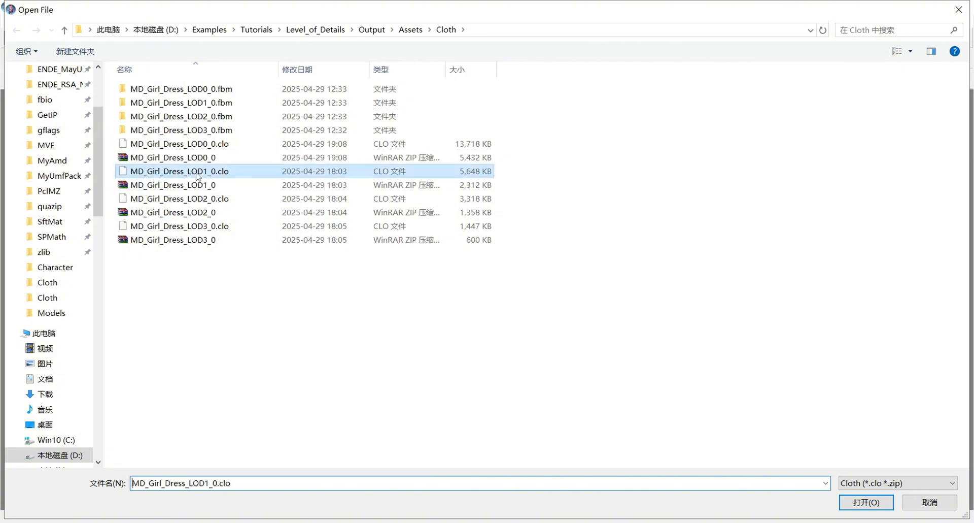
left_click(868, 501)
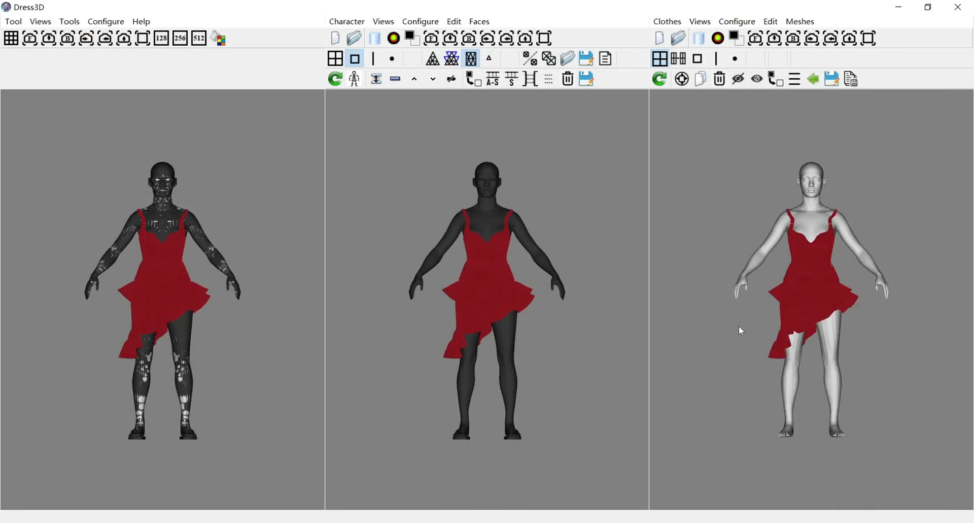
left_click(777, 294)
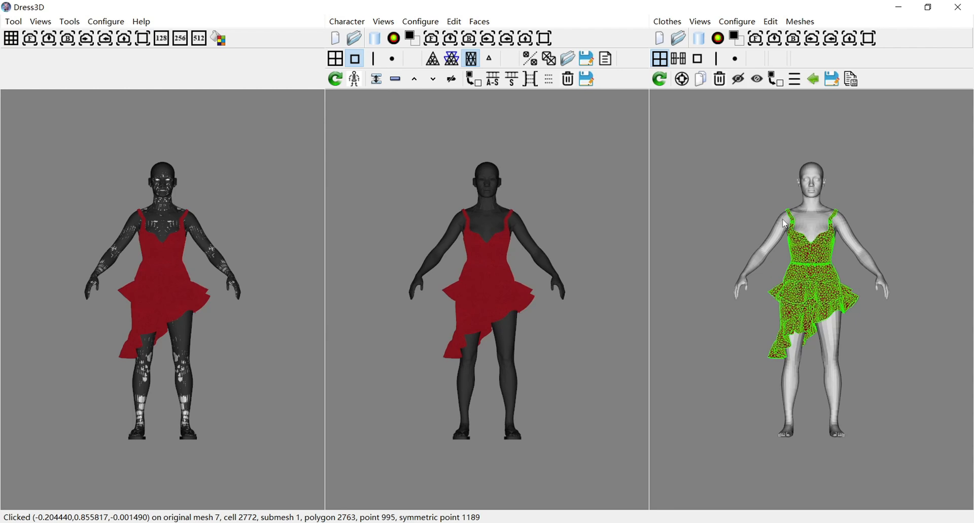
left_click(815, 79)
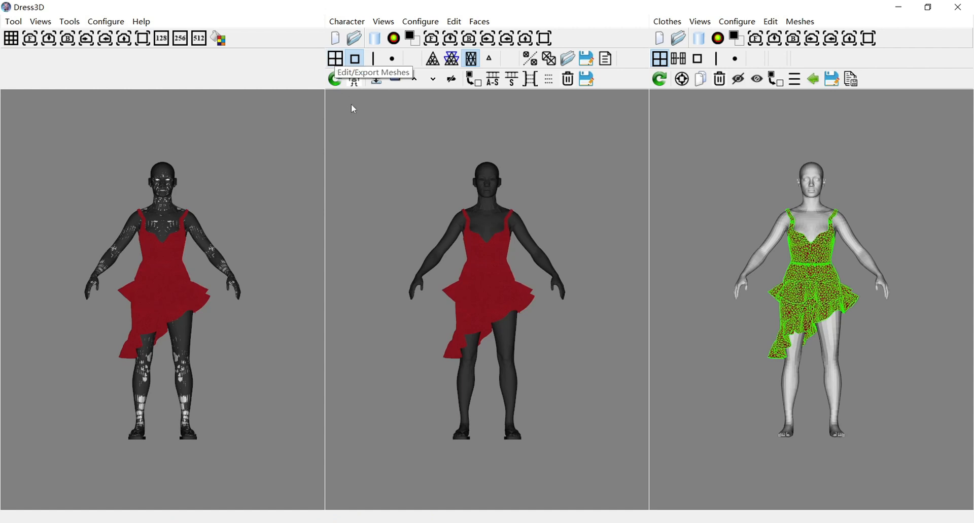
Switch the character to mesh mode and check its mesh list for the LOD0 and LOD1 cloth meshes
left_click(336, 60)
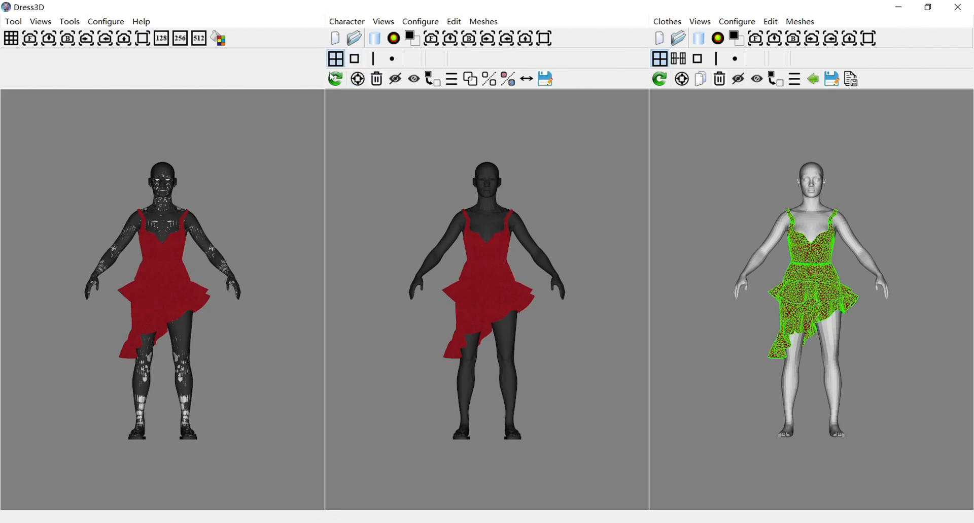
left_click(452, 81)
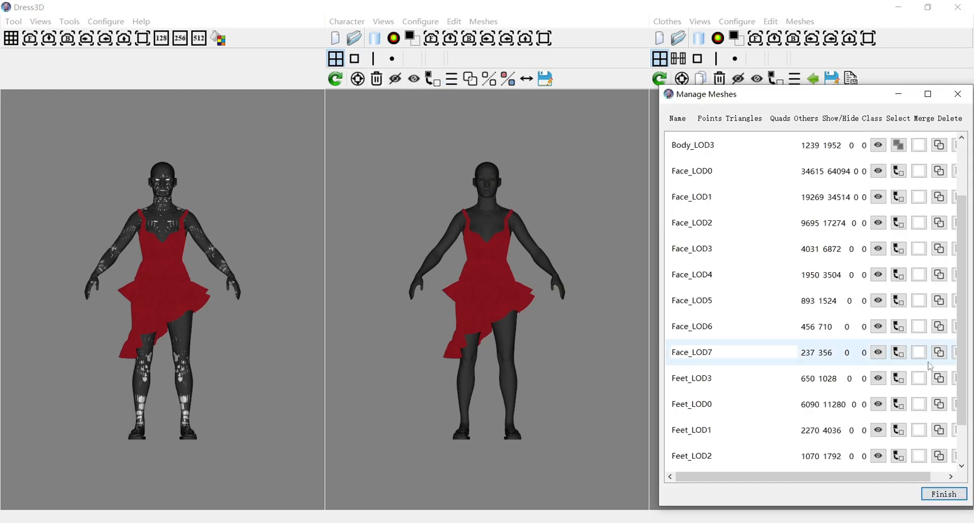
left_click_drag(963, 350, 963, 386)
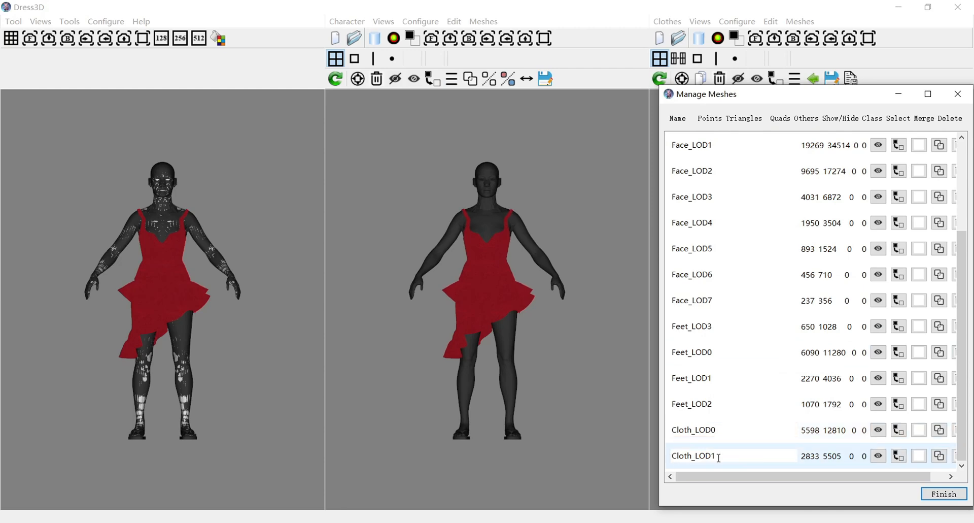
left_click(944, 494)
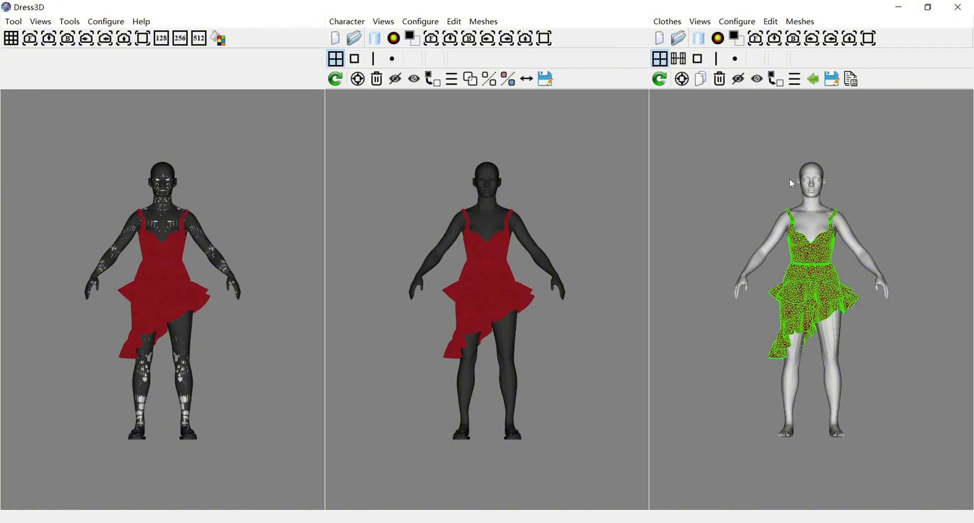
Clear the clothes view and load the converted character Kendra_f_m_n_LOD2_0.avt into it
left_click(662, 40)
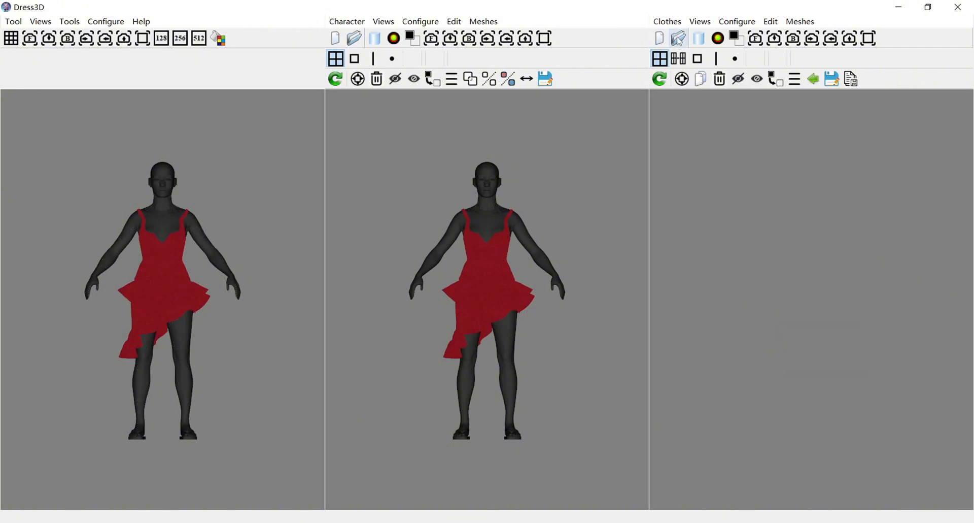
left_click(678, 38)
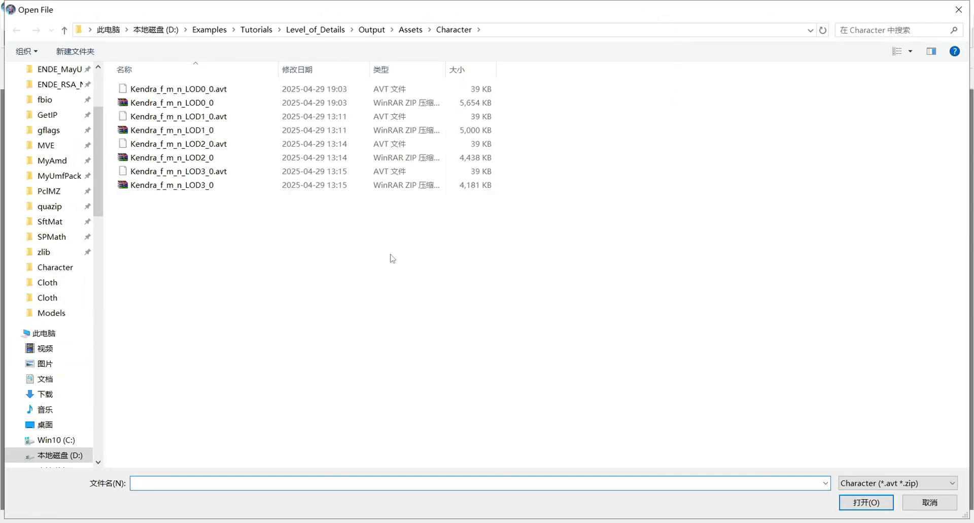
left_click(210, 144)
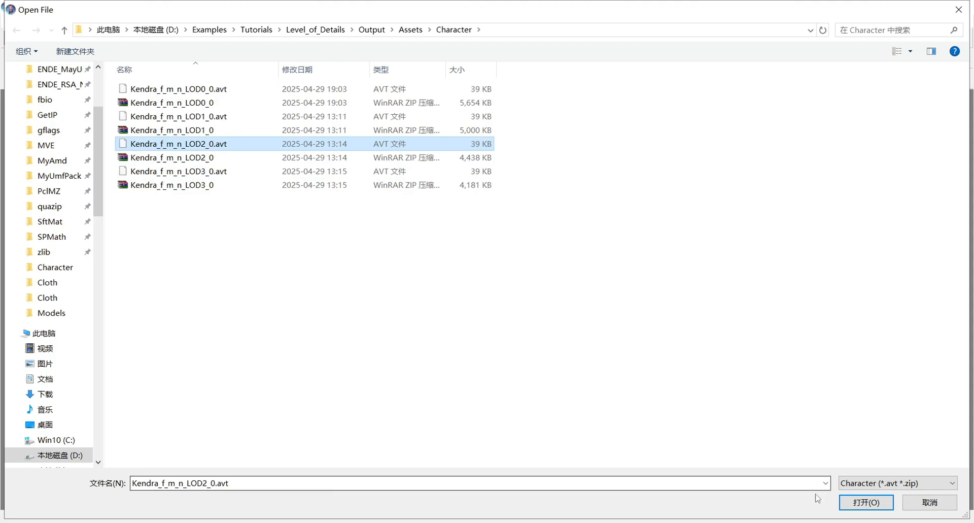
left_click(862, 502)
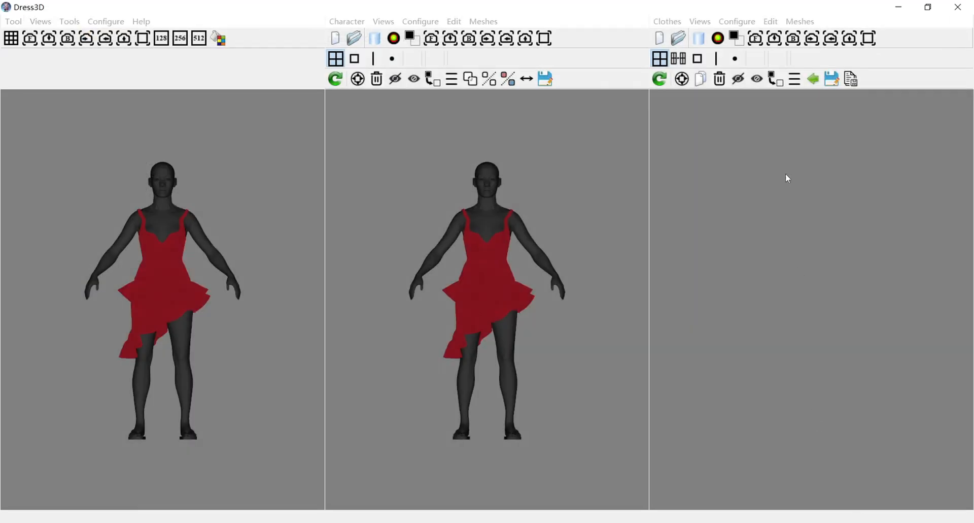
Load the cloth MD_Girl_Dress_LOD2_0.clo, transfer its dress mesh onto the character and empty the clothes view
left_click(678, 38)
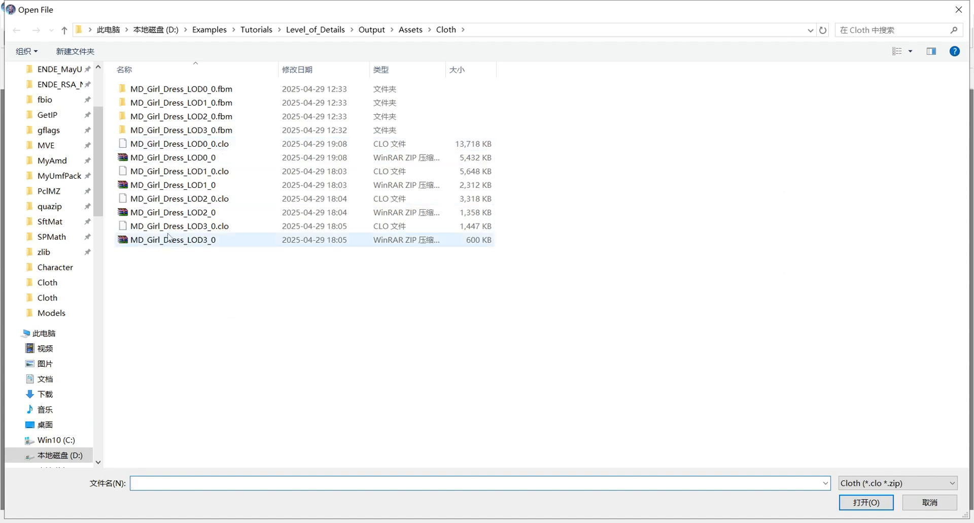
left_click(219, 202)
left_click(868, 501)
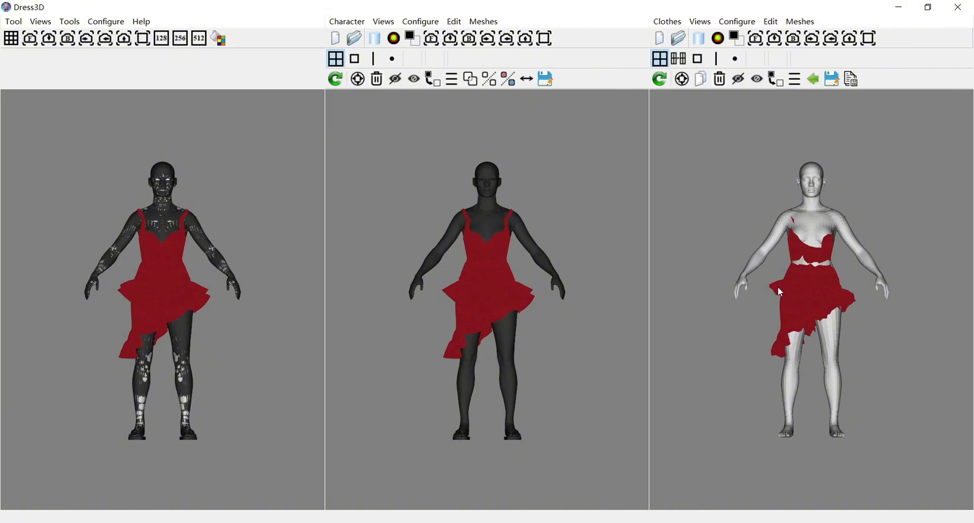
left_click(779, 292)
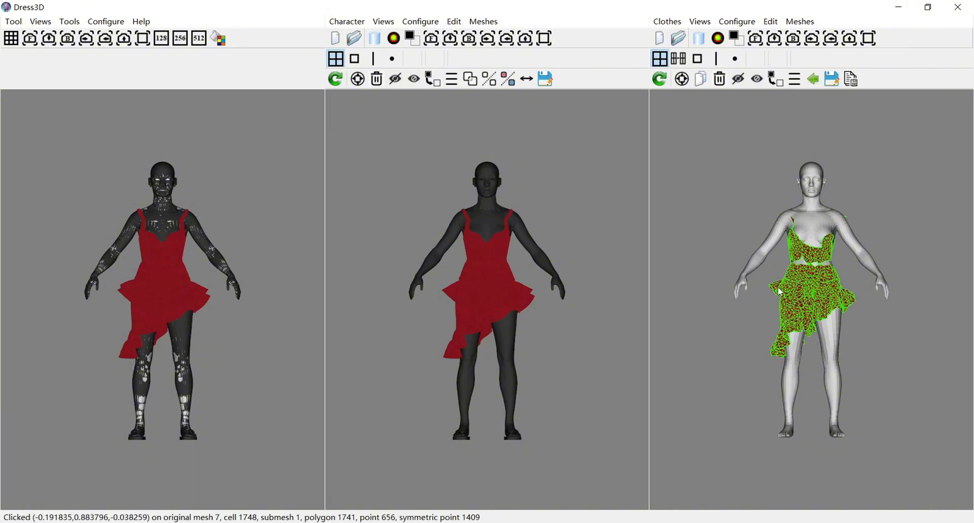
left_click(814, 81)
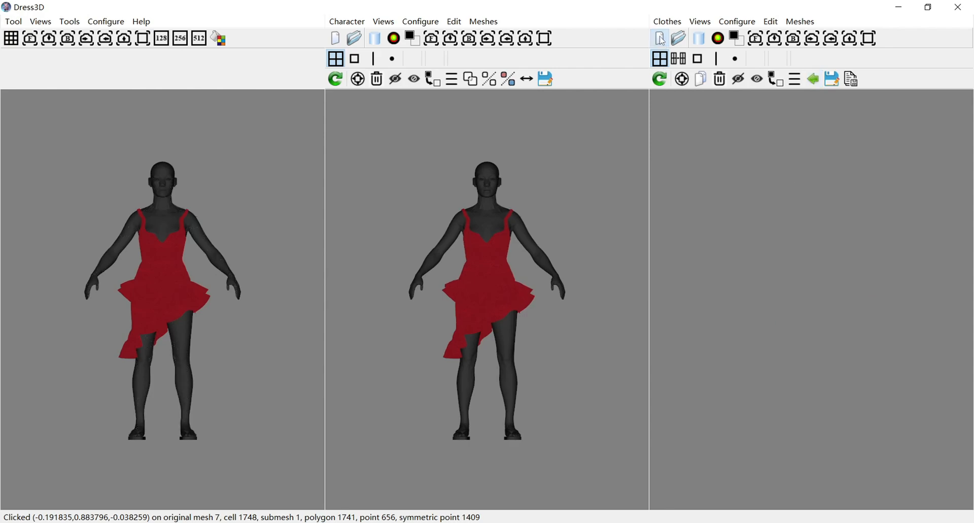
Load the converted character Kendra_f_m_n_LOD3_0.avt into the clothes view
left_click(678, 38)
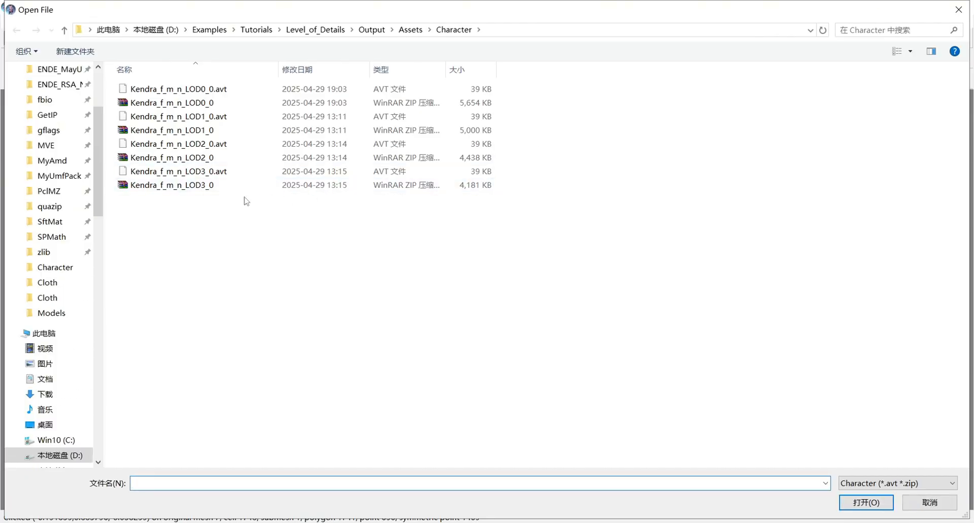
left_click(251, 172)
left_click(853, 505)
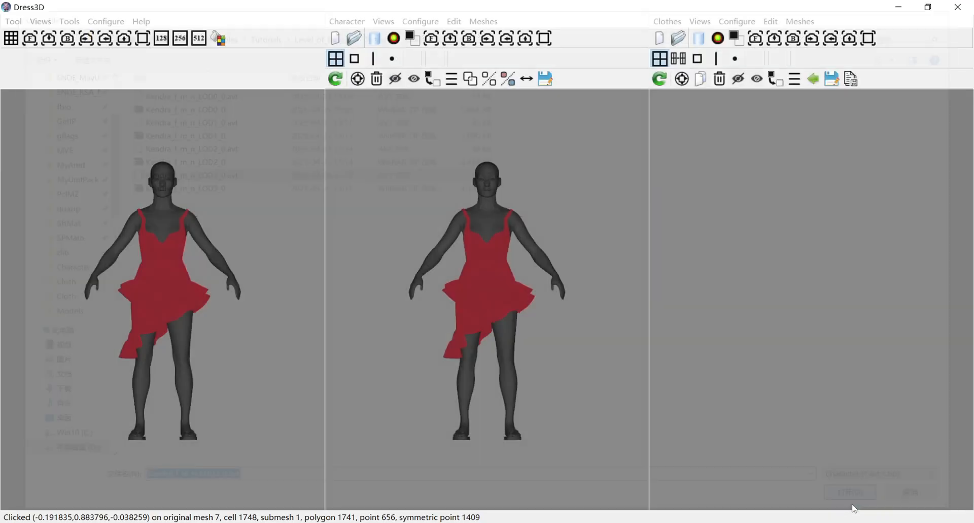
Load the cloth MD_Girl_Dress_LOD3_0.clo and transfer its dress mesh onto the character
left_click(678, 38)
left_click(208, 227)
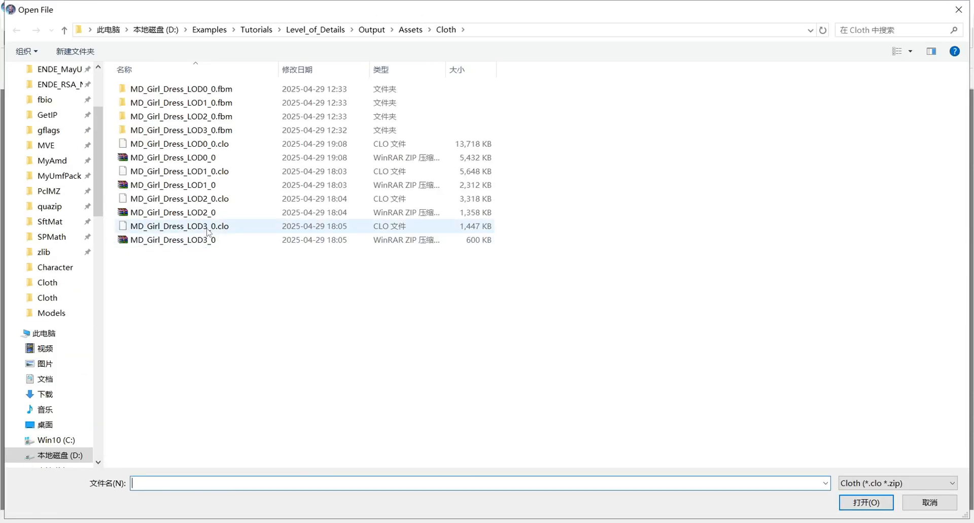
left_click(865, 502)
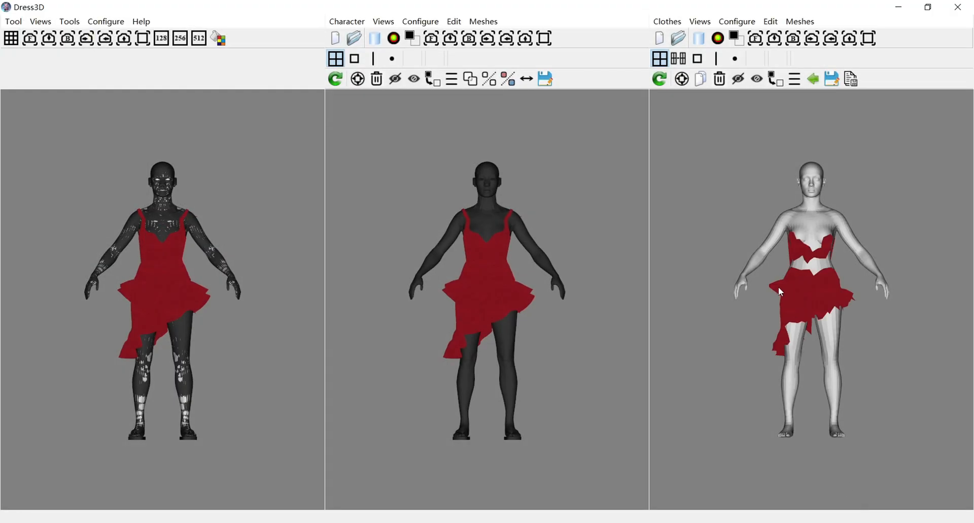
left_click(779, 288)
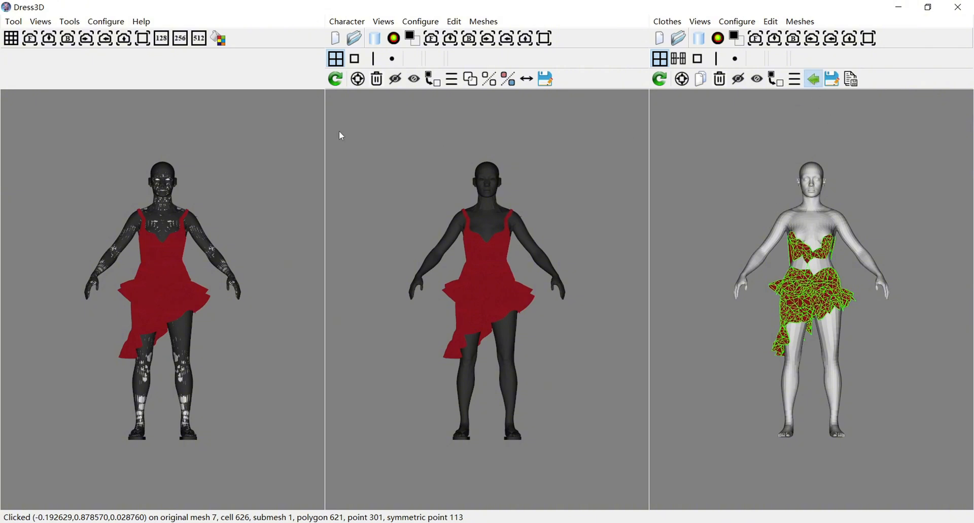
Check the character's mesh list for the cloth meshes of all levels, LOD0 to LOD3
left_click(452, 79)
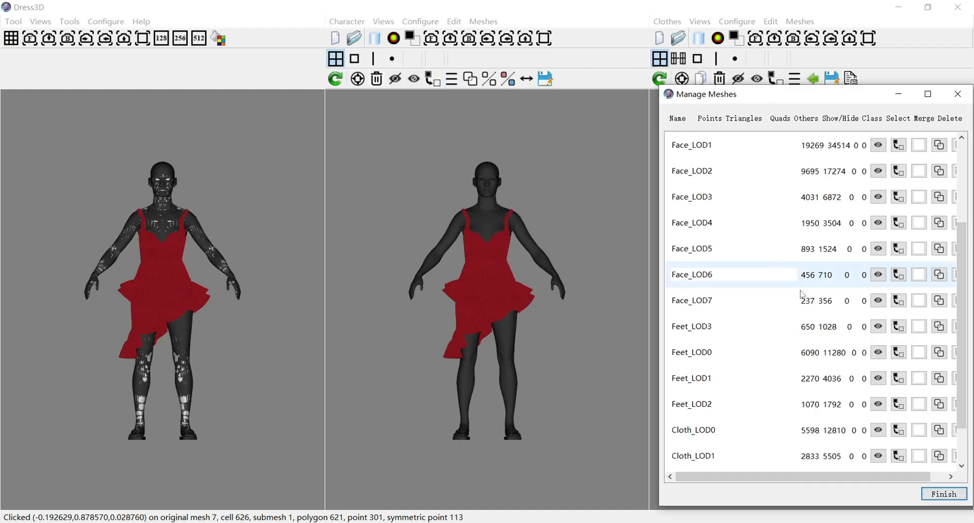
scroll(959, 325, "down", 1)
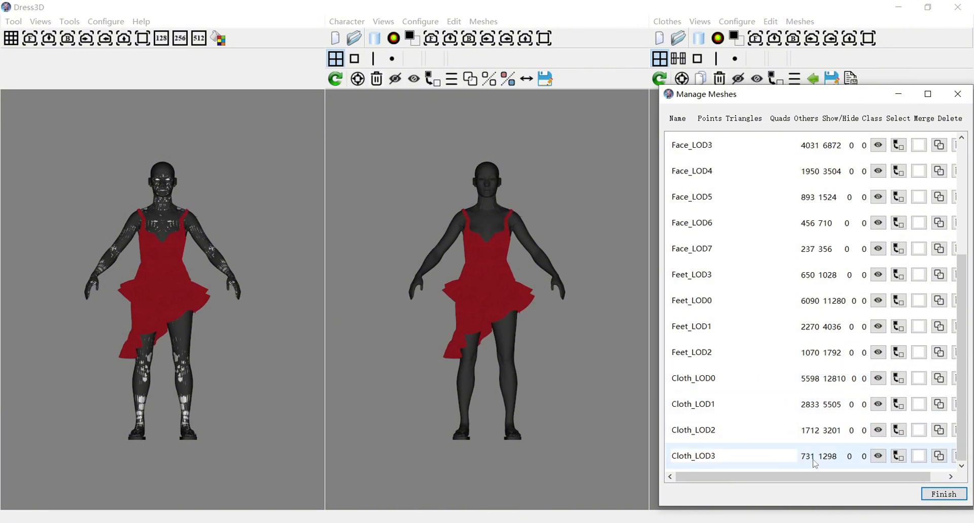
left_click(944, 497)
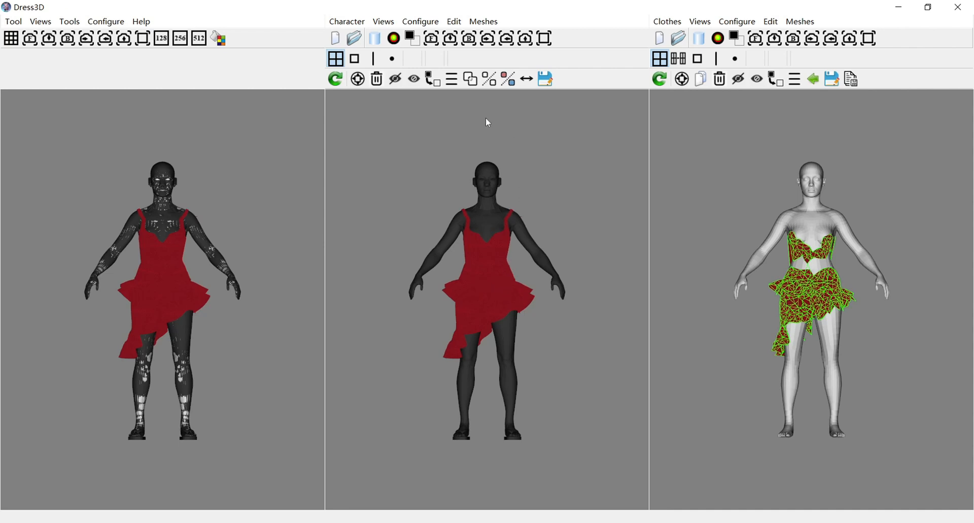
Select the character's body meshes Body_LOD0, Body_LOD1, Body_LOD2 and Body_LOD3 in the mesh list
left_click(454, 86)
left_click_drag(788, 100, 727, 77)
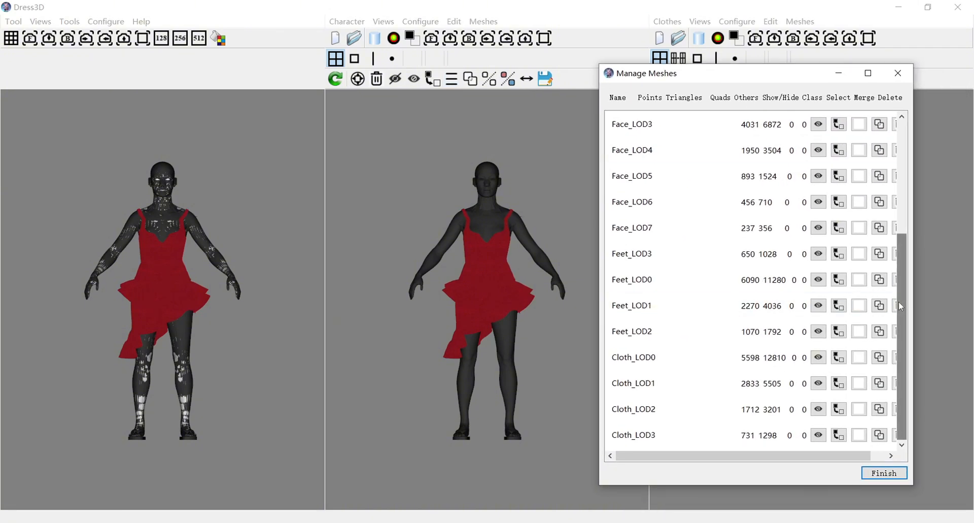
left_click_drag(899, 302, 900, 198)
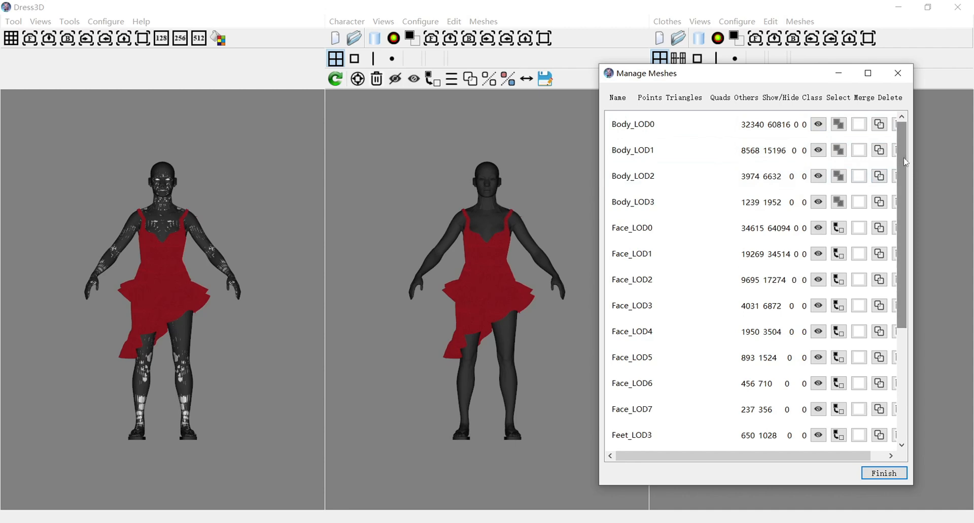
left_click(861, 128)
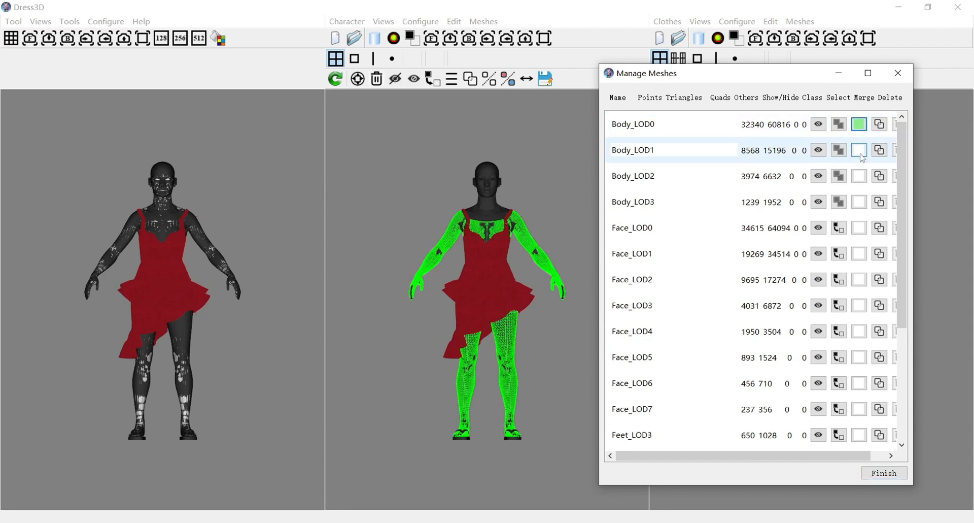
left_click(861, 151)
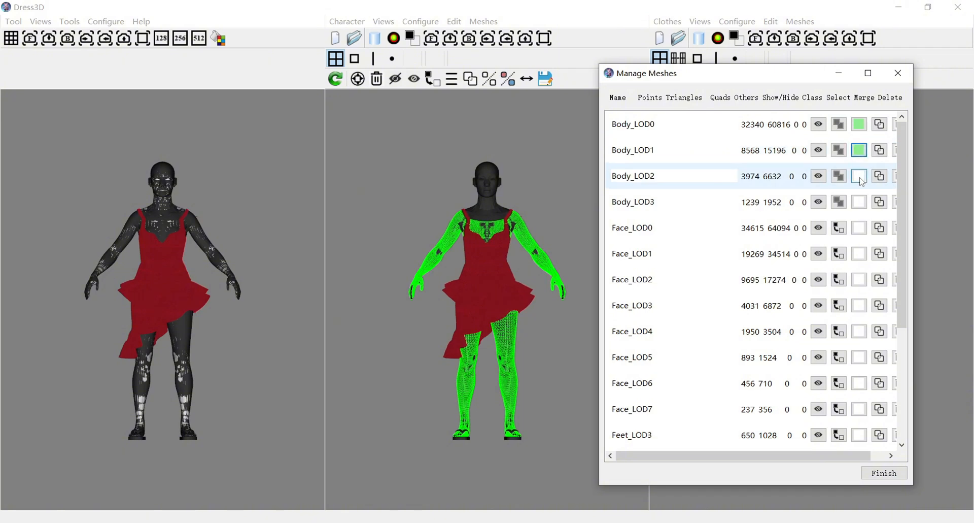
left_click(863, 180)
left_click(860, 203)
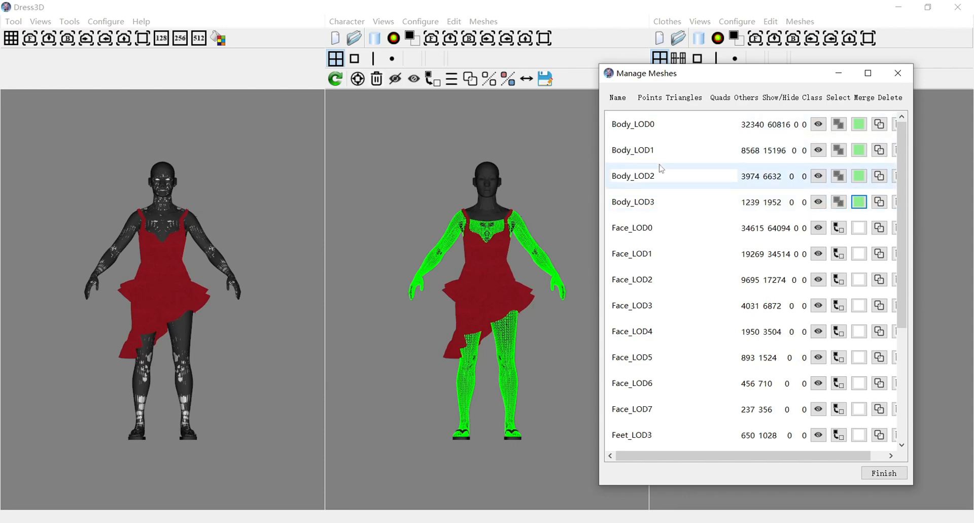
left_click(874, 476)
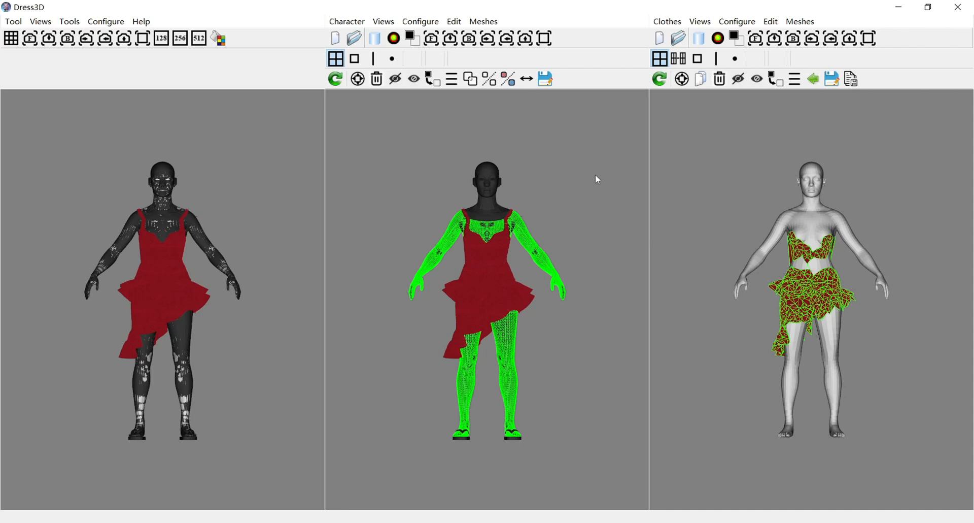
Export the selected body meshes with LOD groups for Unreal Engine 5, overwriting Kendra_f_m_n_Body_LOD.fbx in the Output/Models/Character folder
left_click(547, 79)
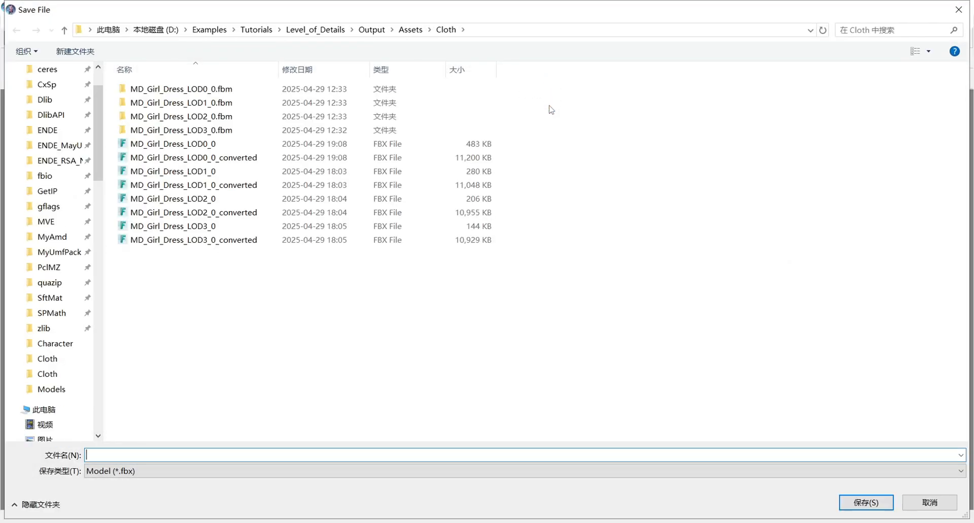
left_click(372, 30)
double_click(159, 104)
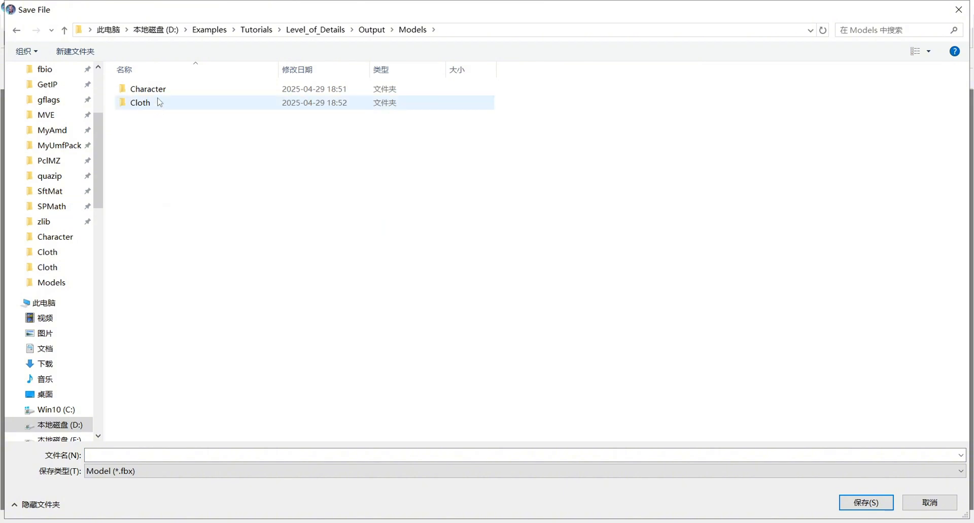
double_click(158, 90)
left_click(202, 91)
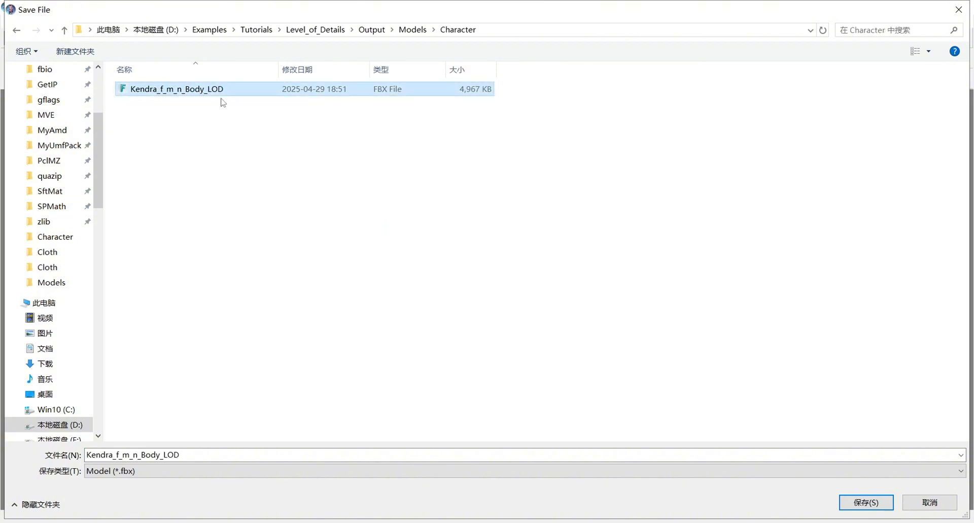
left_click(859, 504)
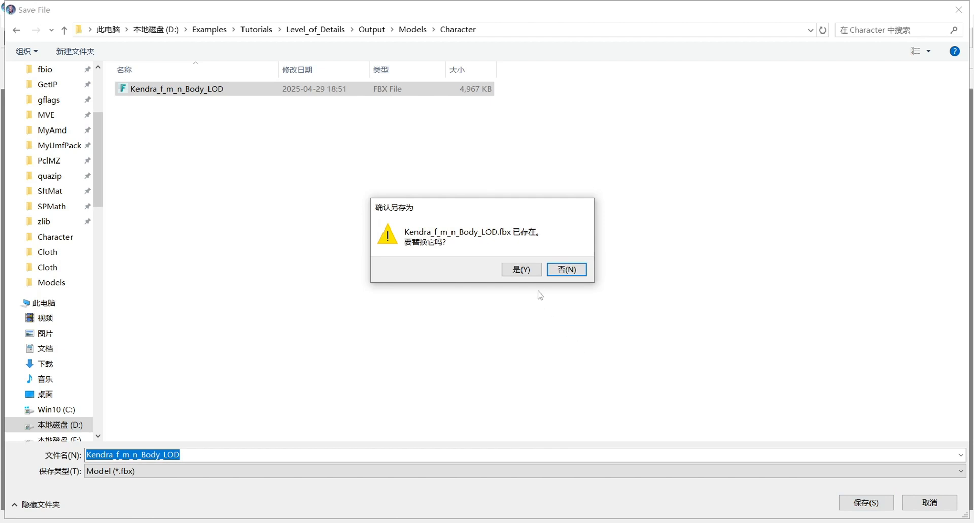
left_click(517, 270)
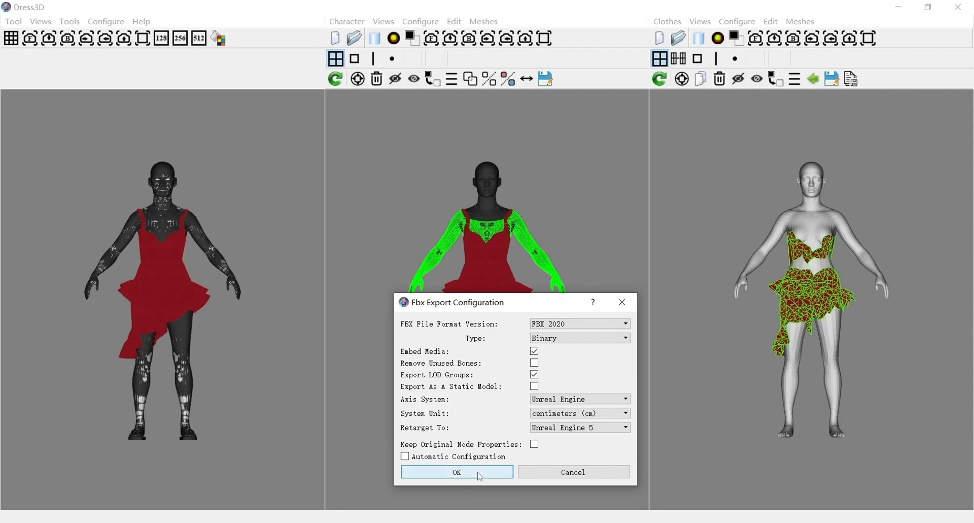
left_click(480, 475)
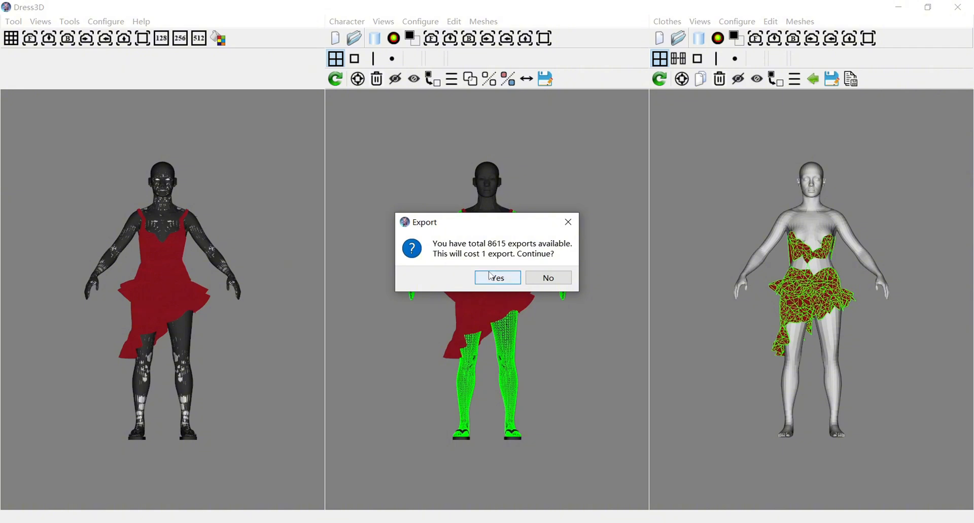
left_click(490, 275)
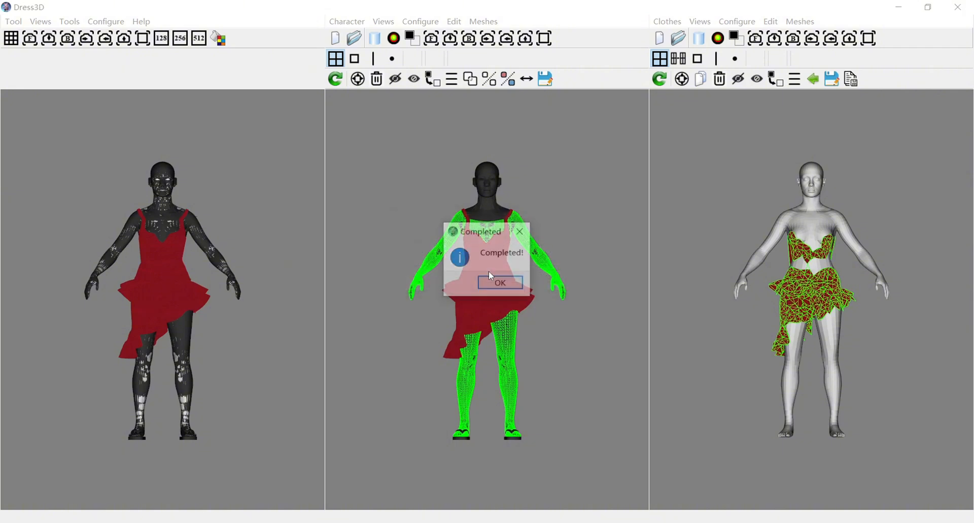
left_click(501, 283)
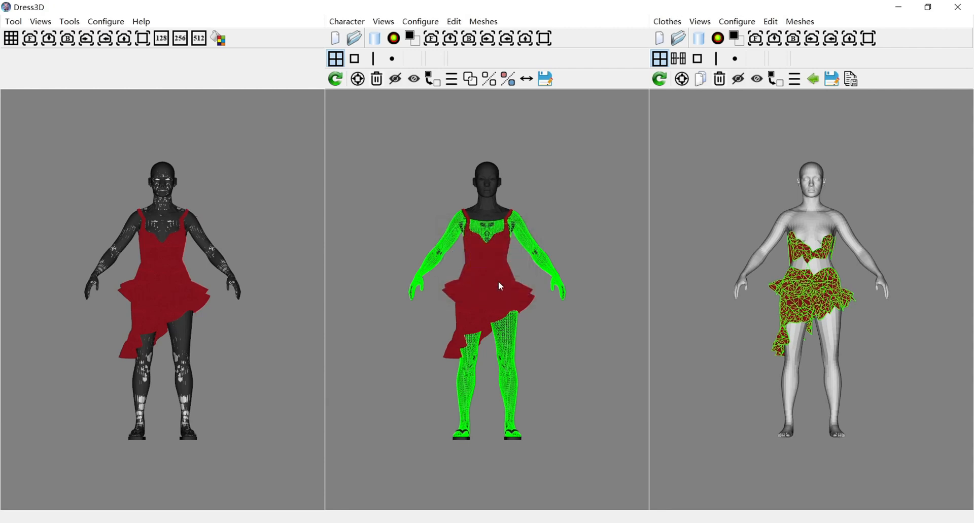
Clear the body selection and select the character's cloth meshes Cloth_LOD0, Cloth_LOD1, Cloth_LOD2 and Cloth_LOD3 instead
left_click(336, 80)
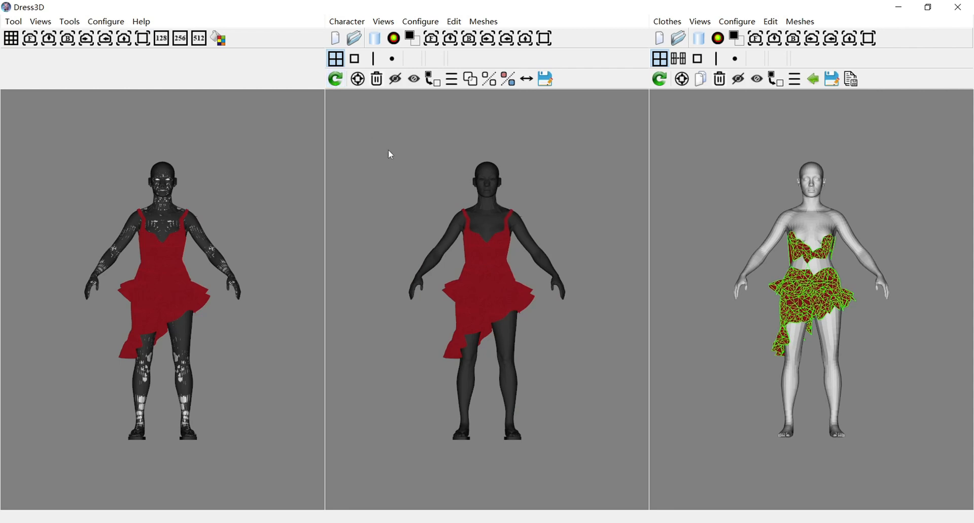
left_click(452, 79)
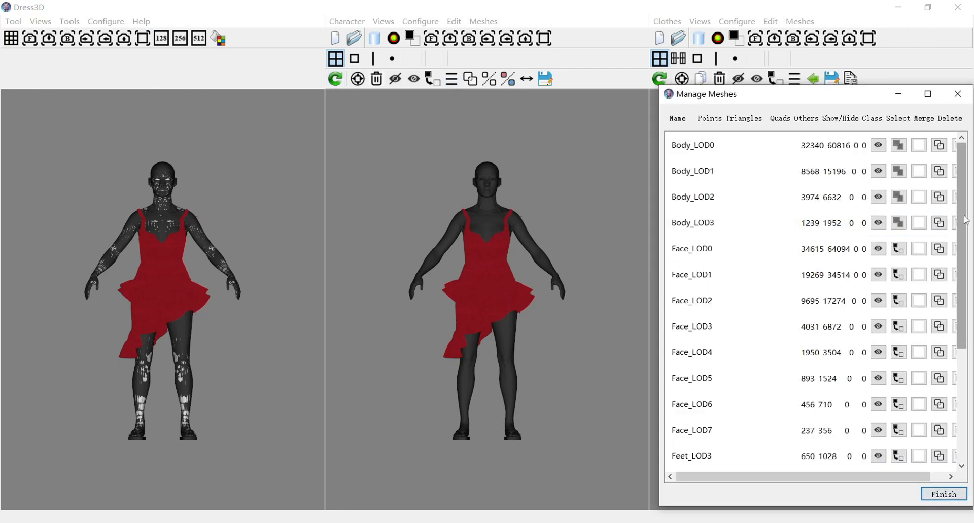
left_click_drag(962, 248, 961, 361)
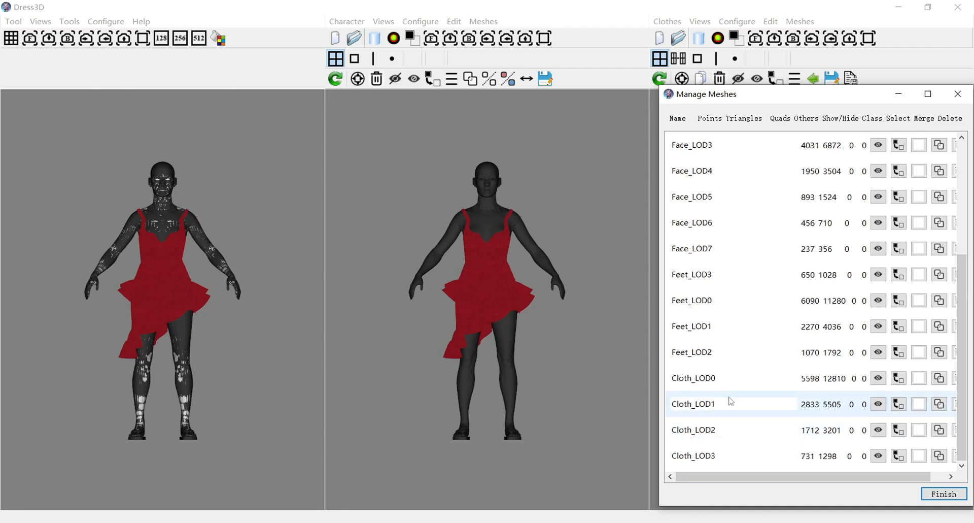
left_click(919, 378)
left_click(919, 403)
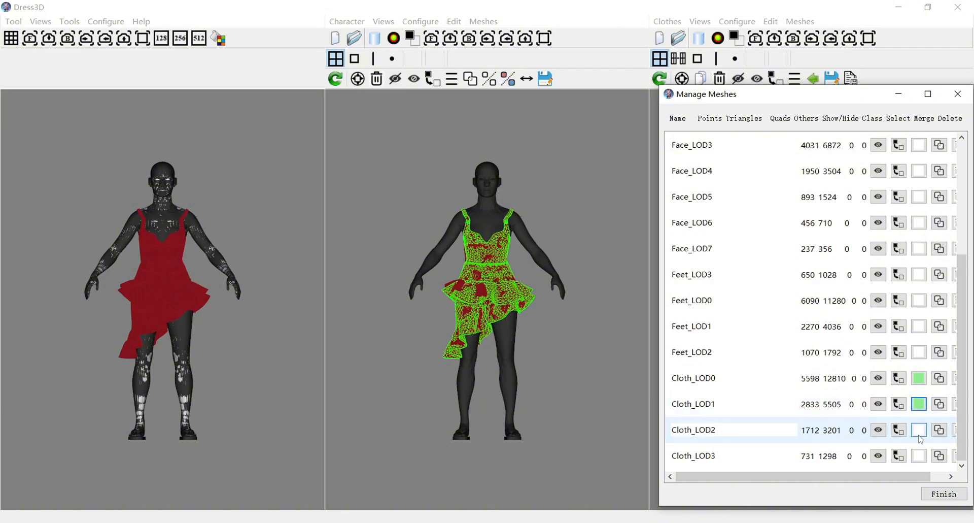
left_click(919, 430)
left_click(919, 456)
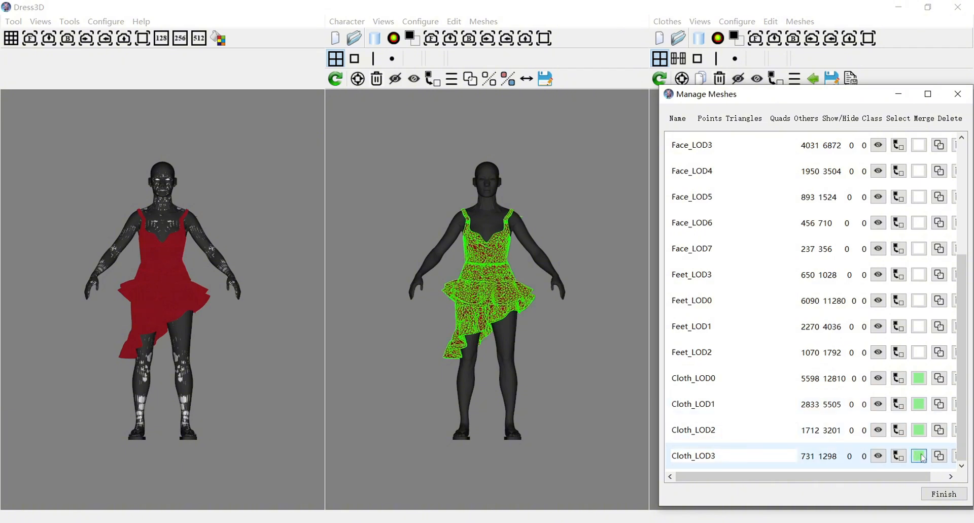
left_click(945, 494)
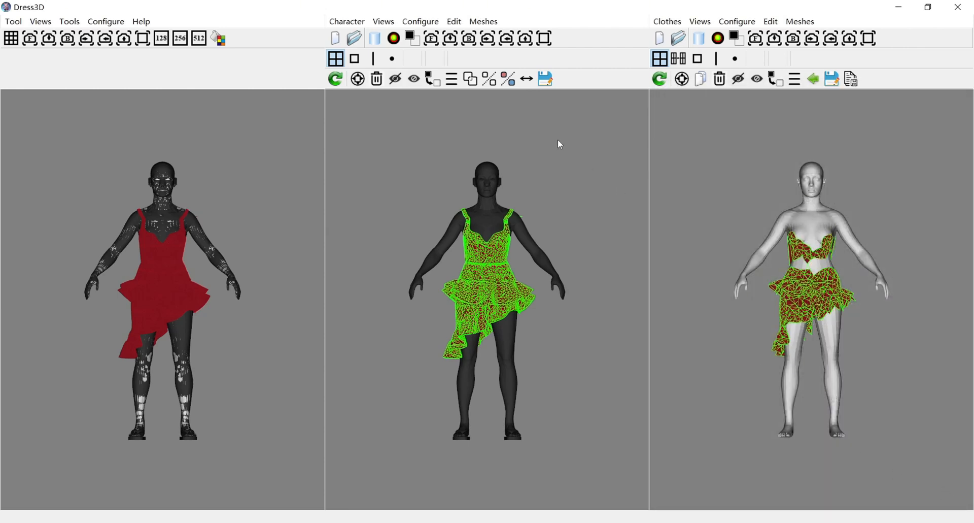
Export the selected cloth meshes with LOD groups and stitching faces removed, overwriting MD_Girl_Dress_LOD.fbx in the Output/Models/Cloth folder
left_click(547, 82)
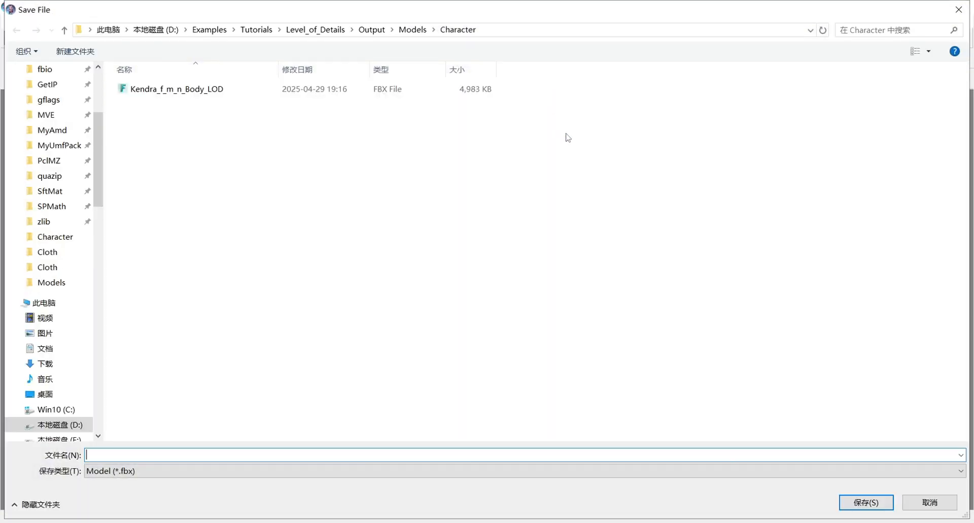
left_click(413, 30)
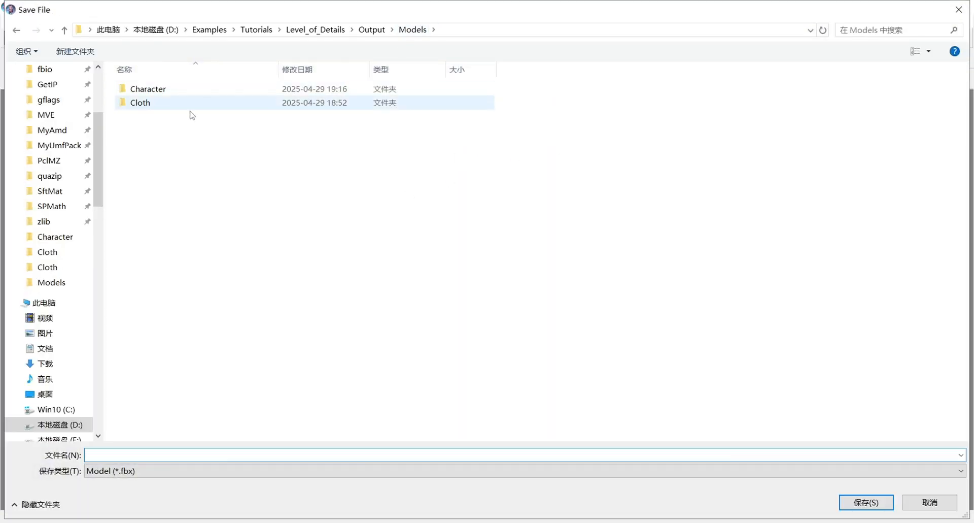
left_click(166, 103)
double_click(167, 103)
left_click(165, 104)
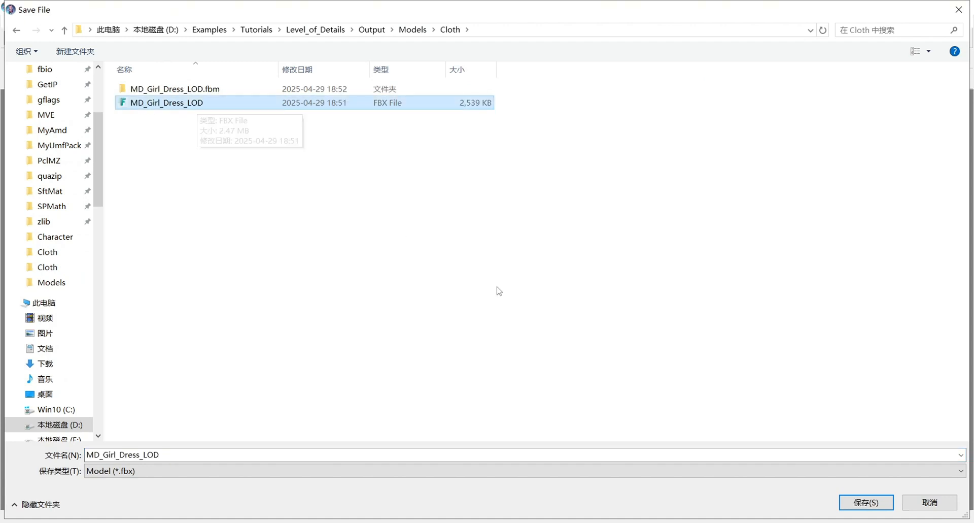
left_click(852, 507)
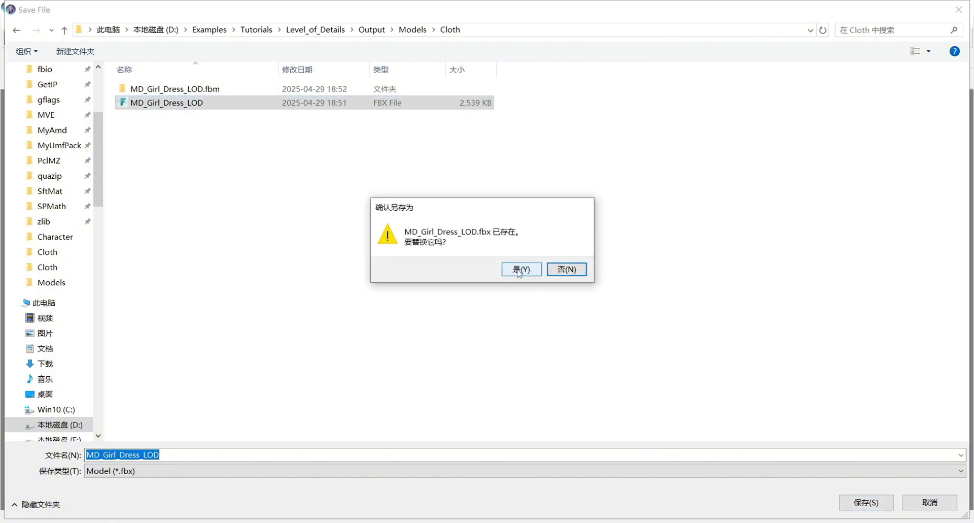
left_click(517, 270)
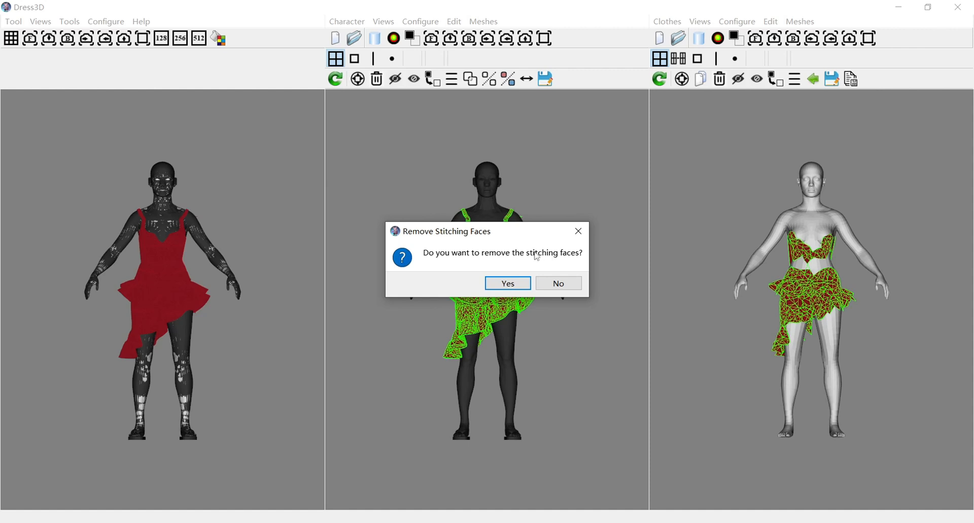
left_click(512, 284)
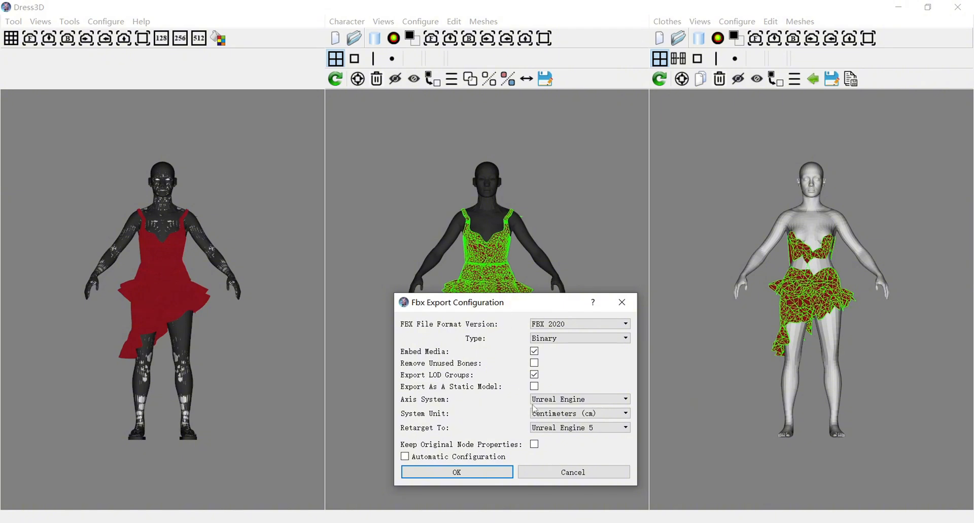
left_click(483, 474)
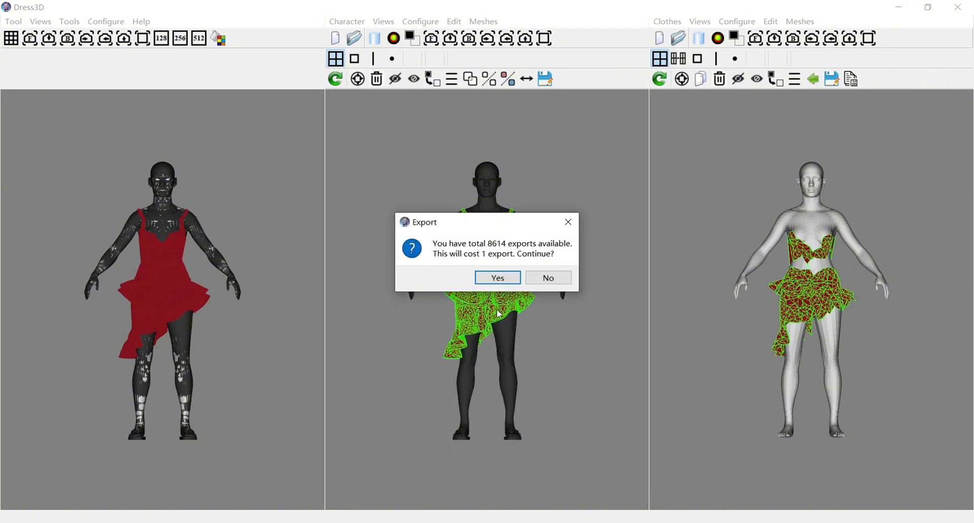
left_click(496, 280)
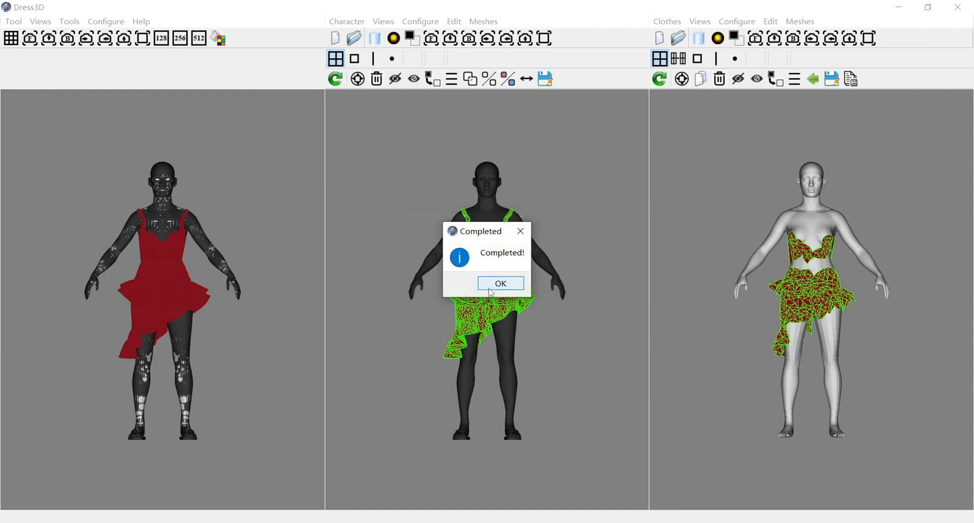
left_click(501, 283)
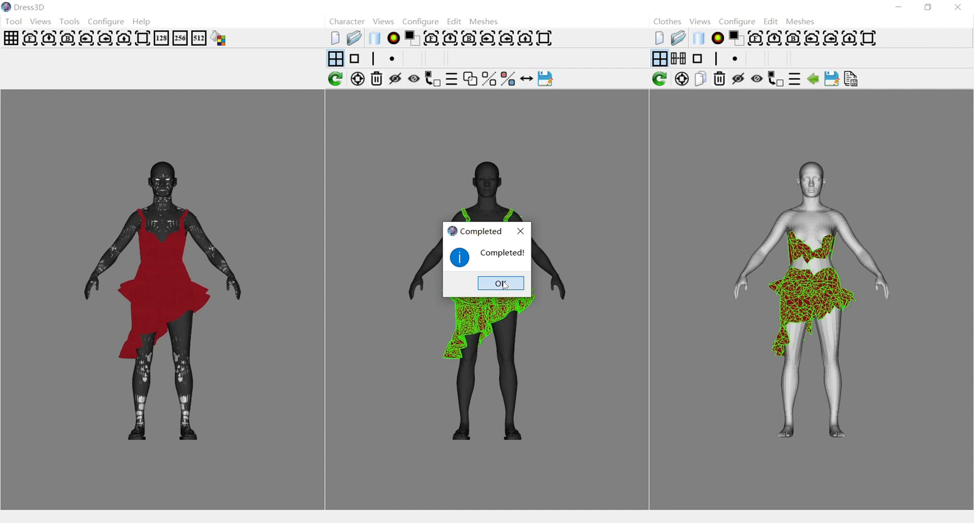